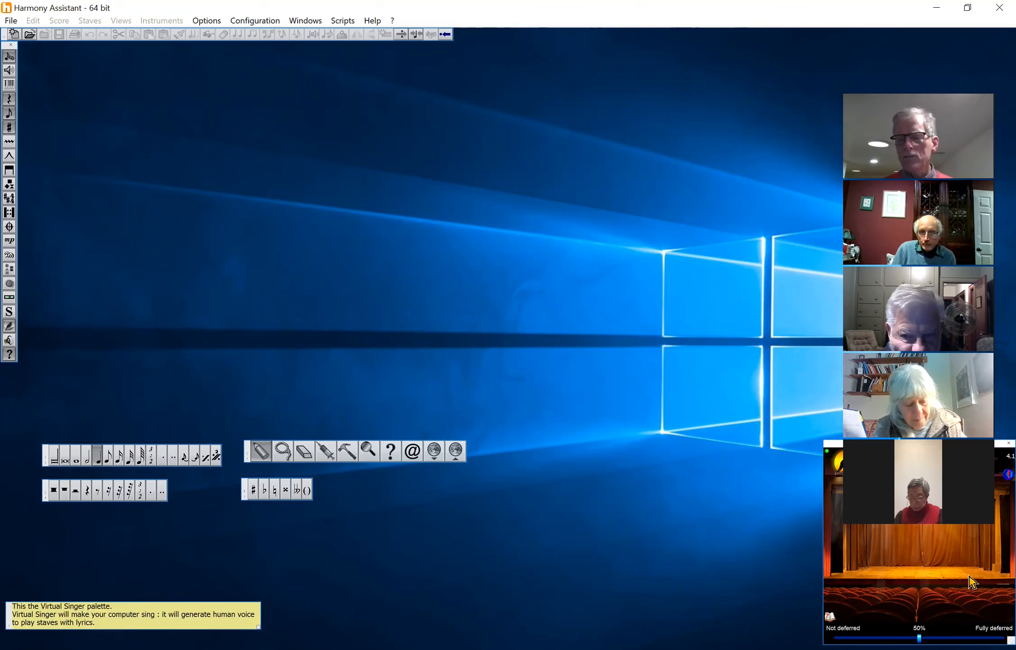
{"action": "left_click_drag", "start_coordinate": [939, 90], "coordinate": [738, 90]}
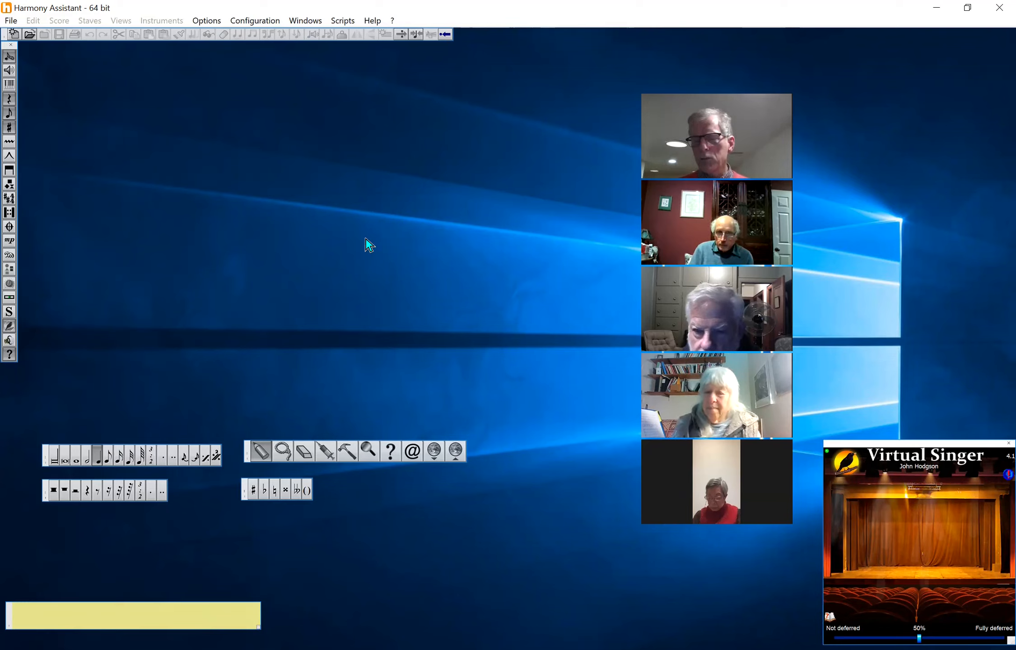
Start a new score from the A capella SATB Voice Quartet template
{"action": "left_click", "coordinate": [11, 20]}
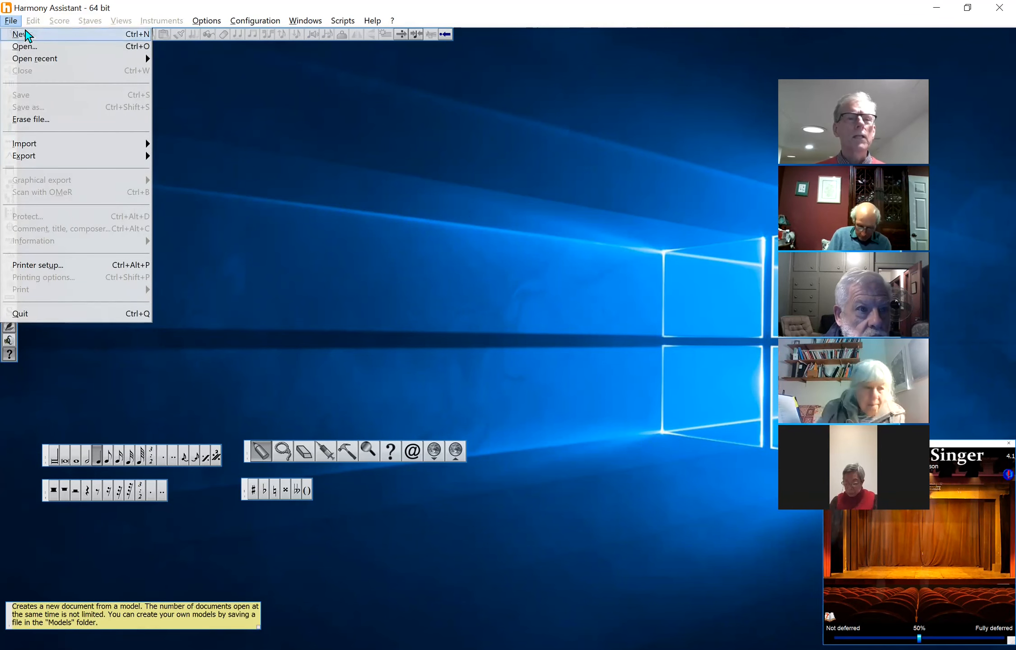
{"action": "left_click", "coordinate": [25, 35]}
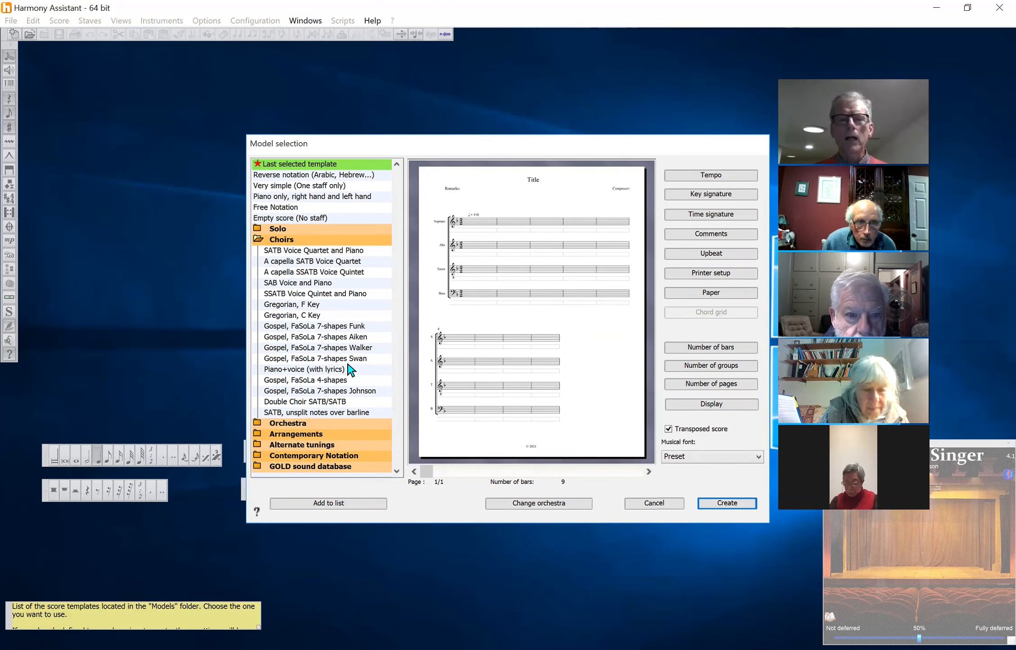
{"action": "left_click", "coordinate": [283, 262]}
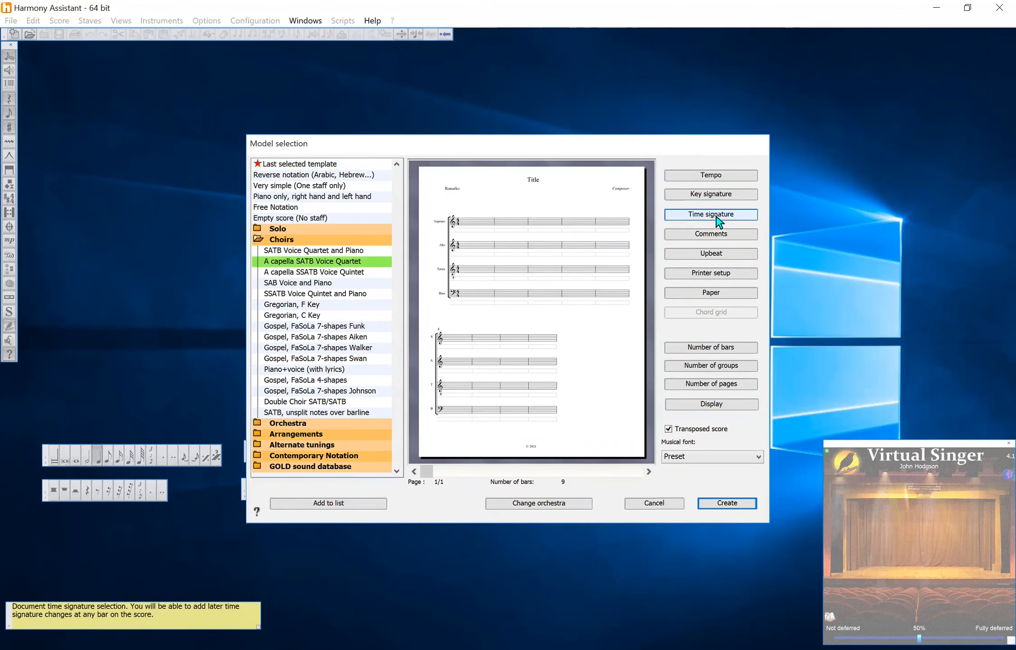
Set the template's tempo to 110 beats per minute
{"action": "left_click", "coordinate": [710, 175]}
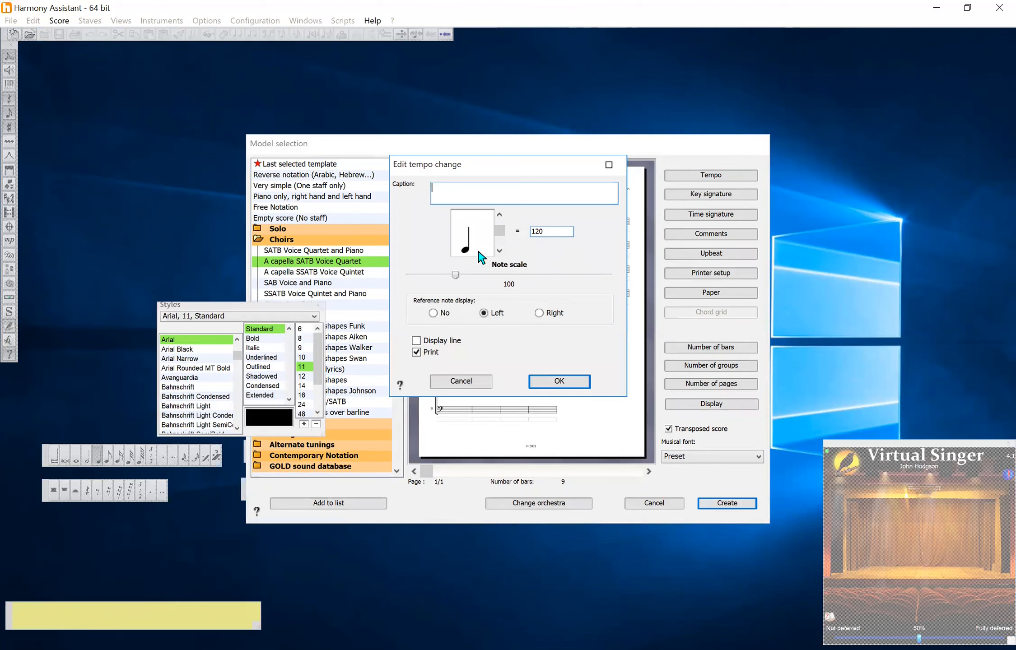
{"action": "left_click", "coordinate": [558, 232]}
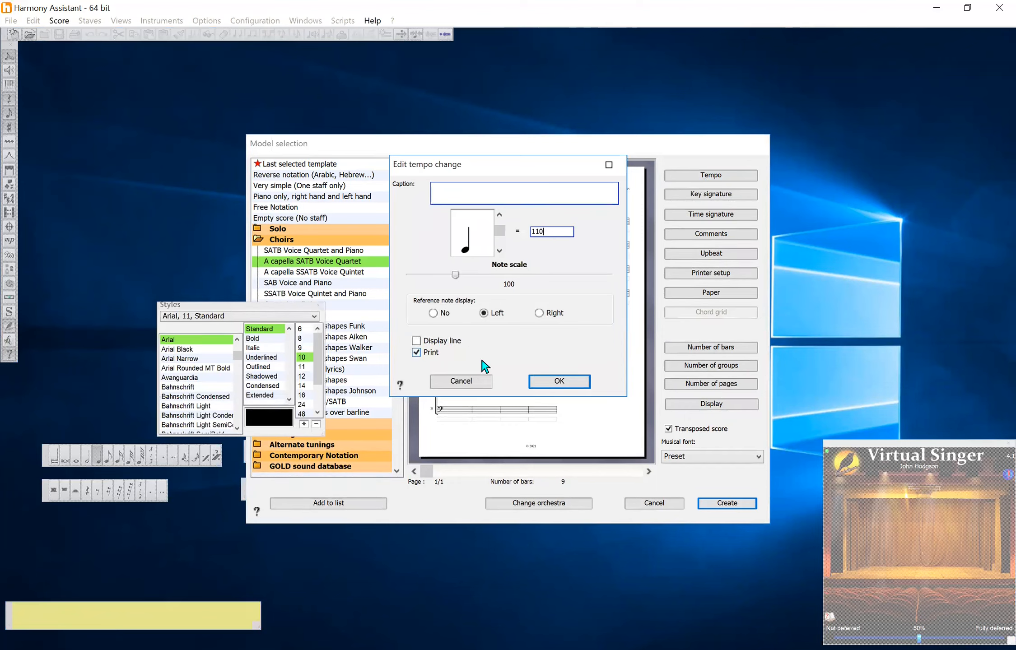
{"action": "left_click", "coordinate": [533, 382]}
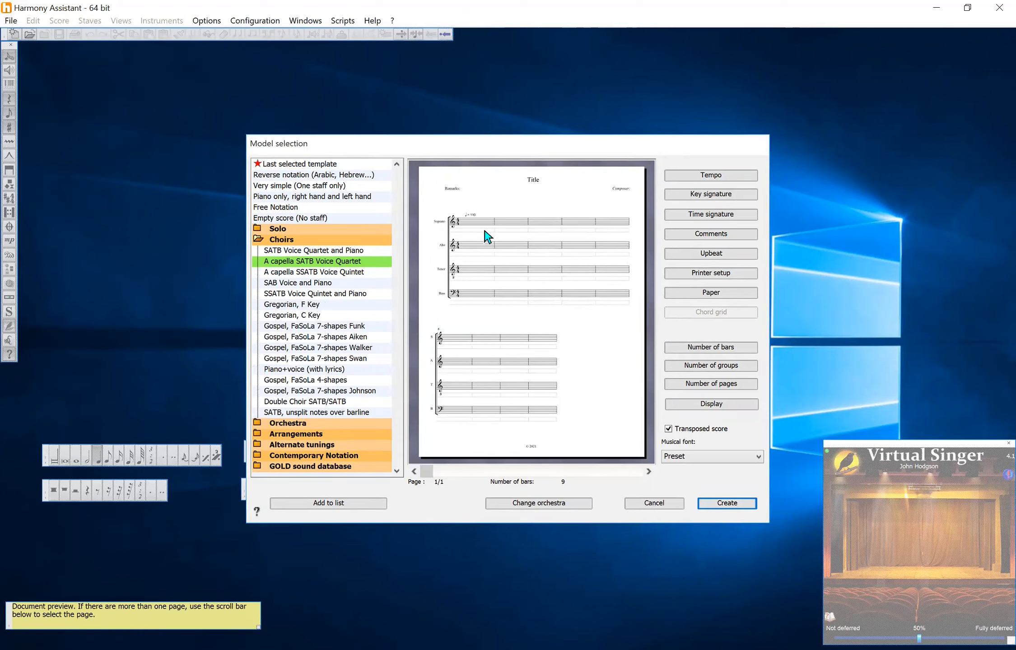
Set the key signature to one flat by flattening B
{"action": "left_click", "coordinate": [706, 196]}
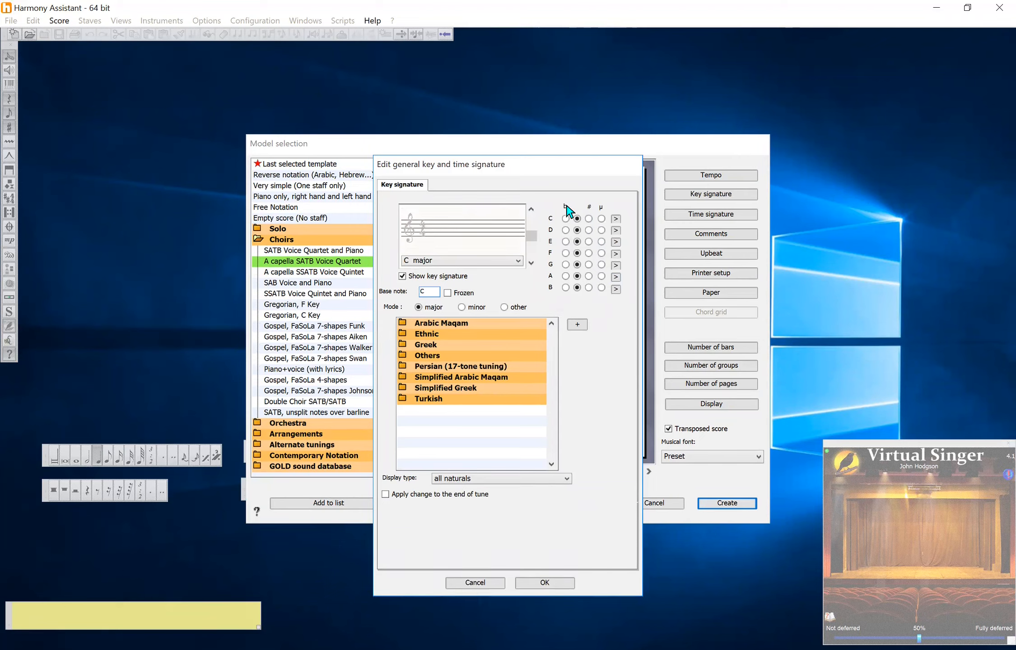
{"action": "left_click", "coordinate": [565, 289]}
{"action": "key", "text": "Return"}
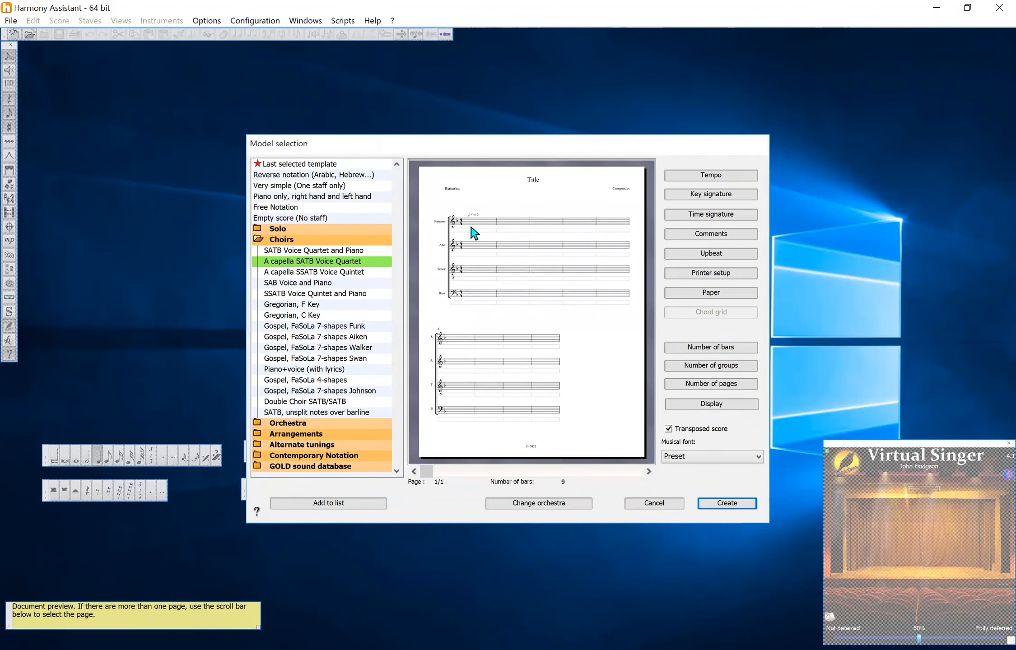
Set the time signature to 2/2 and create the score
{"action": "left_click", "coordinate": [701, 215]}
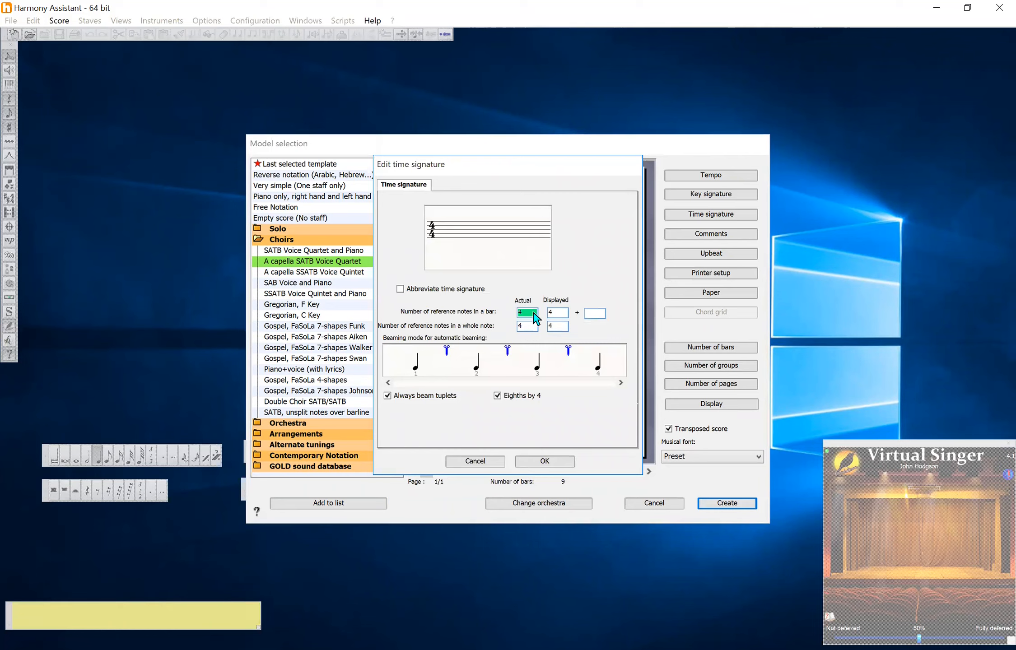
{"action": "type", "text": "2"}
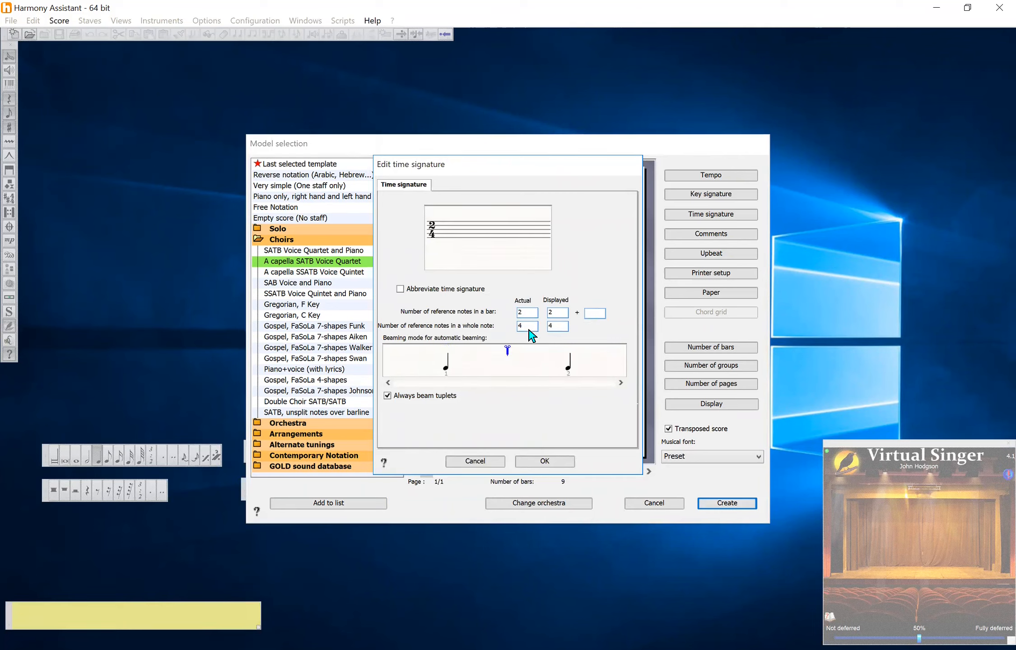
{"action": "type", "text": "2"}
{"action": "left_click", "coordinate": [532, 462]}
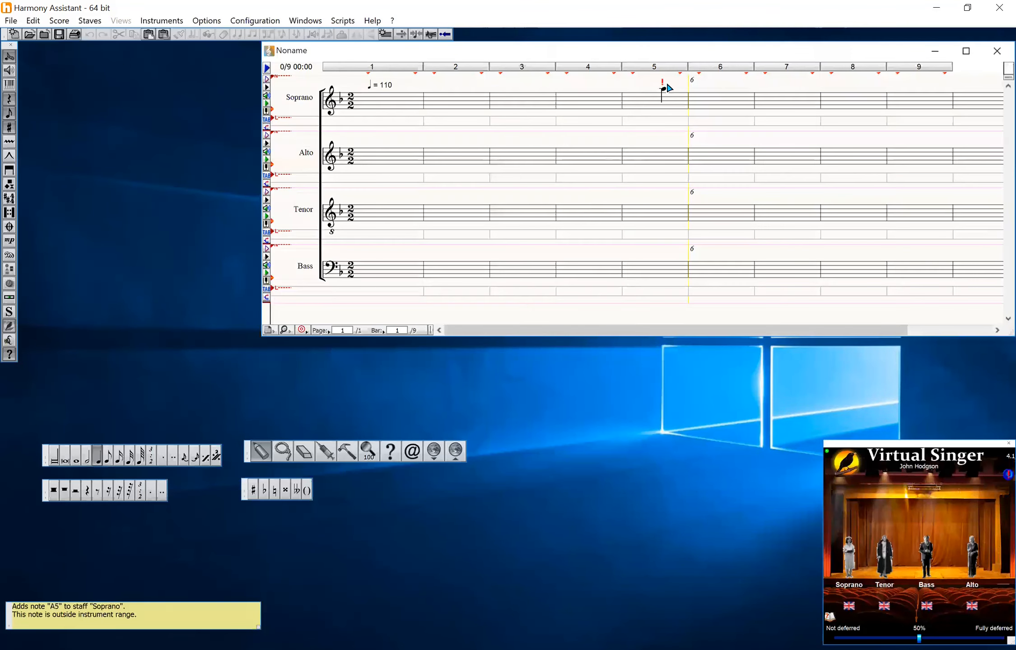
Rearrange the Virtual Singer stage so the Tenor stands next to the Bass
{"action": "left_click_drag", "start_coordinate": [658, 54], "coordinate": [460, 48]}
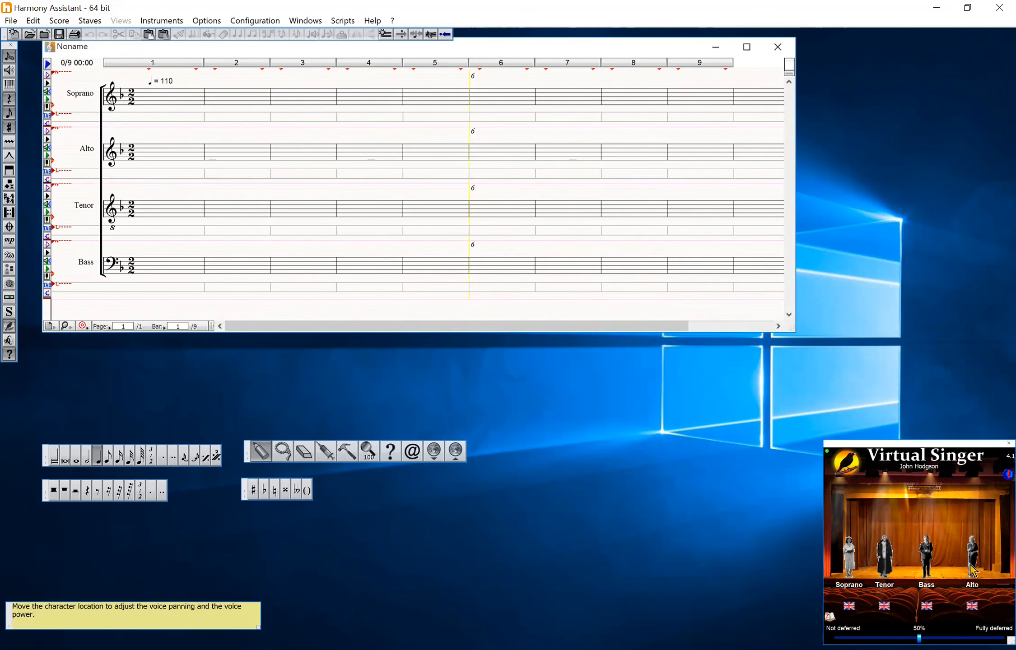
{"action": "left_click_drag", "start_coordinate": [883, 572], "coordinate": [967, 576]}
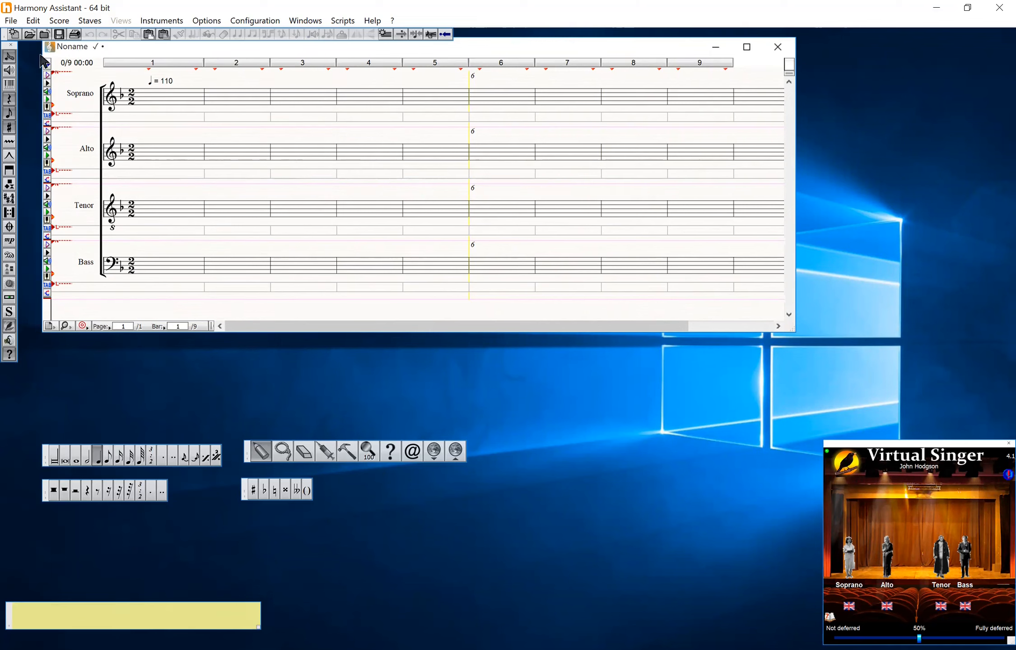
Insert an incomplete upbeat bar lasting a half note before bar 1
{"action": "left_click", "coordinate": [36, 23]}
{"action": "mouse_move", "coordinate": [45, 242]}
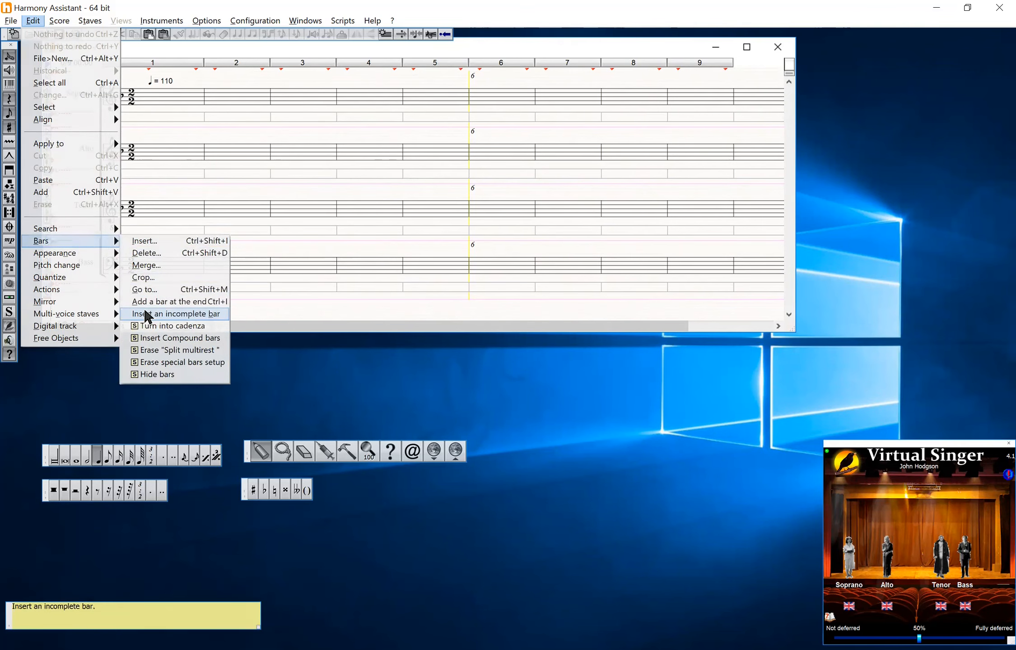
{"action": "left_click", "coordinate": [147, 314]}
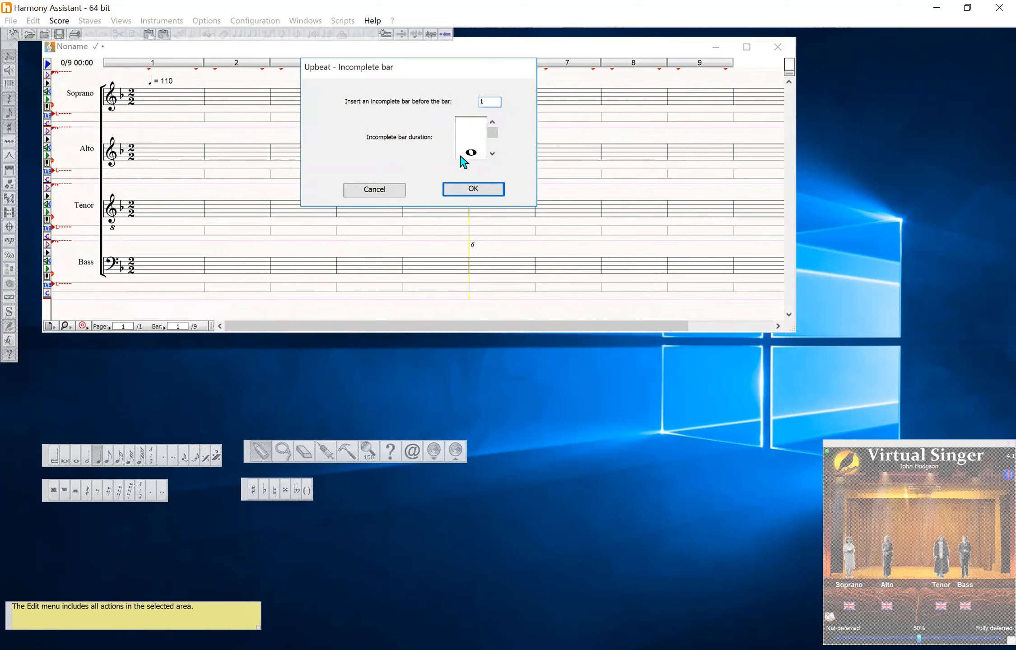
{"action": "left_click", "coordinate": [491, 156]}
{"action": "left_click", "coordinate": [474, 189]}
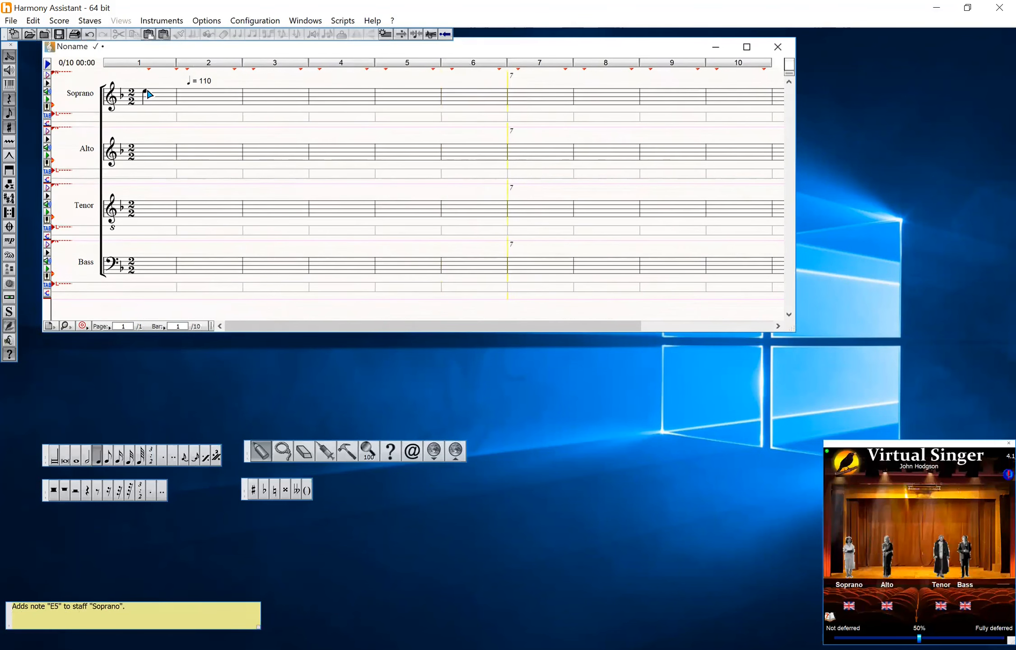
Move the tempo marking to the start of the upbeat bar
{"action": "left_click", "coordinate": [283, 450]}
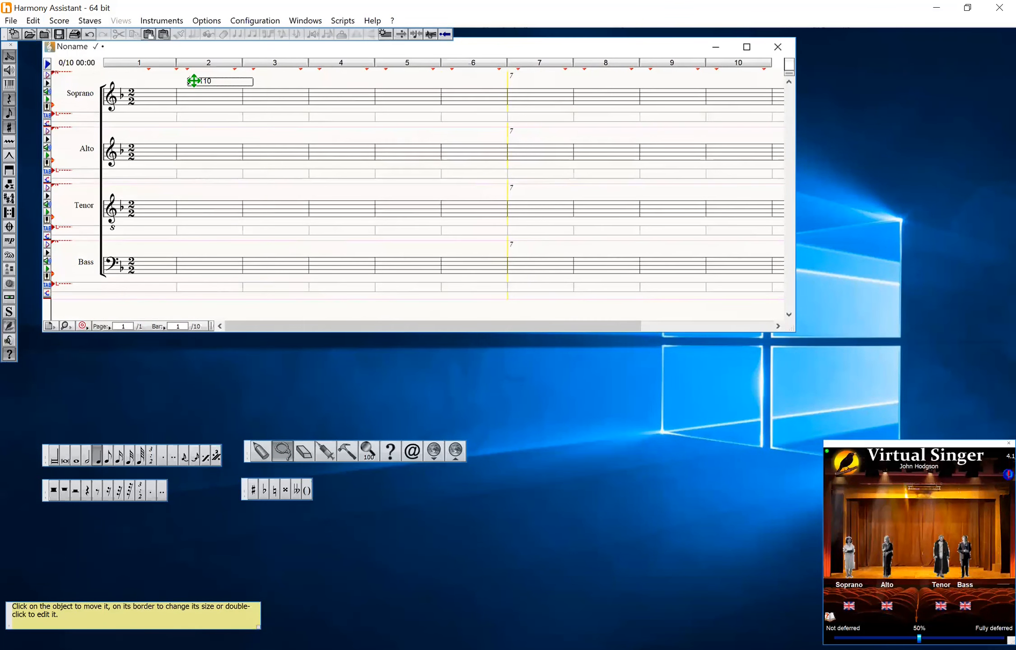
{"action": "left_click_drag", "start_coordinate": [193, 80], "coordinate": [139, 80]}
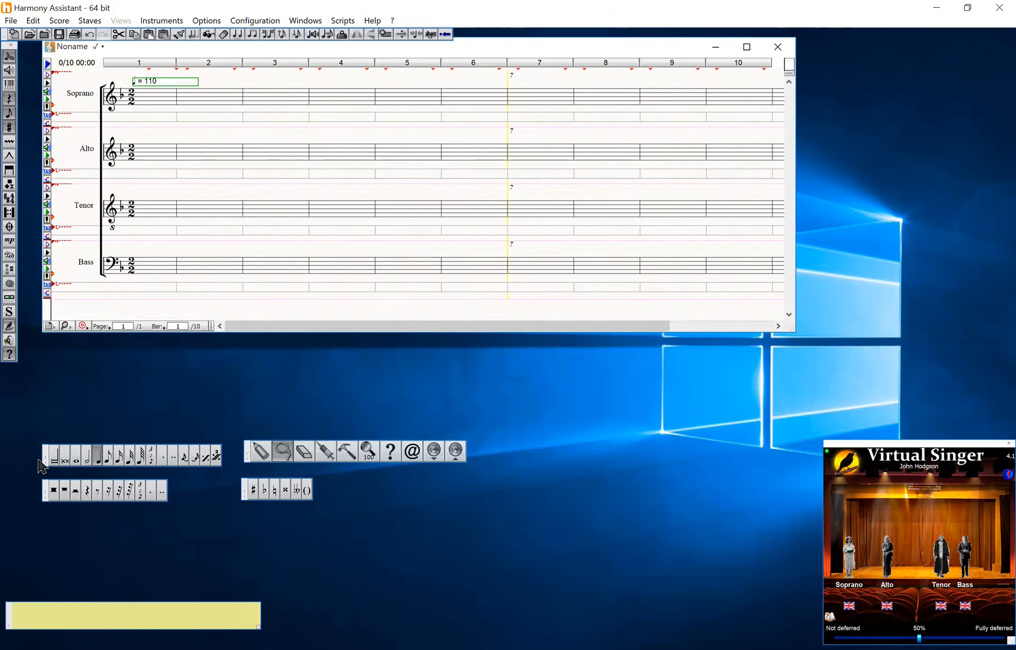
Add half notes to the Soprano staff, starting with F4 in the upbeat bar and B♭4 after it
{"action": "left_click", "coordinate": [86, 460]}
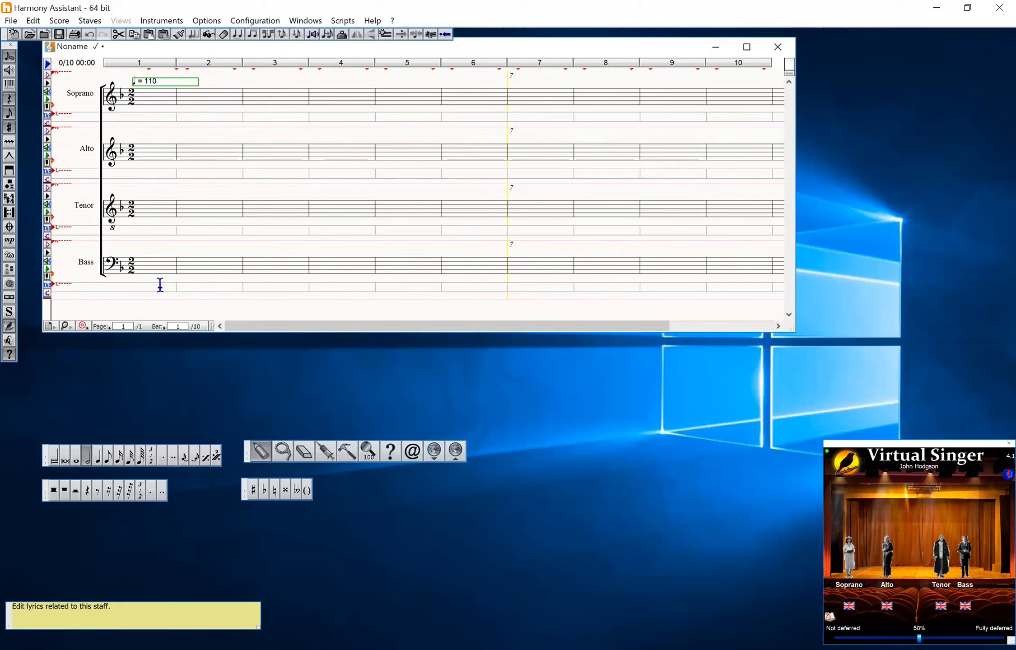
{"action": "left_click", "coordinate": [153, 105]}
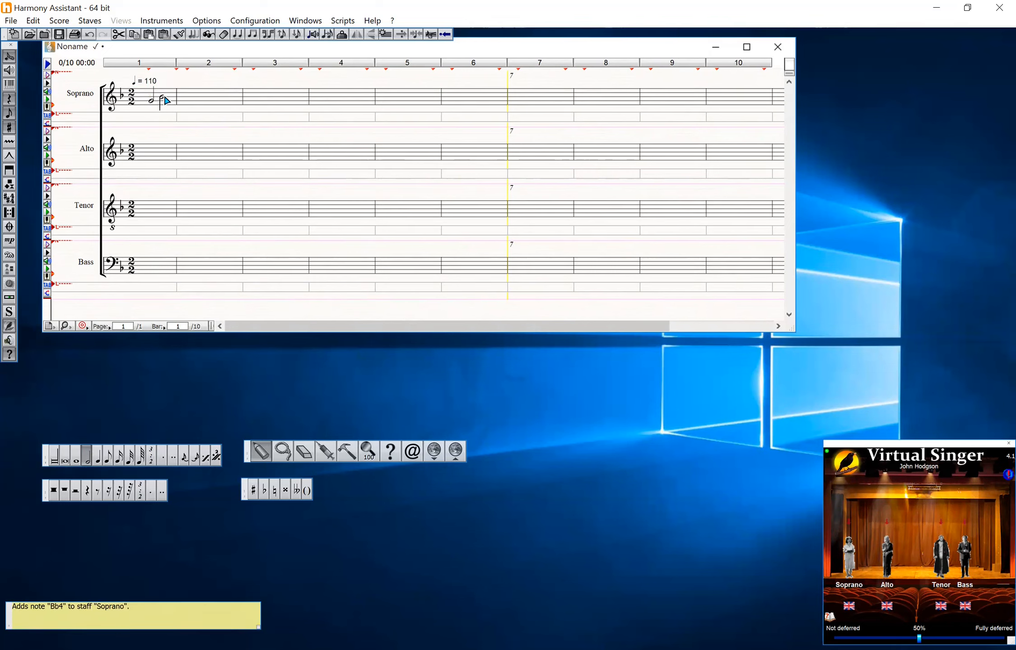
{"action": "left_click", "coordinate": [166, 100]}
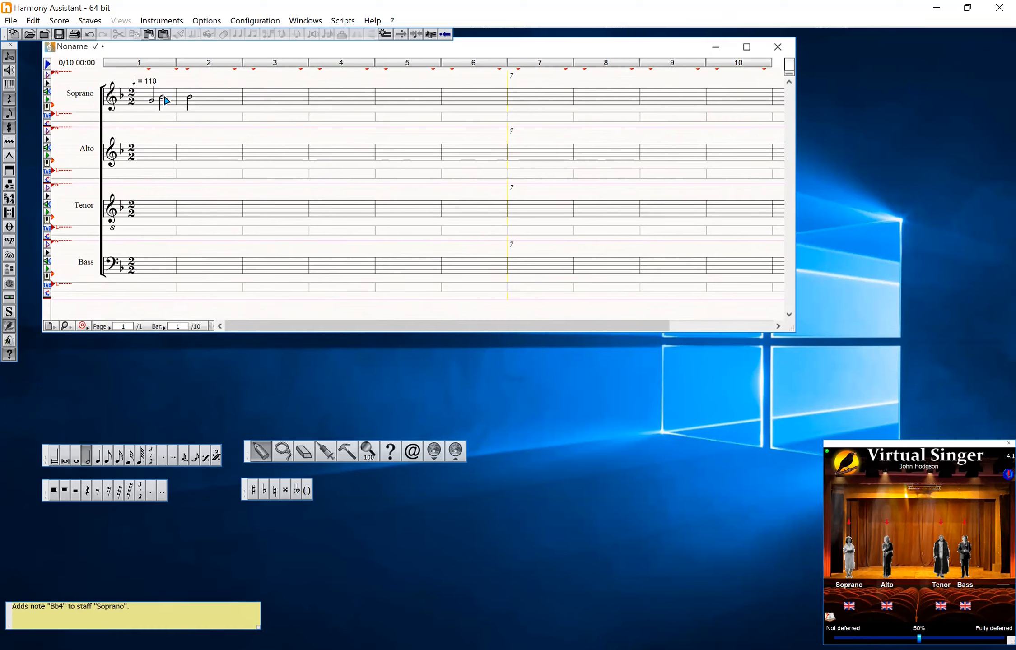
{"action": "left_click", "coordinate": [167, 100]}
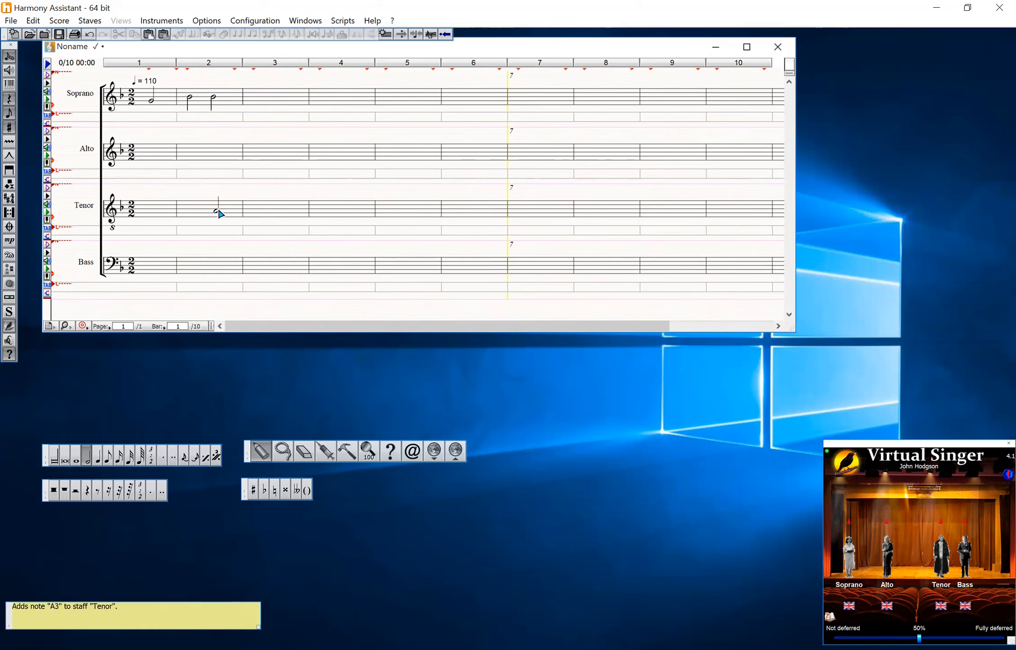
Enter quarter notes into the Soprano melody across bars 2 to 4
{"action": "left_click", "coordinate": [99, 457]}
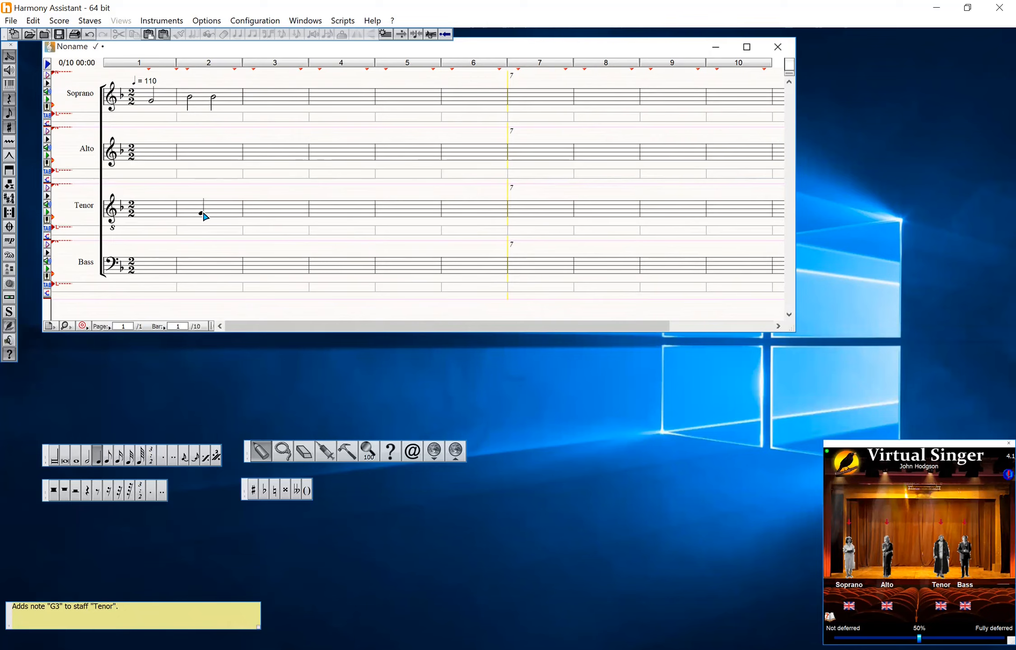
{"action": "left_click", "coordinate": [174, 100]}
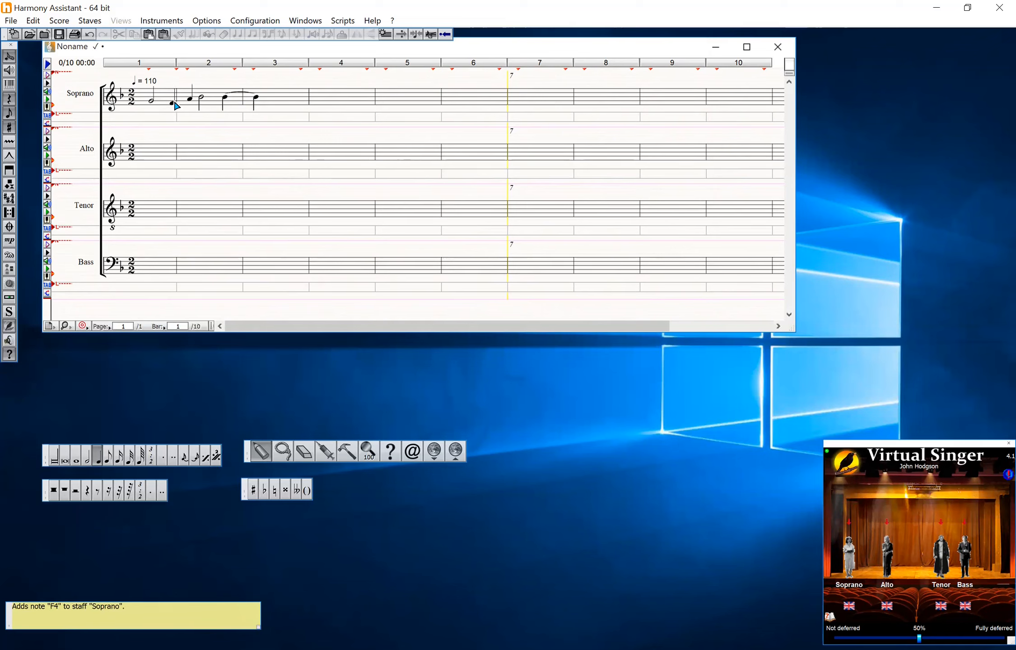
{"action": "left_click", "coordinate": [175, 103]}
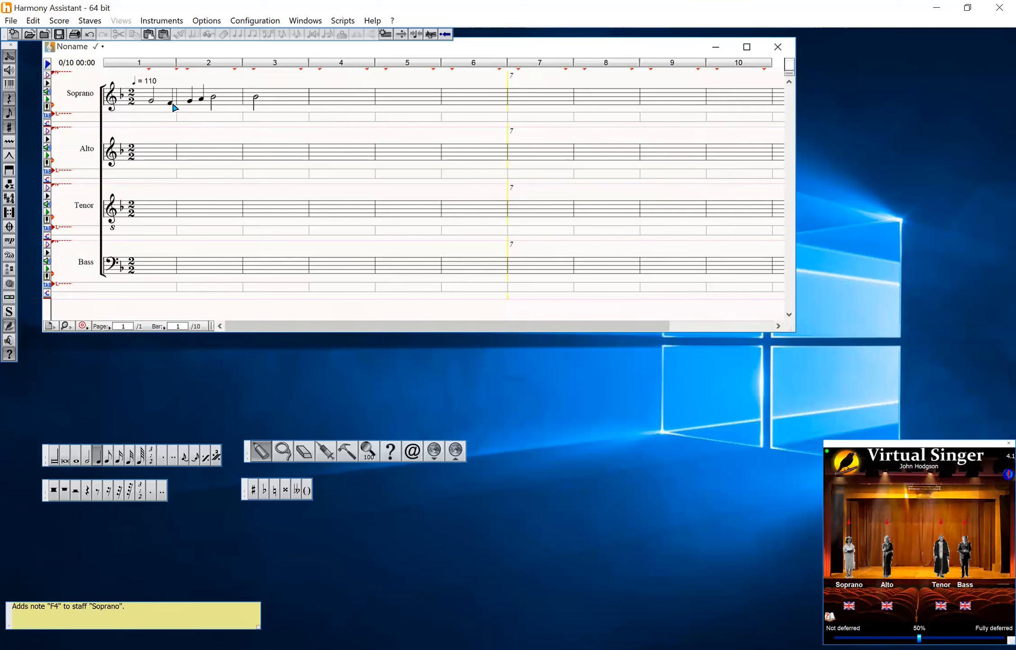
{"action": "left_click", "coordinate": [175, 104]}
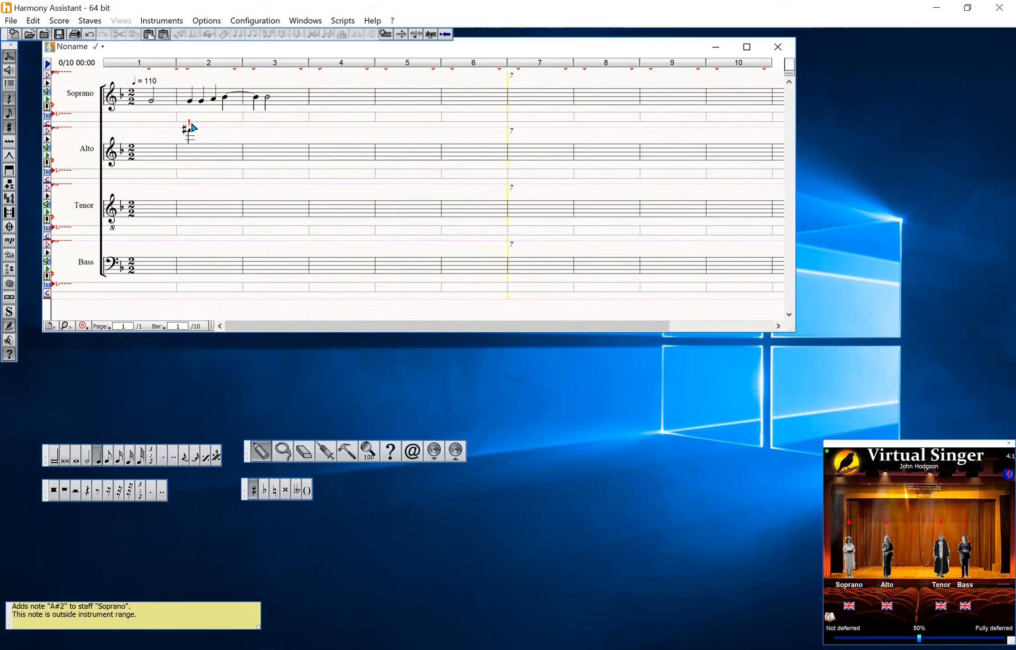
{"action": "left_click", "coordinate": [198, 103]}
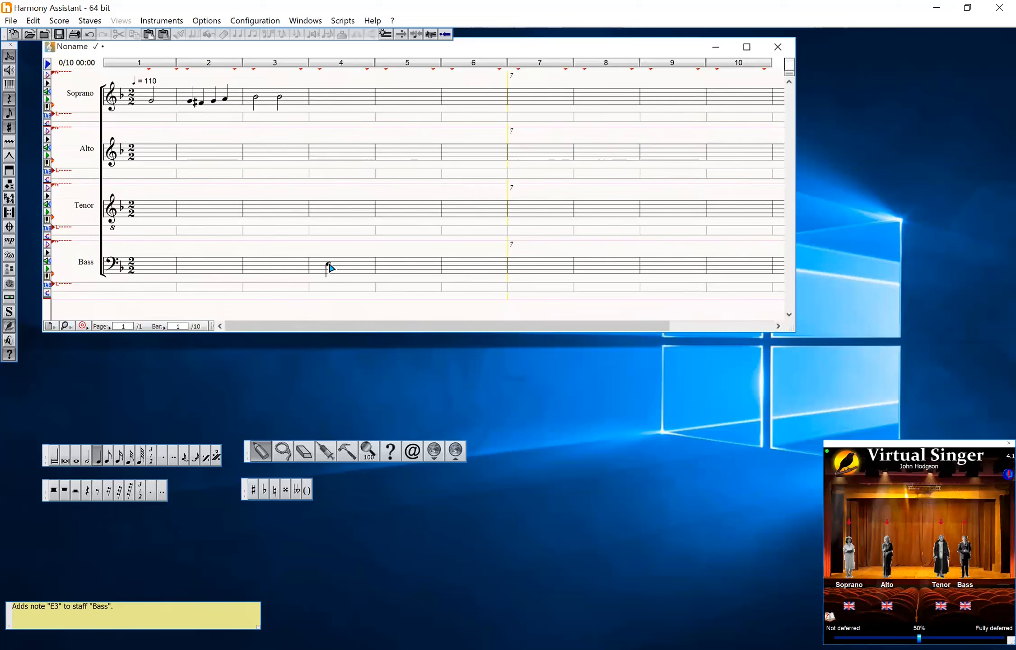
{"action": "left_click", "coordinate": [262, 95]}
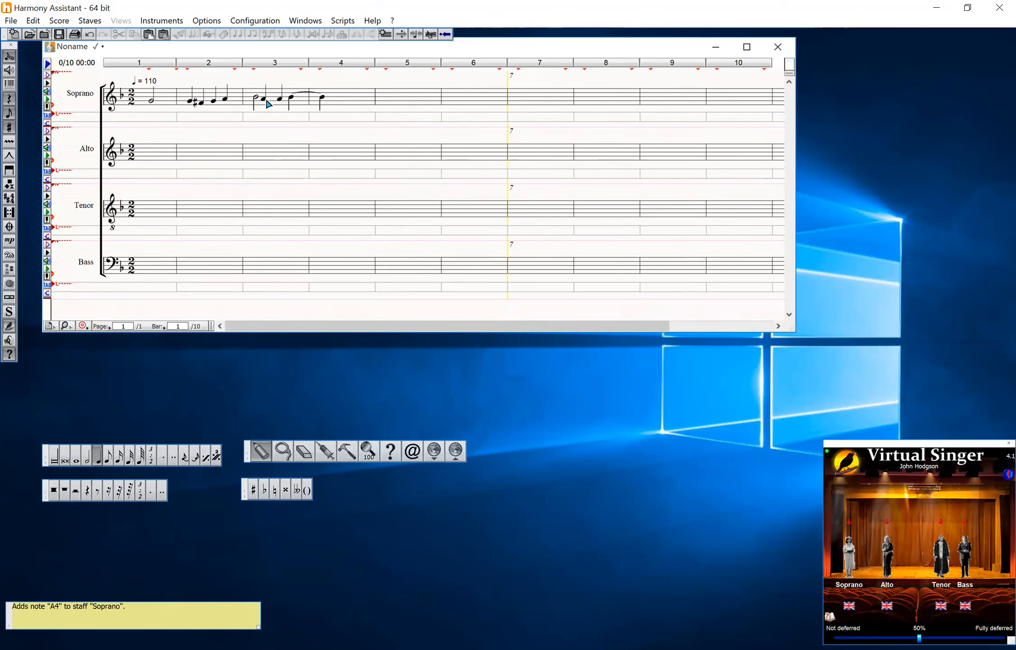
{"action": "left_click", "coordinate": [269, 103]}
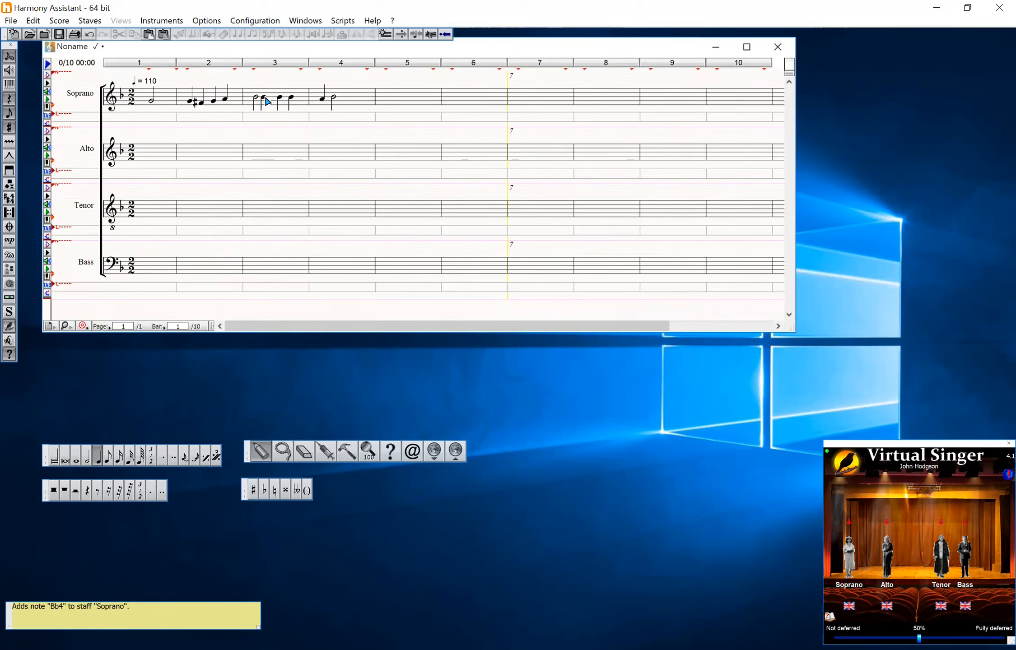
{"action": "left_click", "coordinate": [269, 99]}
{"action": "left_click", "coordinate": [268, 99]}
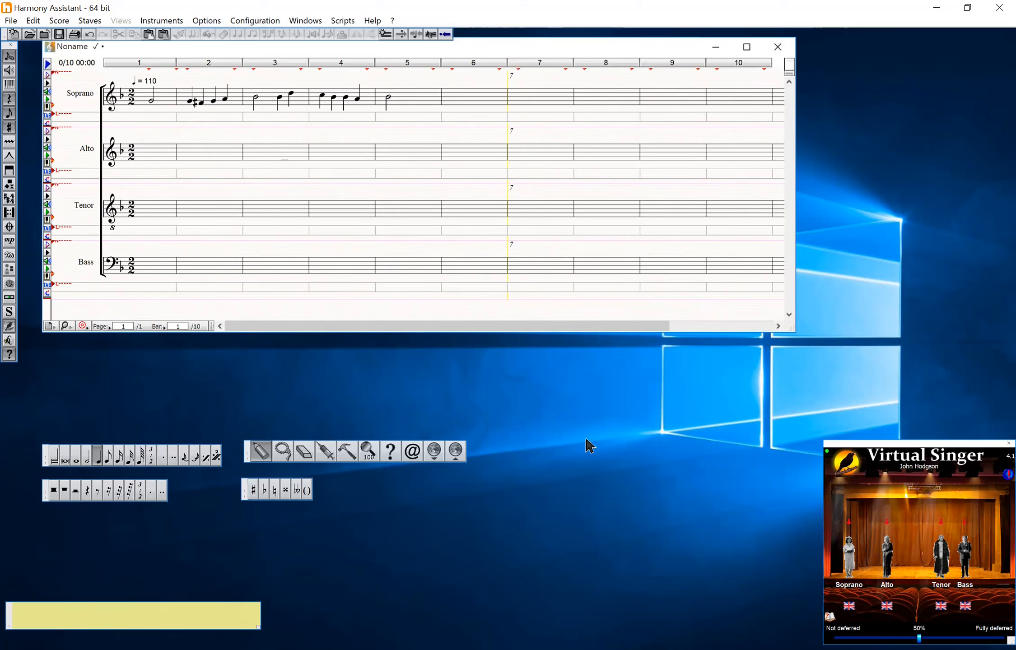
Enter the Soprano lyrics "Bel-le, qui tiens ma vi-e cap-ti-ve dans tes yeux" under its notes
{"action": "key", "text": "space"}
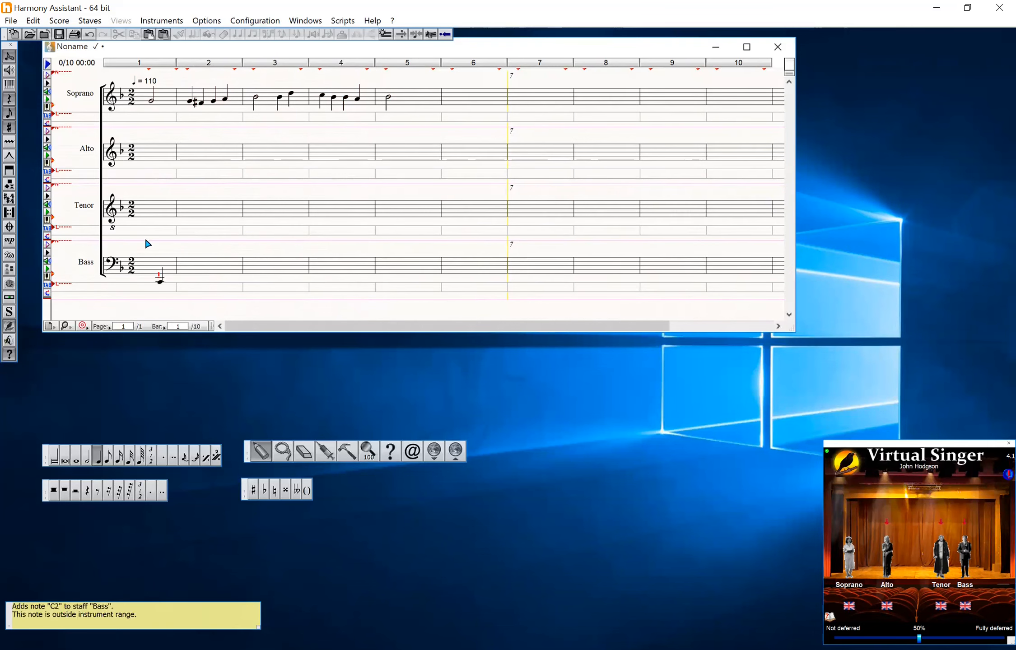
{"action": "left_click", "coordinate": [154, 112]}
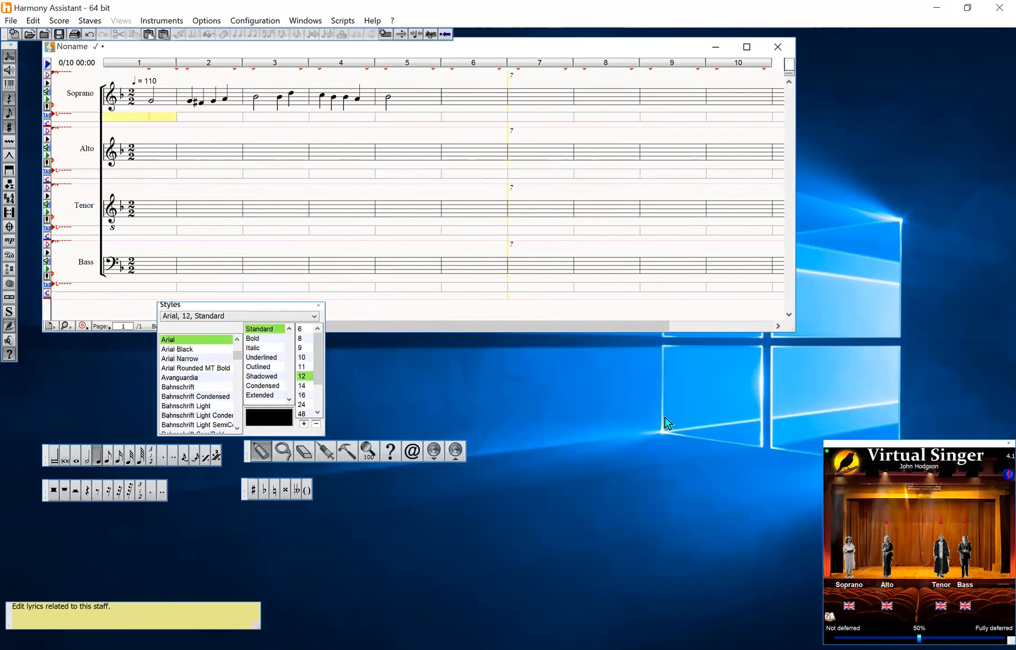
{"action": "type", "text": "B"}
{"action": "type", "text": "el-"}
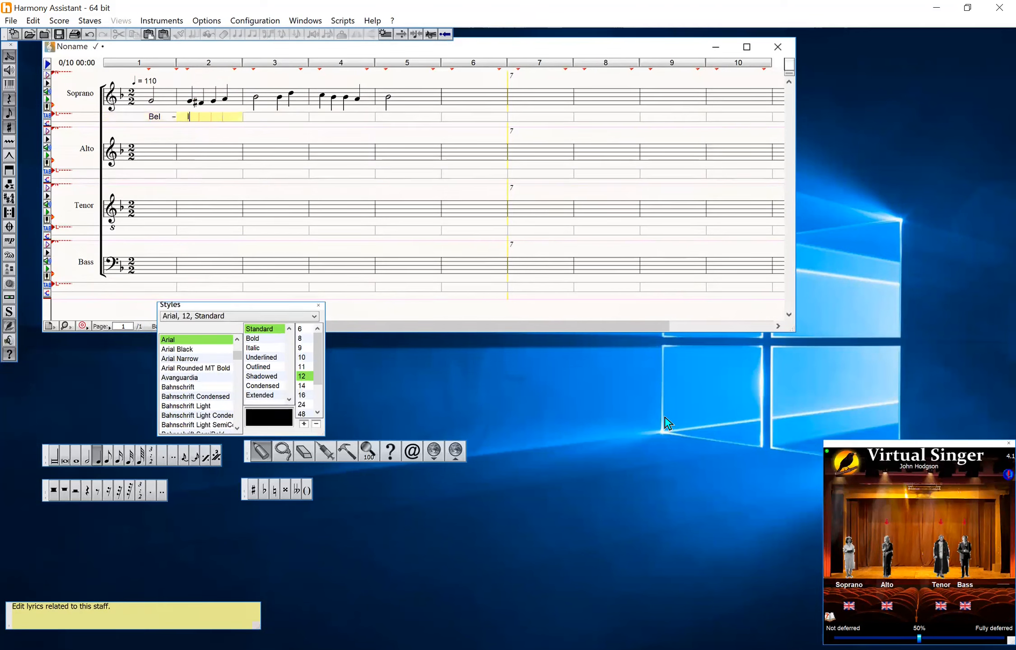
{"action": "type", "text": "le,"}
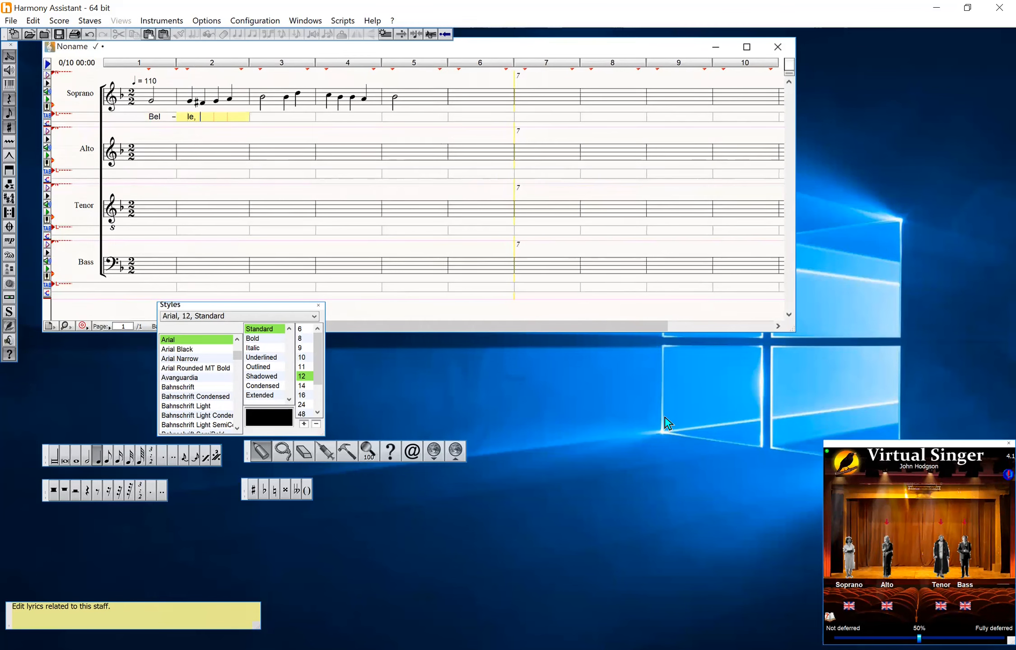
{"action": "type", "text": " qui"}
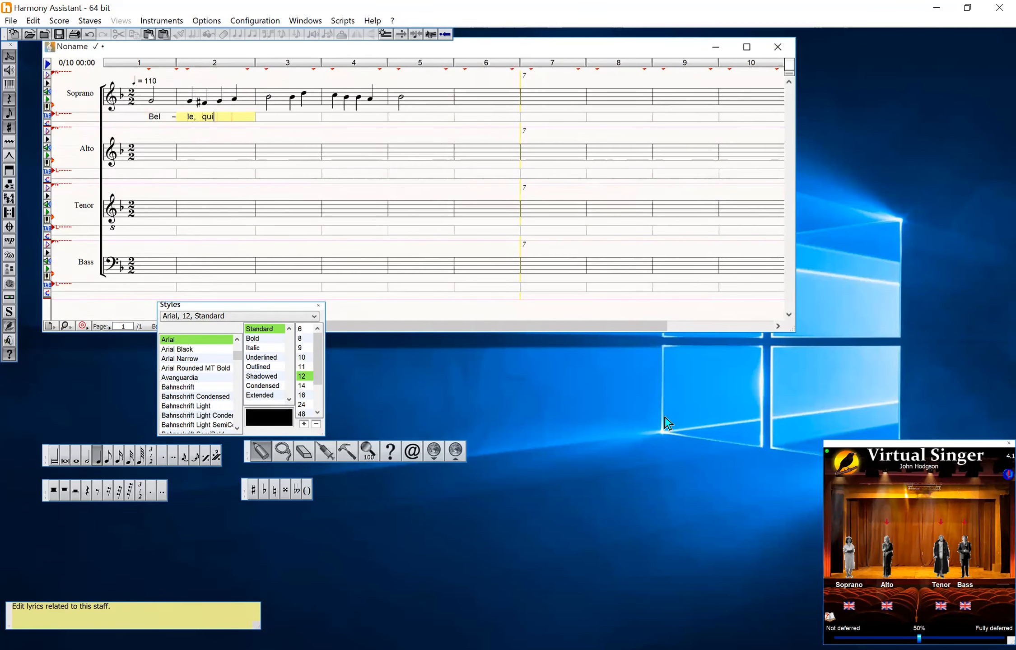
{"action": "type", "text": " tiens ma"}
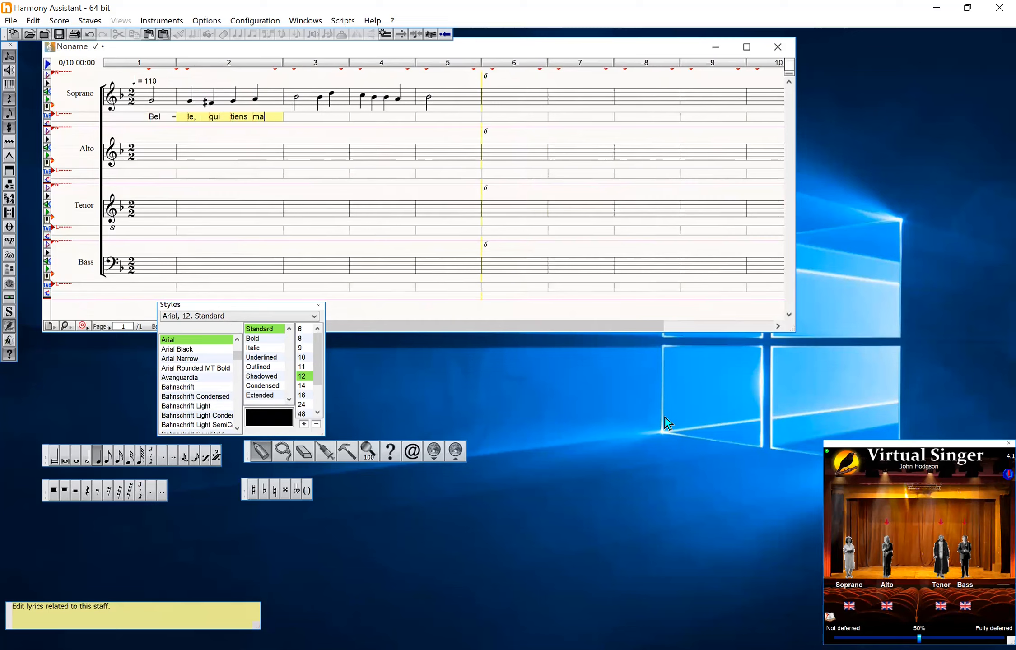
{"action": "key", "text": "Tab"}
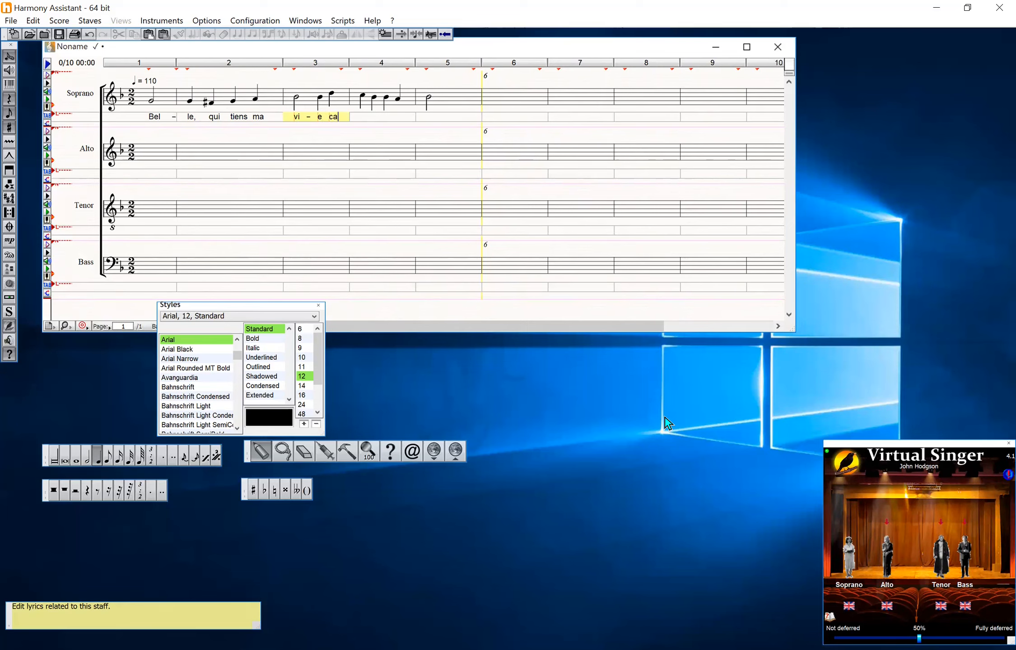
{"action": "type", "text": "p-ti-ve dans"}
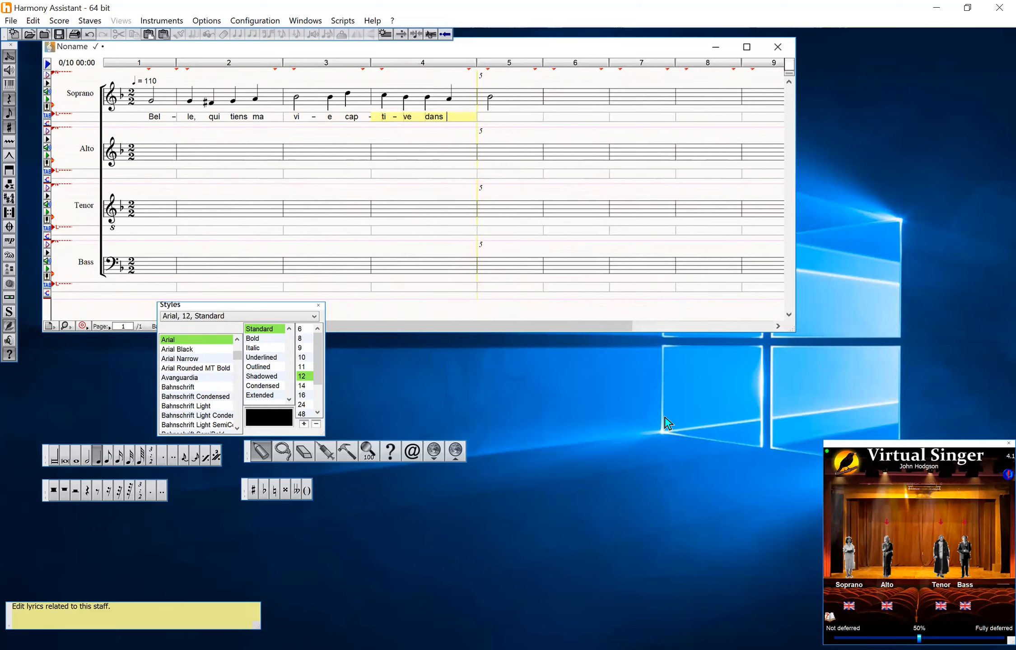
{"action": "type", "text": " tes yeux"}
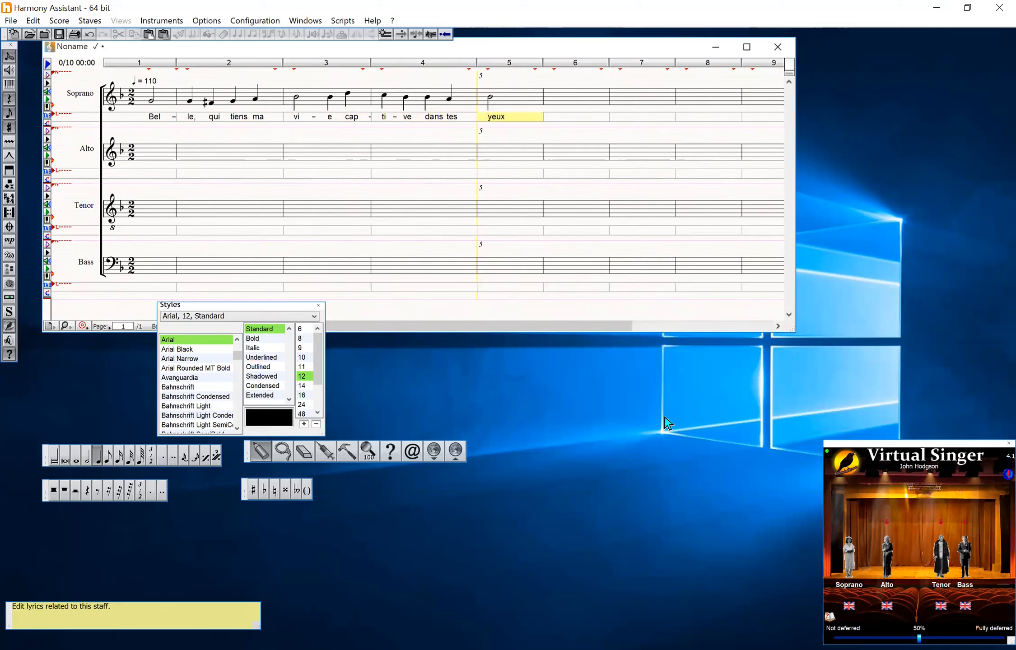
{"action": "key", "text": "Escape"}
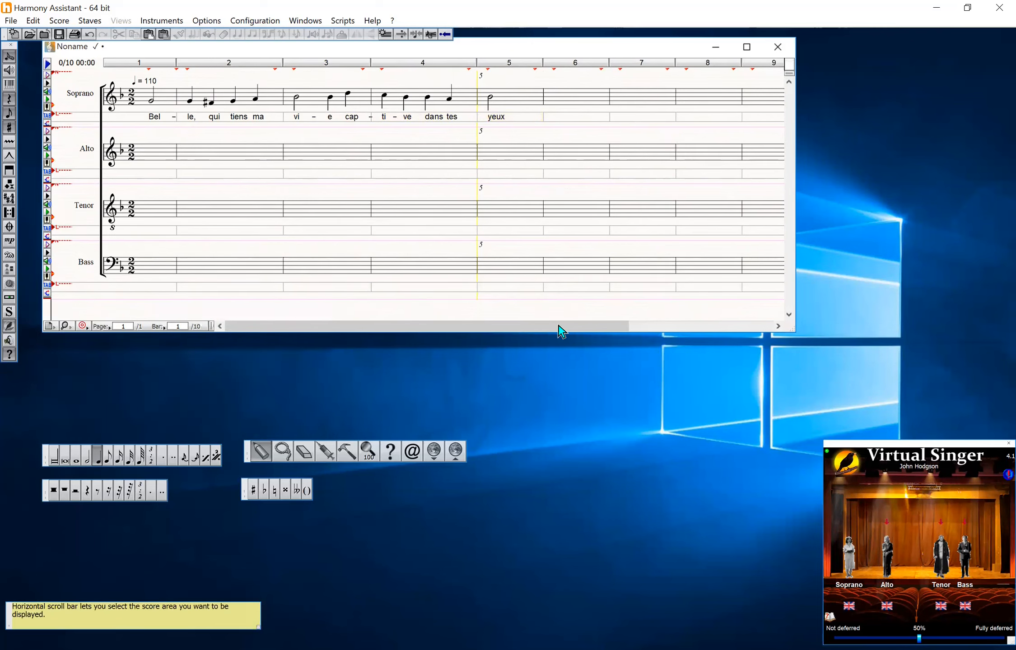
Set the Virtual Singer language of the Soprano singer to Standard French
{"action": "key", "text": "space"}
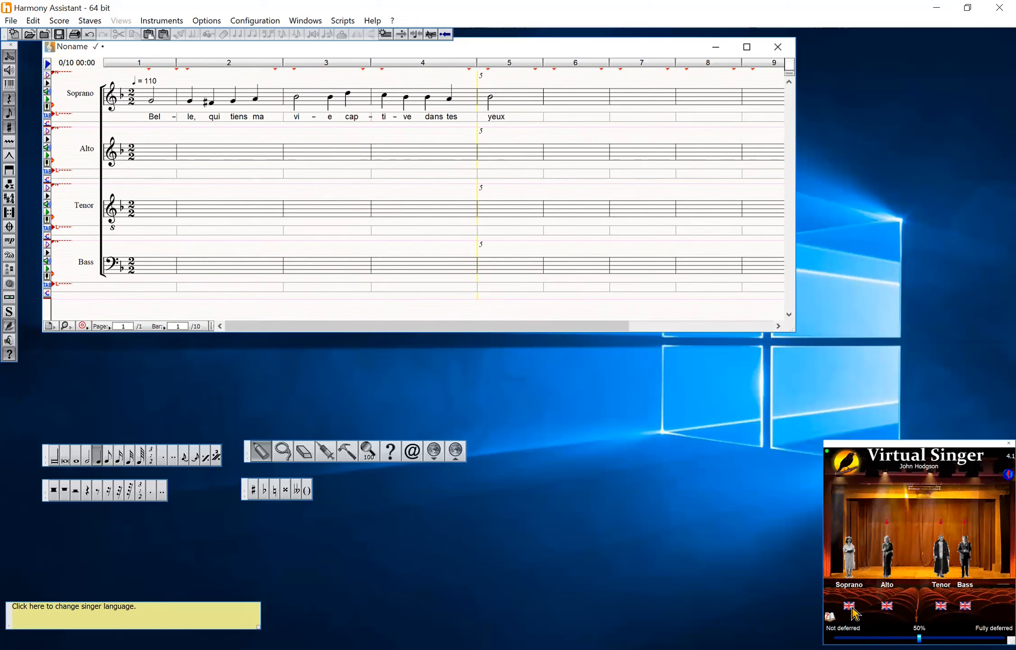
{"action": "left_click", "coordinate": [849, 606]}
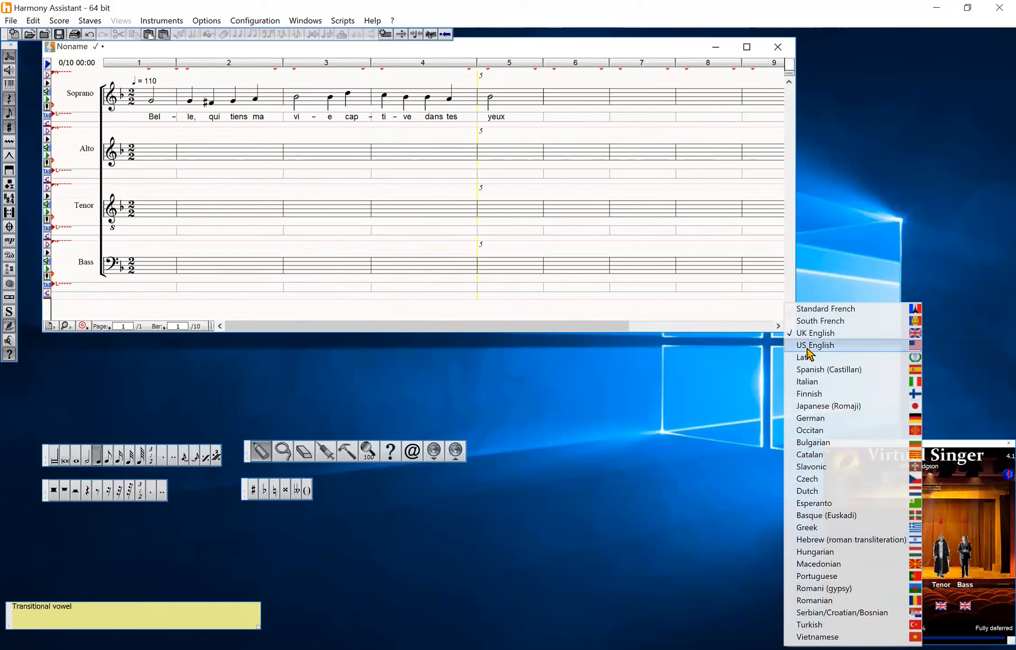
{"action": "left_click", "coordinate": [813, 310]}
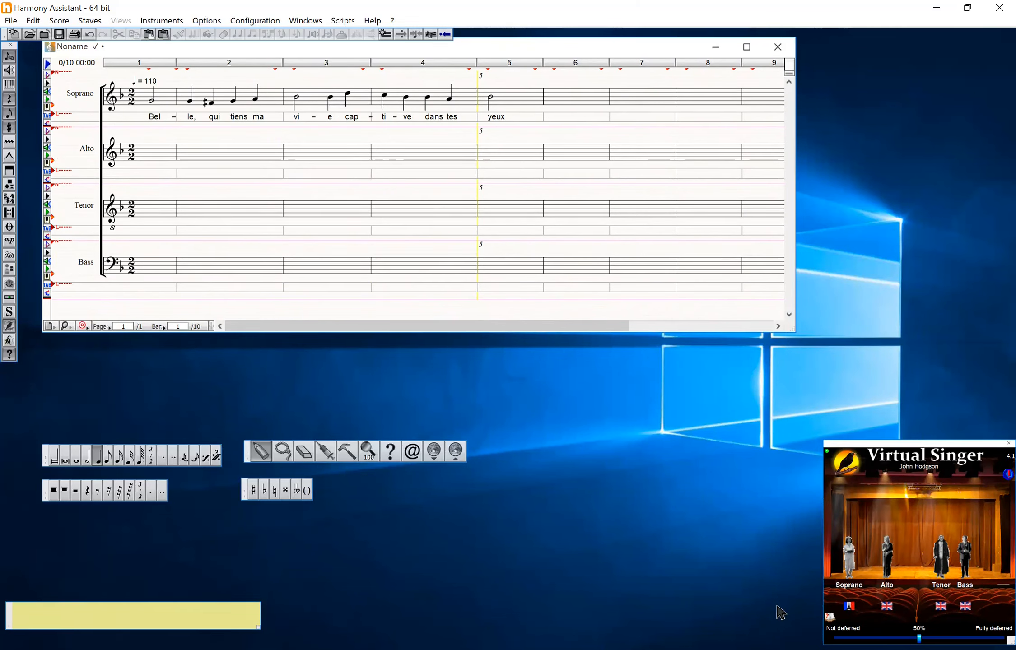
Set the Virtual Singer language of the Bass singer to Standard French
{"action": "key", "text": "space"}
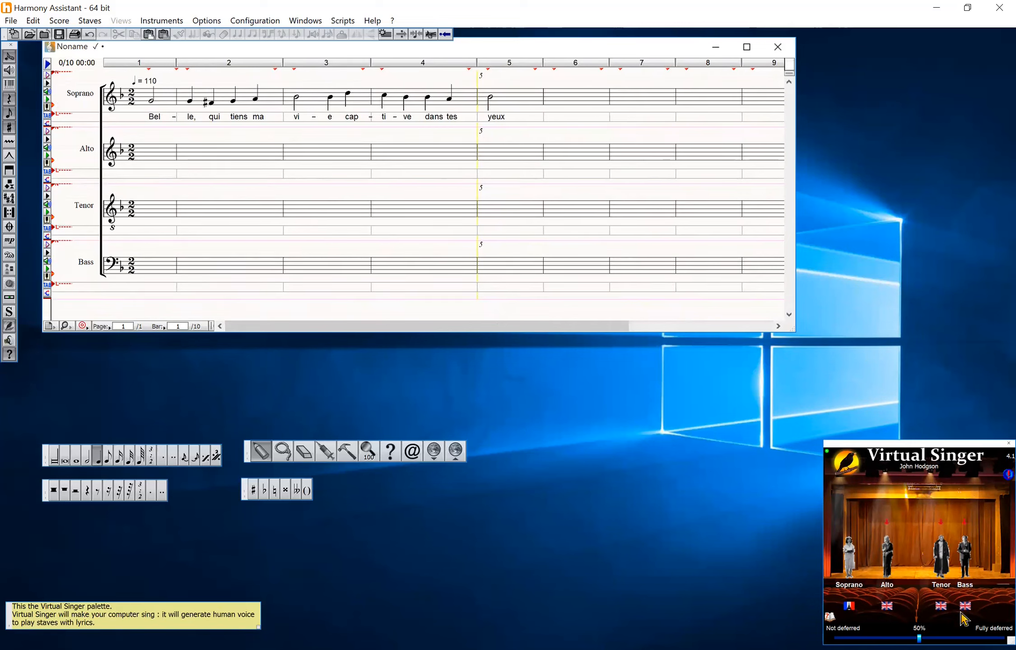
{"action": "left_click", "coordinate": [965, 608]}
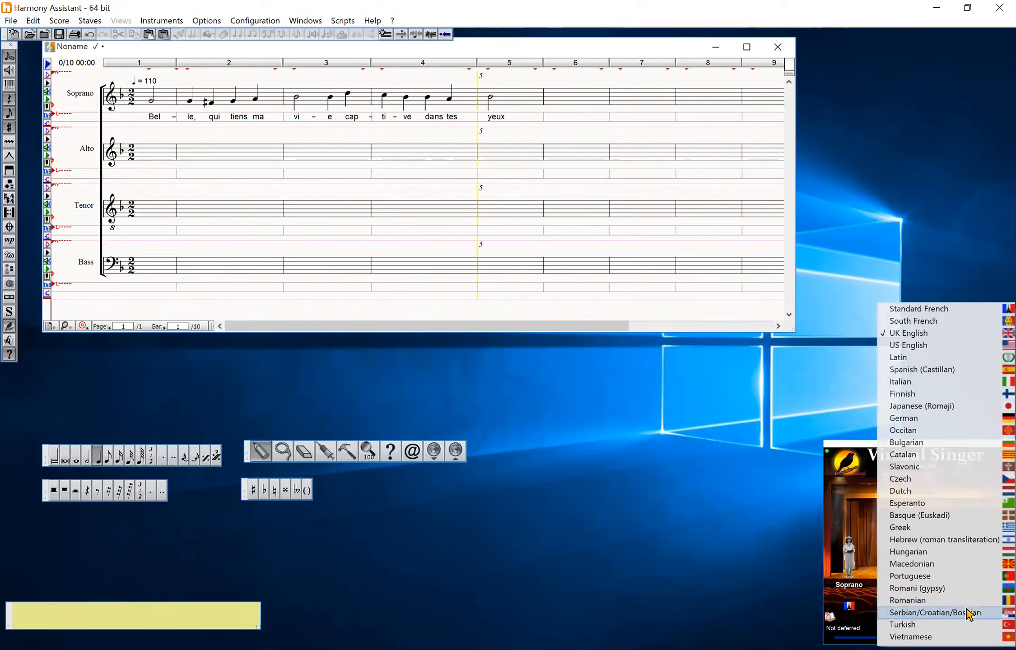
{"action": "left_click", "coordinate": [930, 310]}
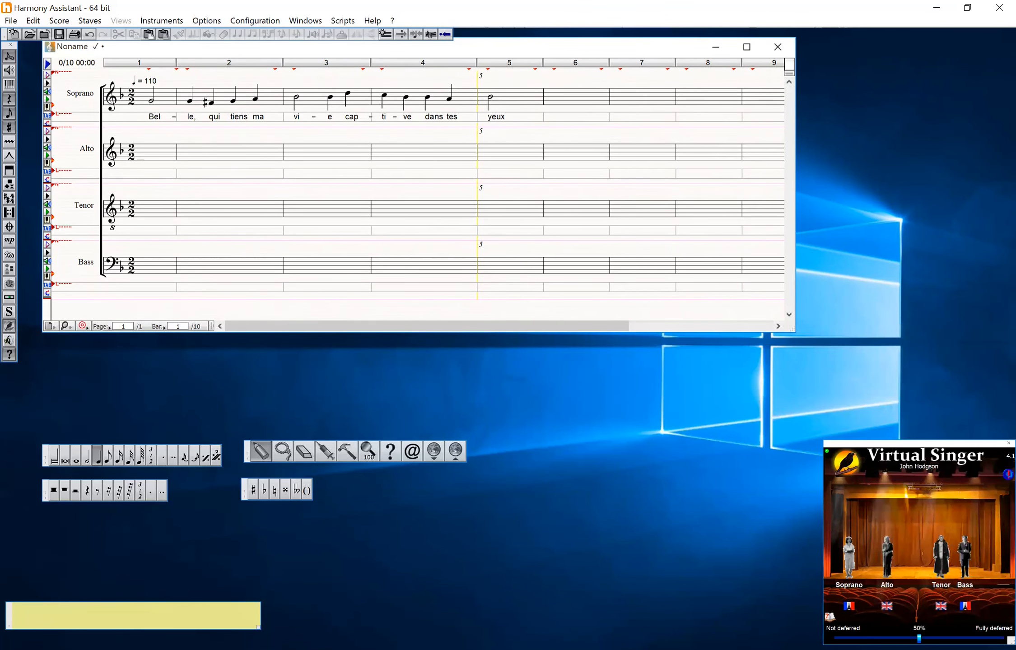
Switch to the Pavane.docx document holding the lyrics text and return to the score
{"action": "key", "text": "alt+Tab"}
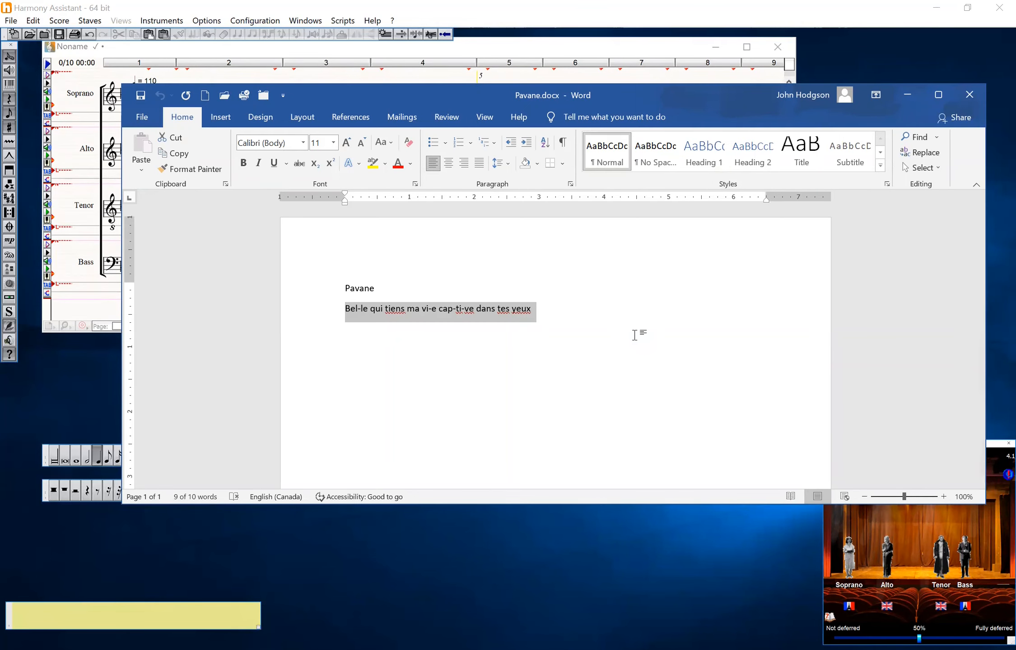
{"action": "key", "text": "alt+Tab"}
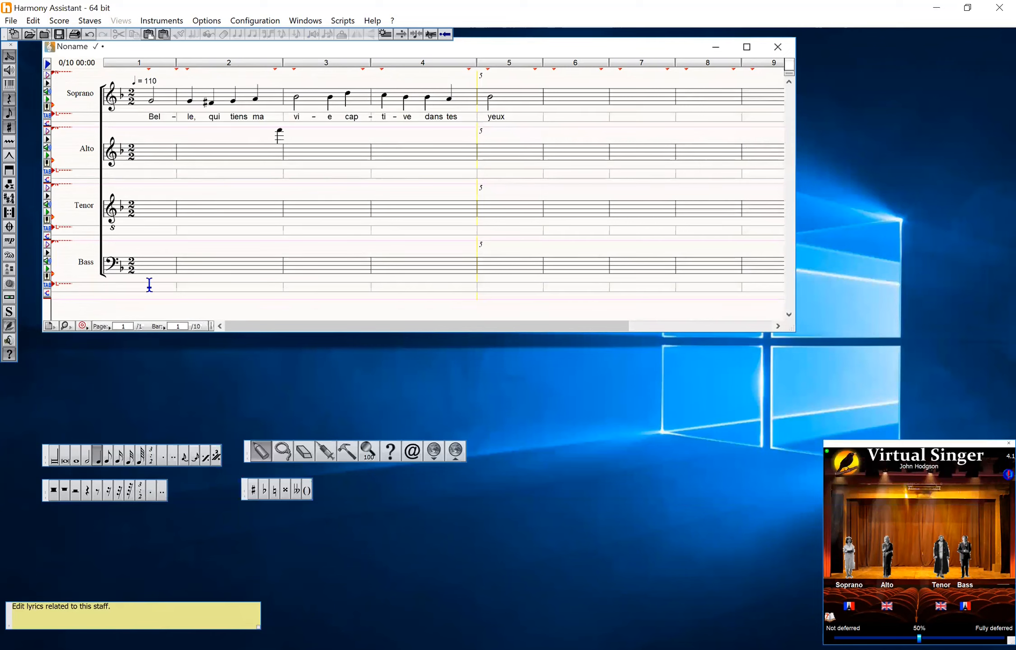
{"action": "left_click", "coordinate": [149, 284]}
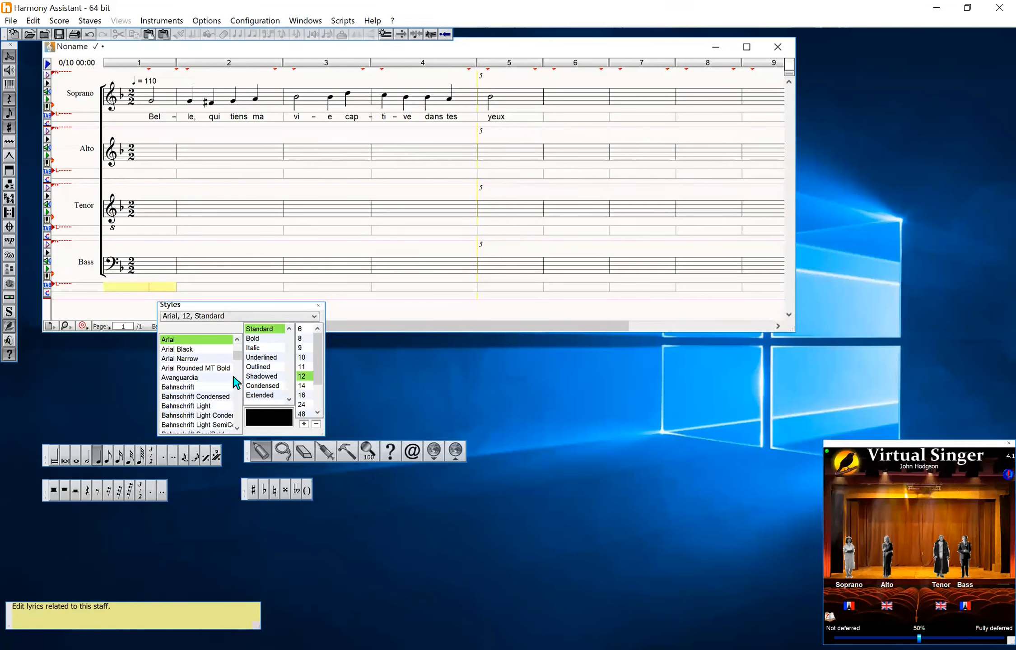
{"action": "left_click", "coordinate": [342, 394]}
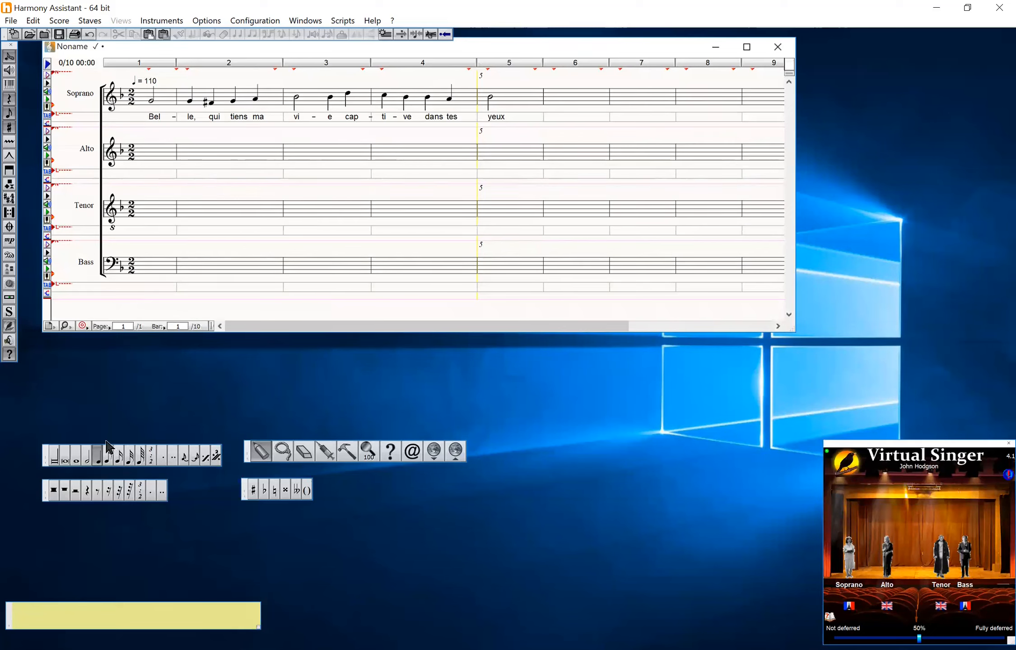
Enter half notes on the Bass staff in the upbeat bar and bar 1
{"action": "left_click", "coordinate": [89, 459]}
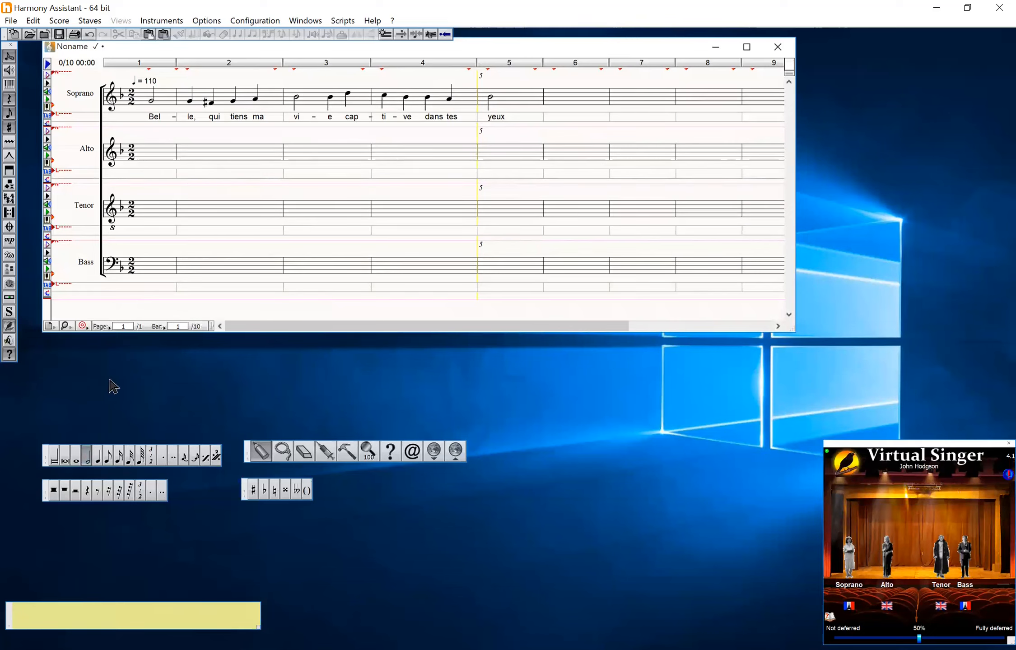
{"action": "left_click", "coordinate": [152, 271]}
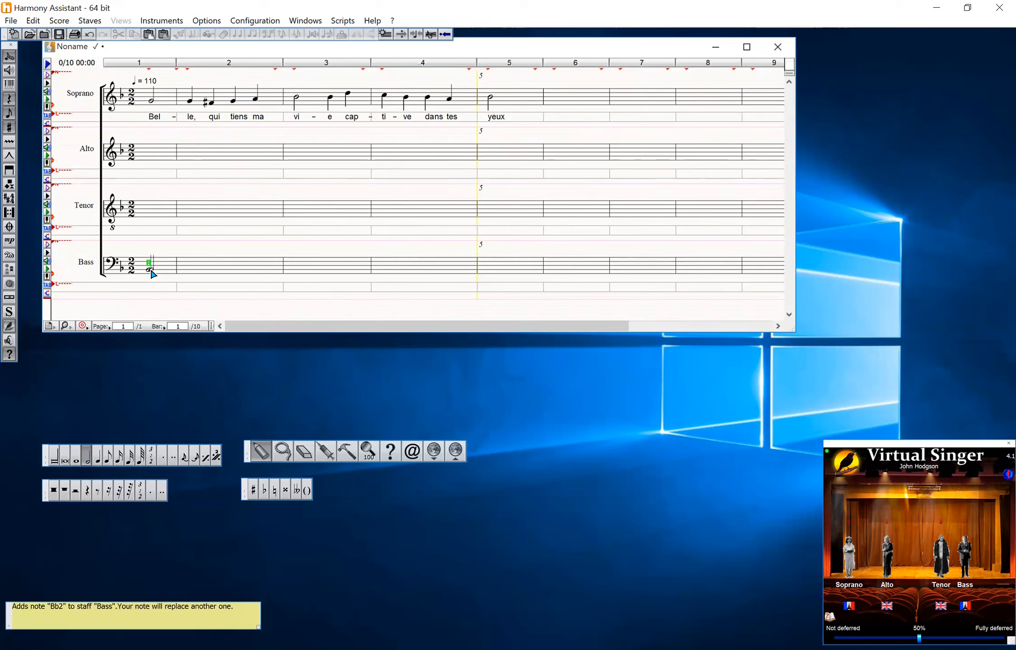
{"action": "left_click", "coordinate": [146, 271]}
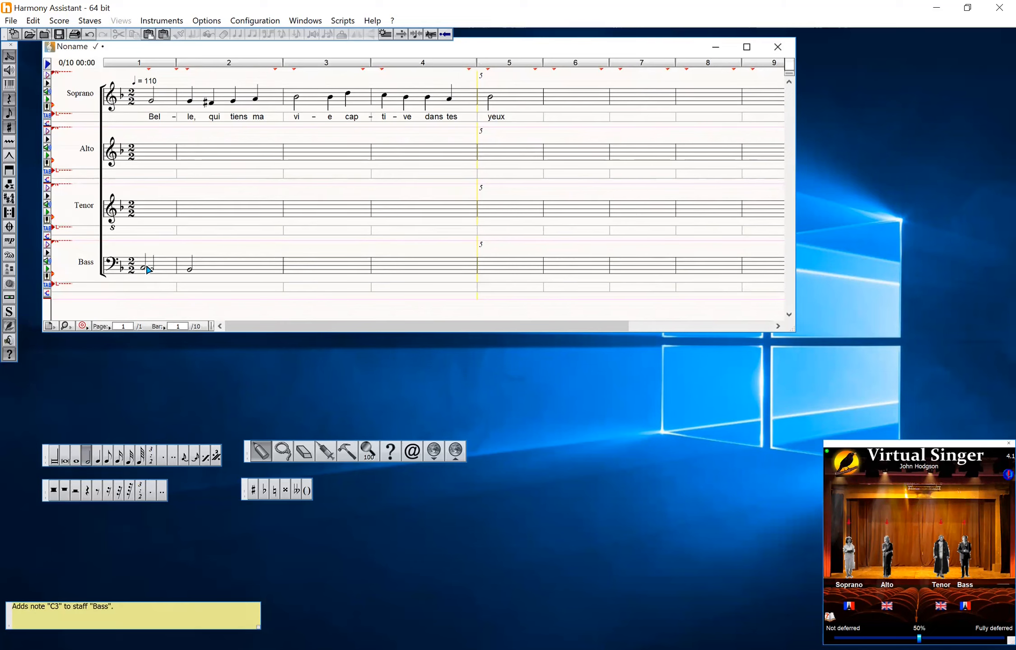
{"action": "left_click", "coordinate": [147, 264]}
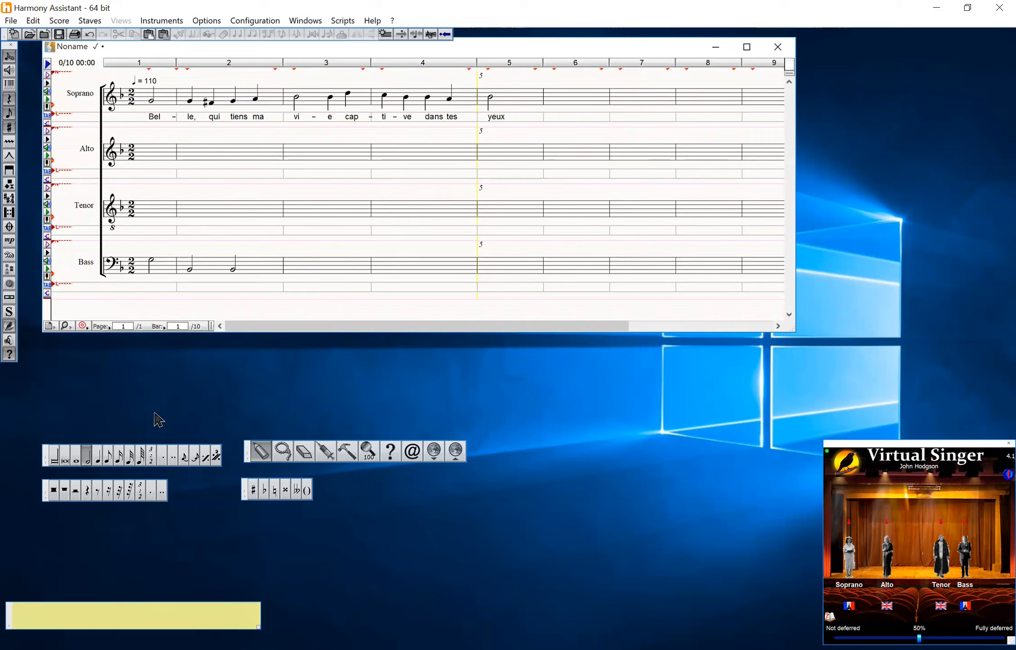
Replace the Bass notes in bar 1 with four quarter notes
{"action": "left_click", "coordinate": [100, 457]}
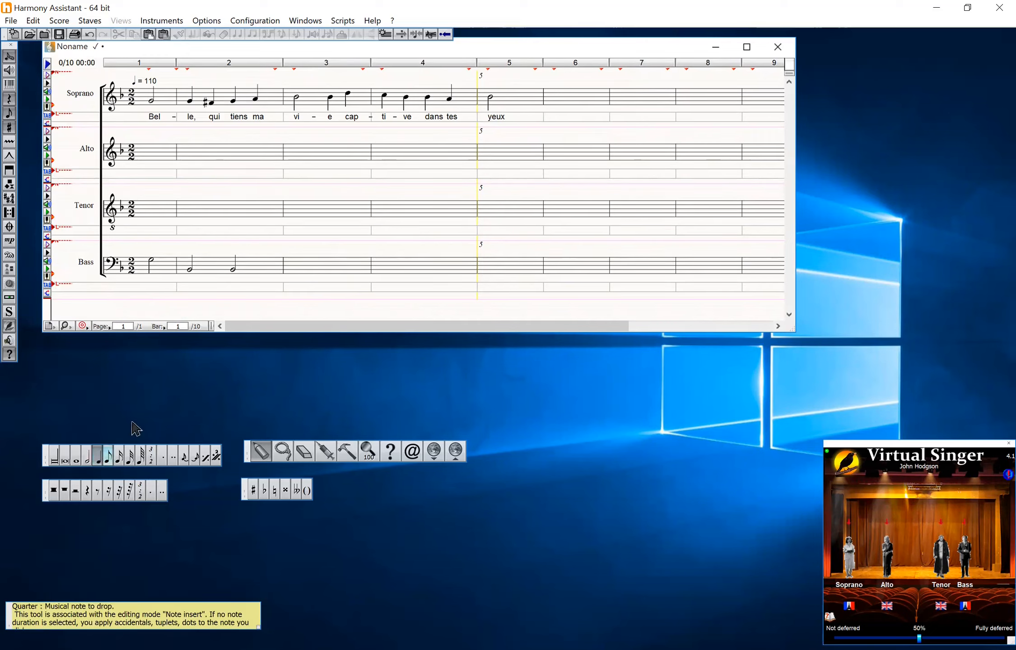
{"action": "left_click", "coordinate": [167, 266]}
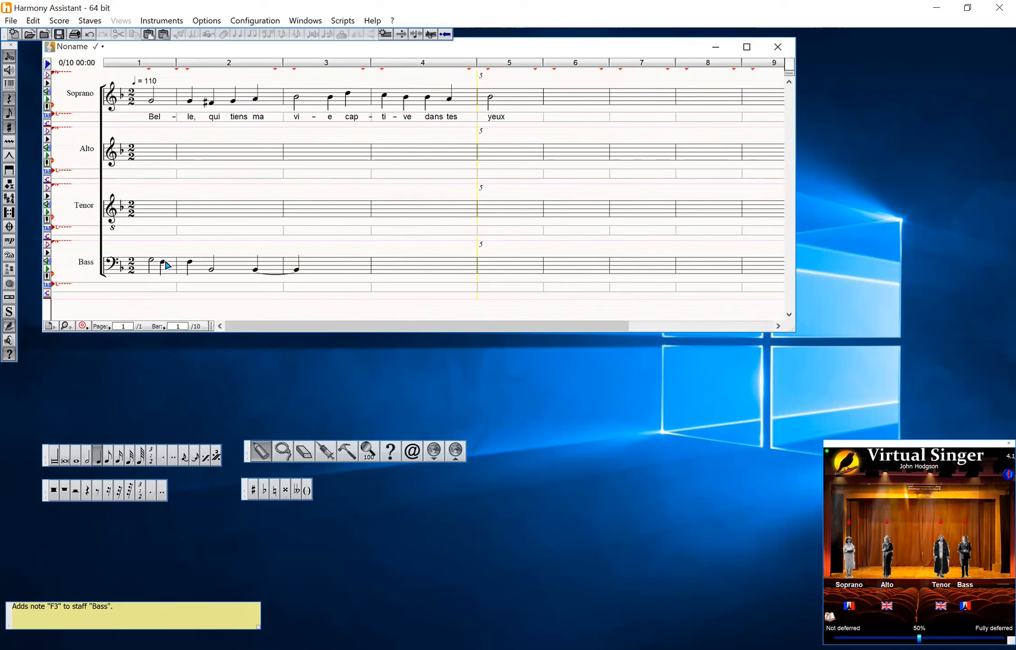
{"action": "left_click", "coordinate": [165, 260]}
{"action": "left_click", "coordinate": [165, 266]}
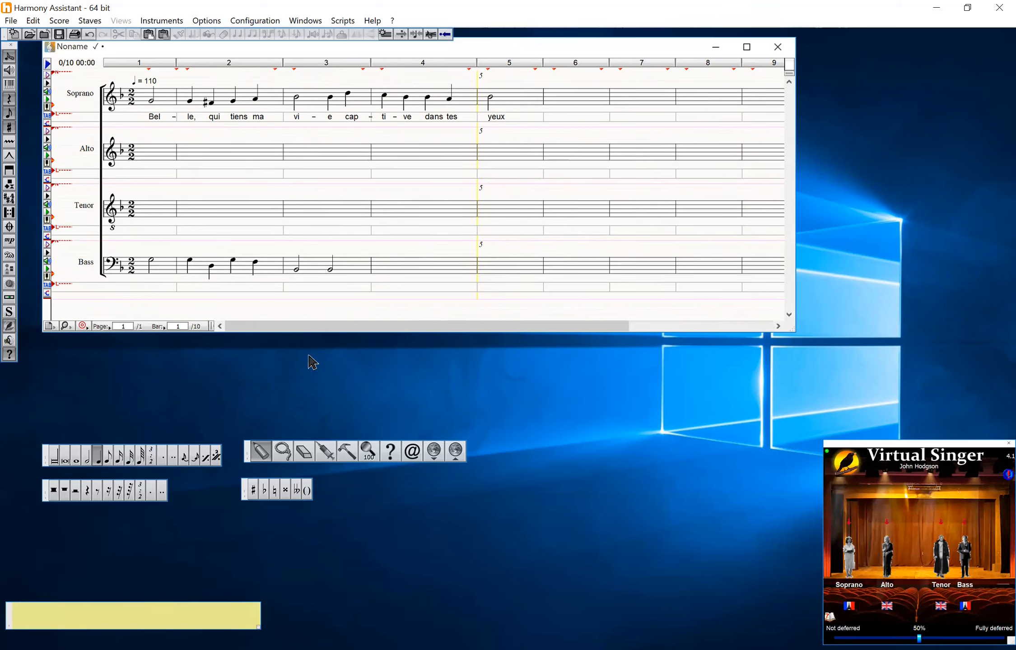
Enter the Bass notes for bars 2 to 4 and add a flat to the third note of bar 3
{"action": "left_click", "coordinate": [311, 268]}
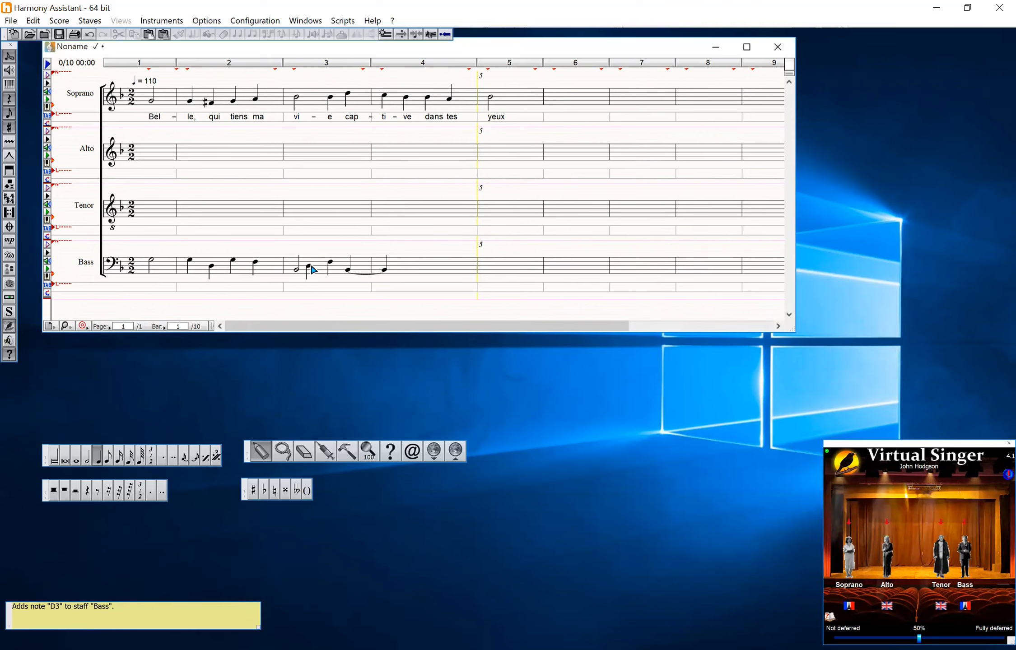
{"action": "left_click", "coordinate": [313, 270]}
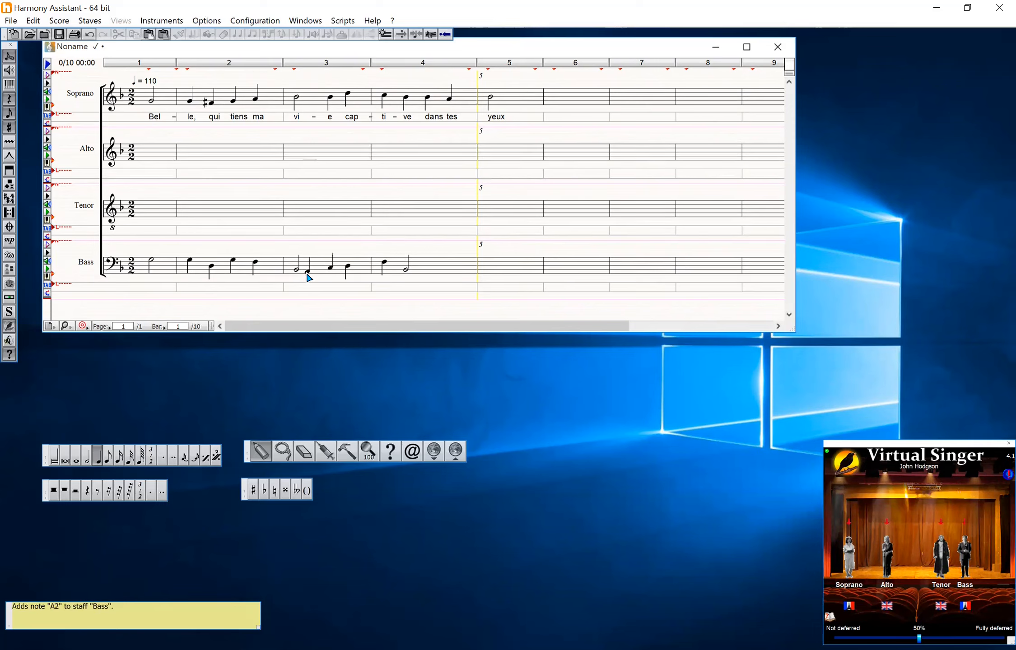
{"action": "left_click", "coordinate": [311, 269]}
{"action": "left_click", "coordinate": [310, 269]}
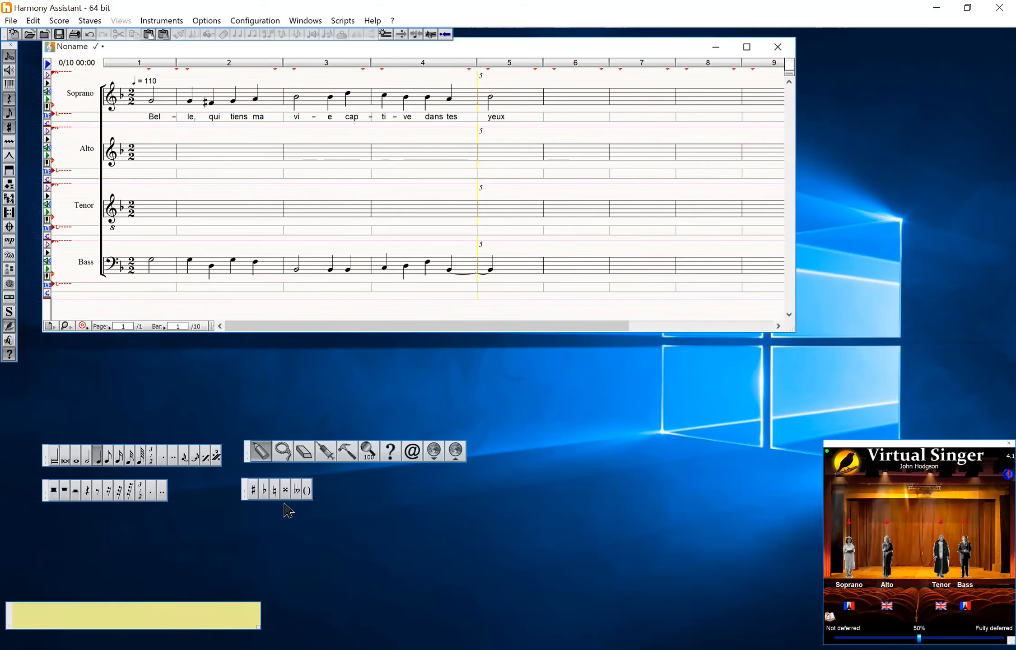
{"action": "left_click", "coordinate": [266, 492]}
{"action": "left_click", "coordinate": [425, 265]}
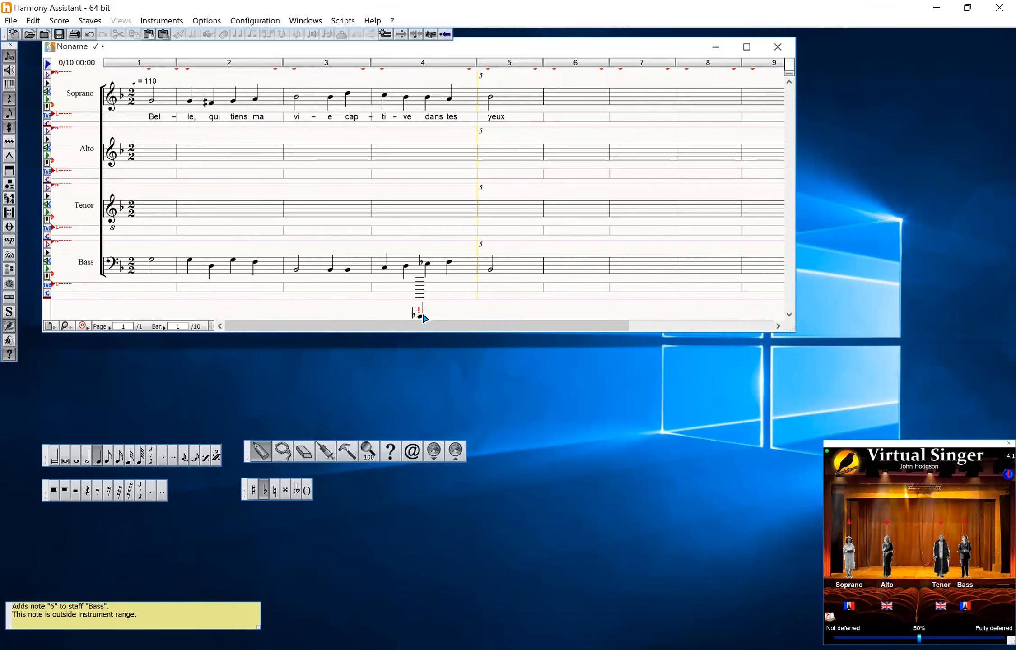
Paste the lyrics under the Bass staff and play back the score
{"action": "left_click", "coordinate": [158, 285]}
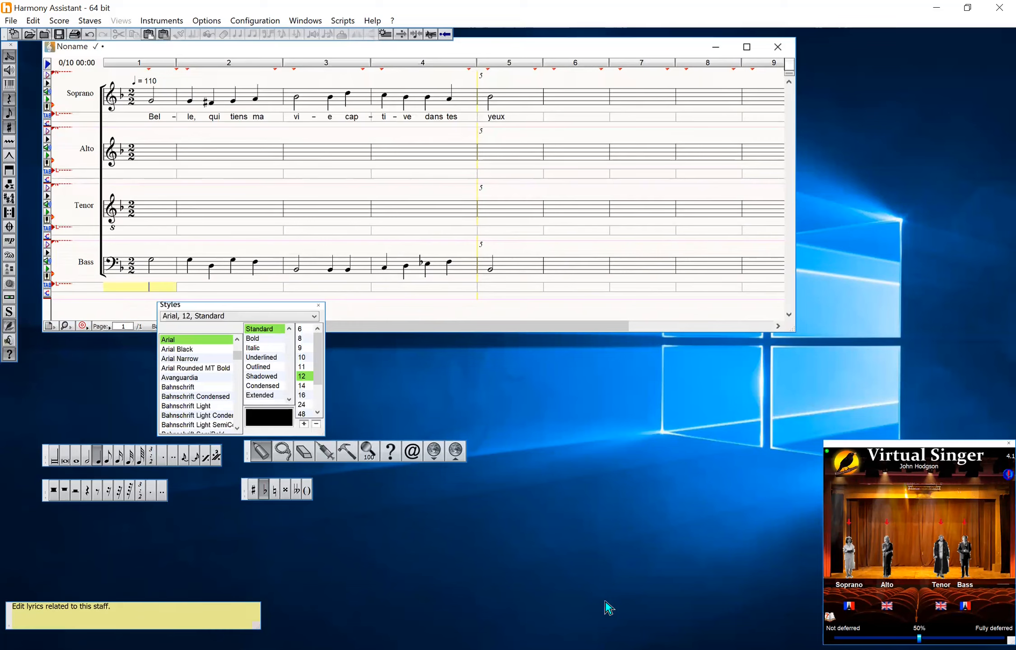
{"action": "type", "text": "Bel-le qui tiens ma vi-e cap-ti-ve dans tes yeux"}
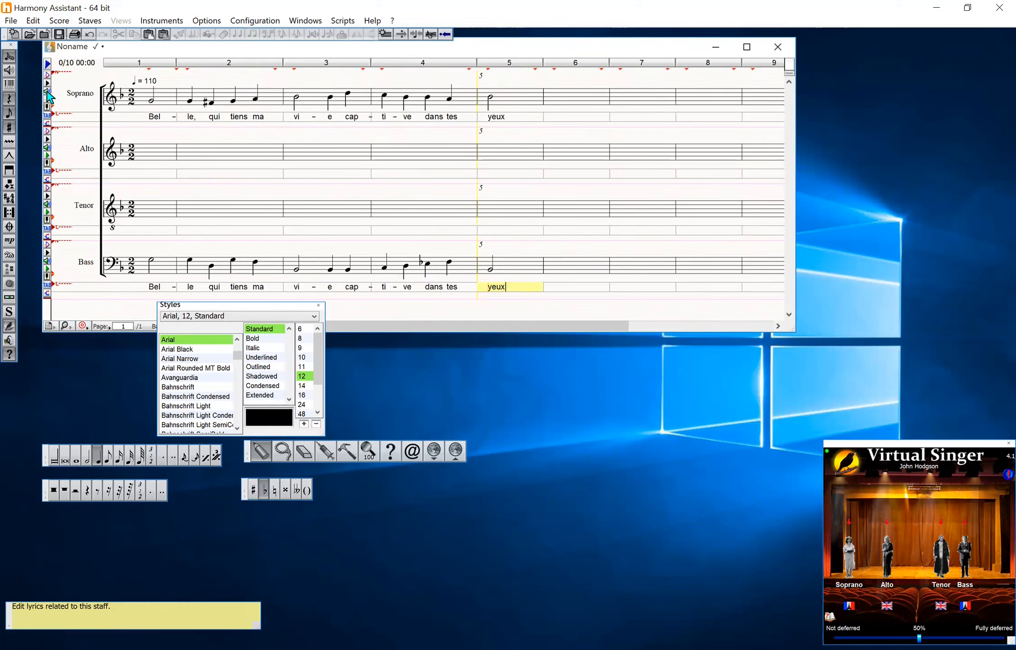
{"action": "key", "text": "Escape"}
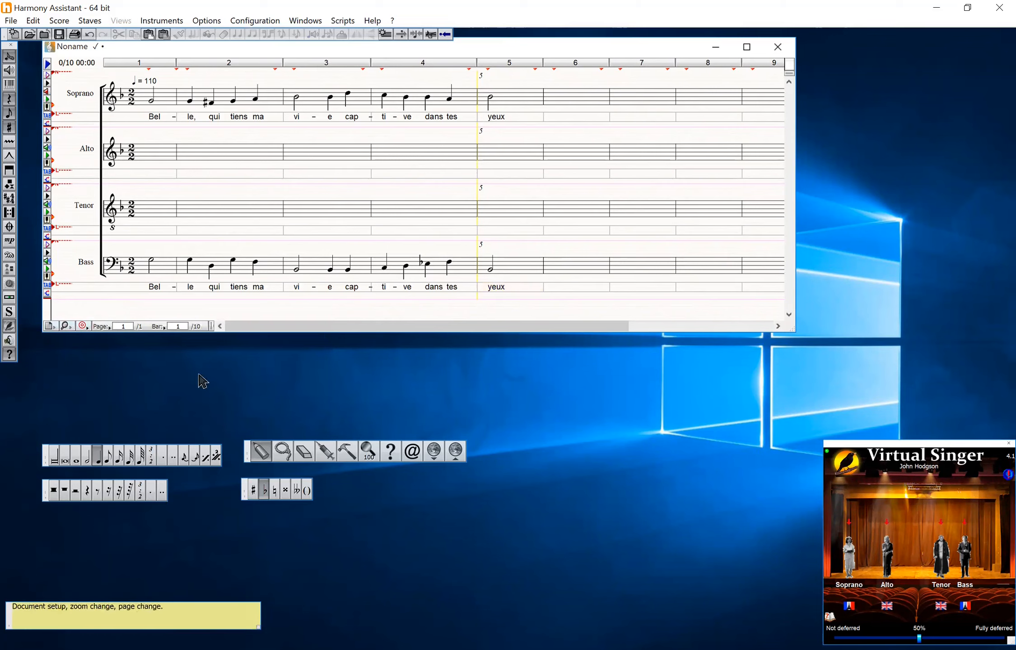
{"action": "key", "text": "space"}
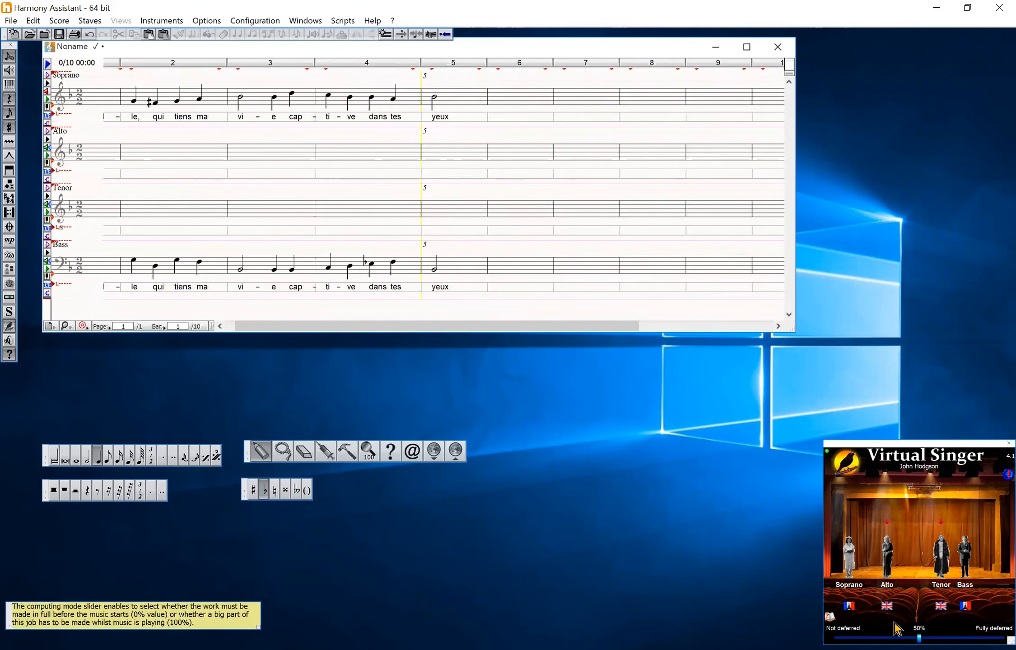
Assign the bassNov2017 voice to the Bass singer in Virtual Singer
{"action": "double_click", "coordinate": [965, 558]}
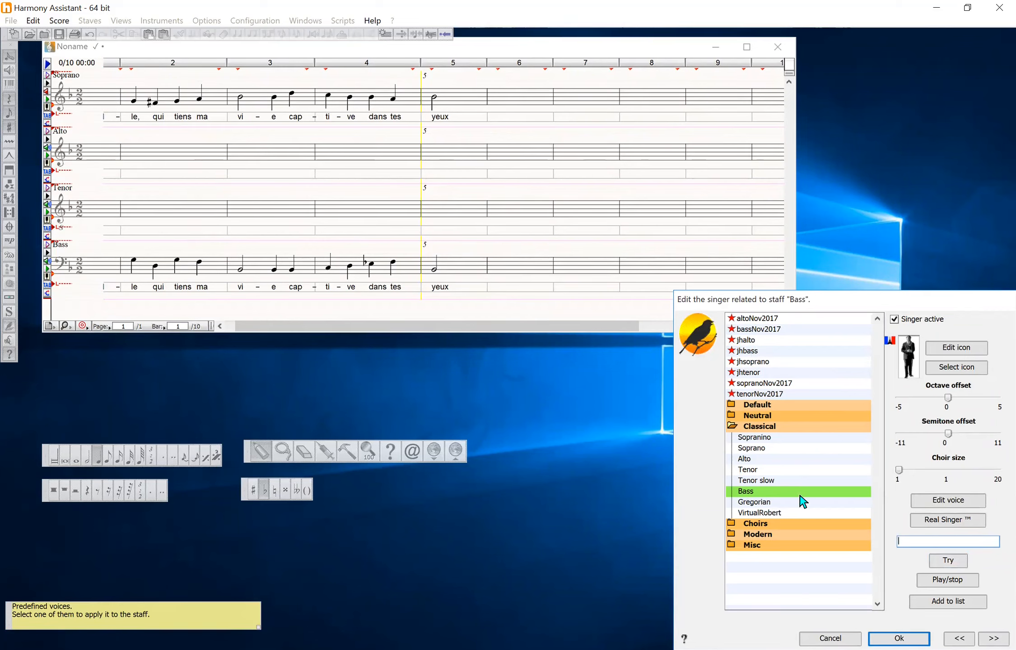
{"action": "left_click", "coordinate": [743, 331]}
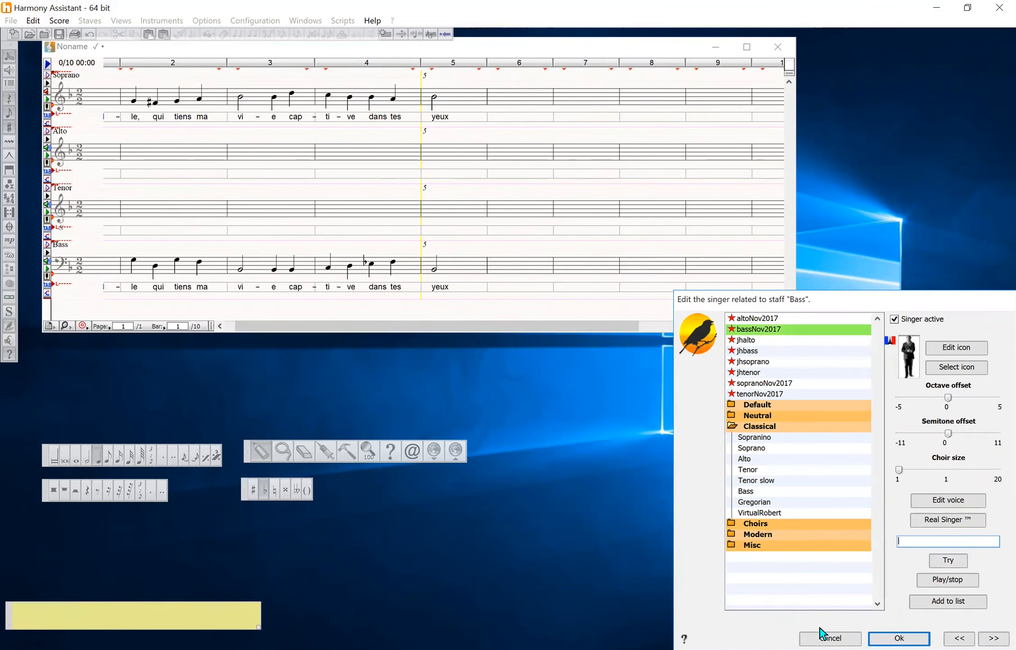
{"action": "left_click", "coordinate": [899, 638]}
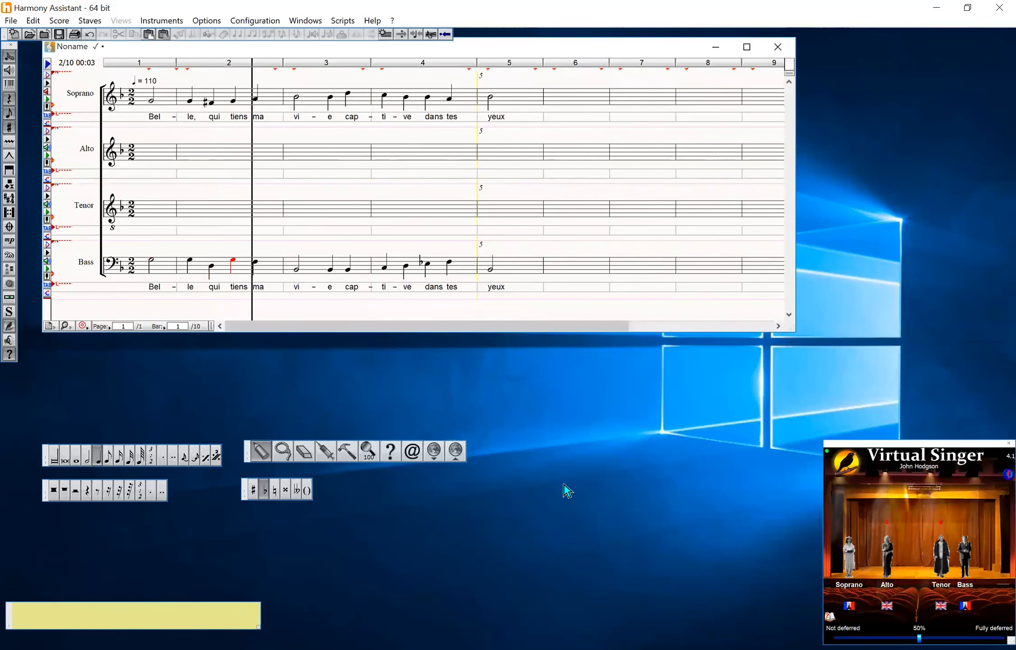
Nudge the Bass singer's stage position slightly and play back the score
{"action": "key", "text": "space"}
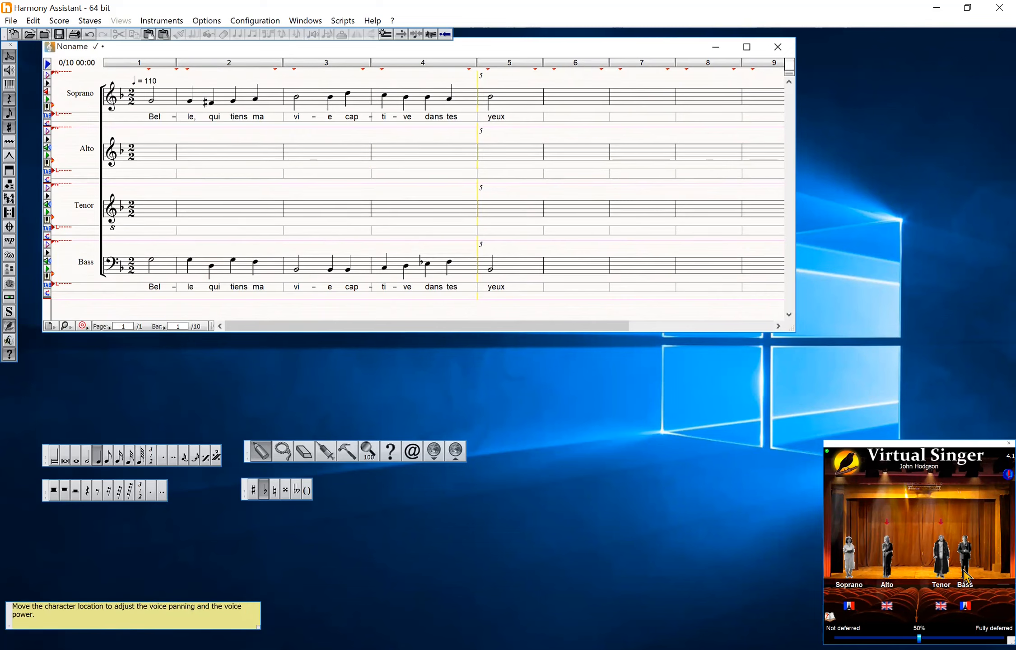
{"action": "left_click_drag", "start_coordinate": [967, 568], "coordinate": [965, 565]}
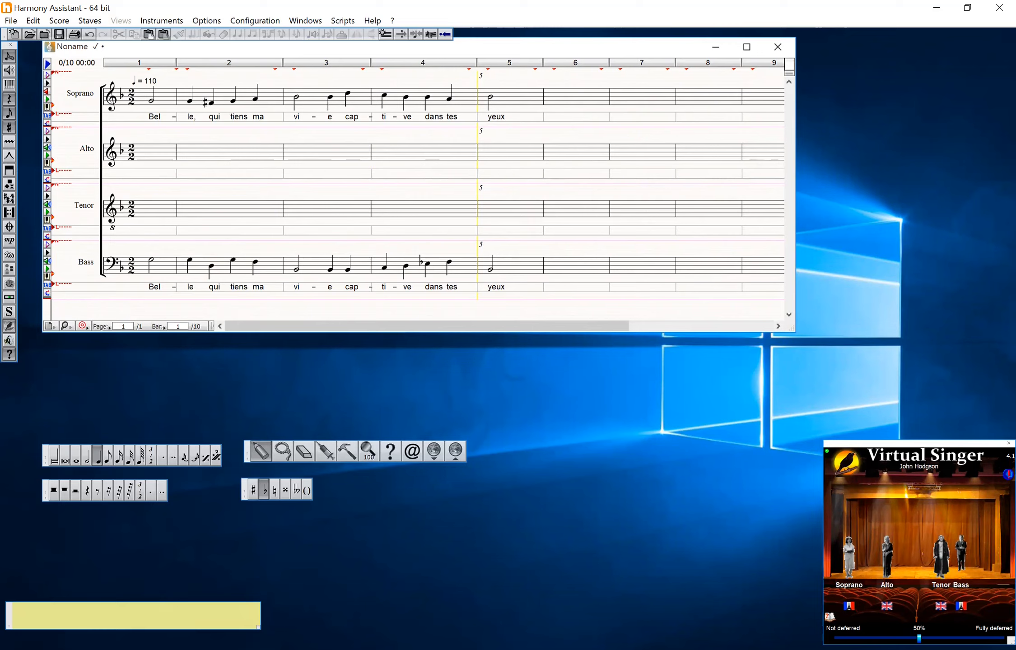
{"action": "key", "text": "space"}
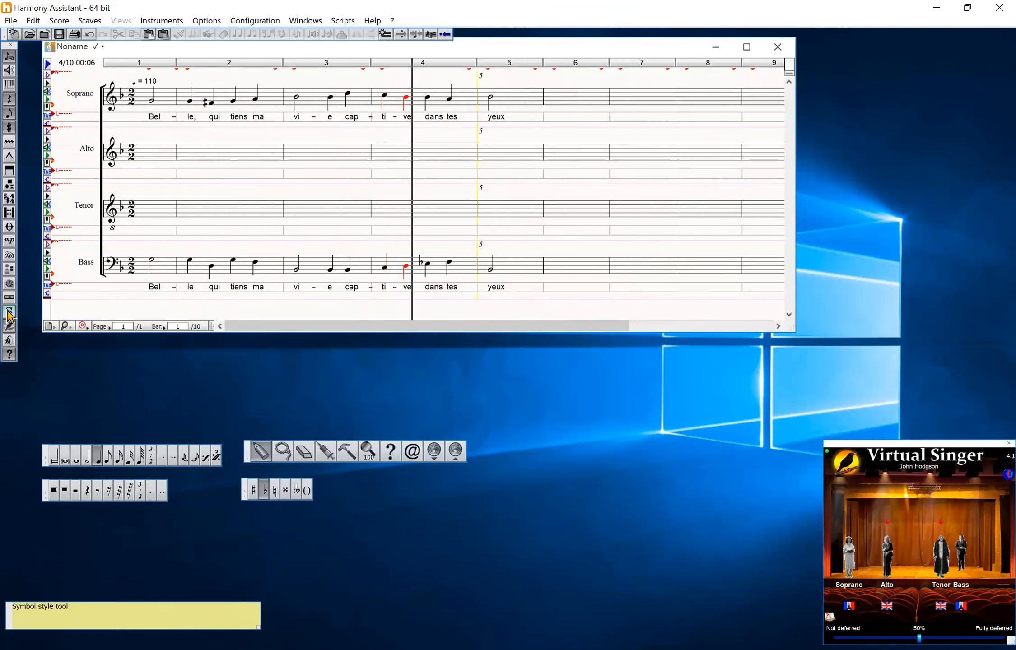
{"action": "key", "text": "space"}
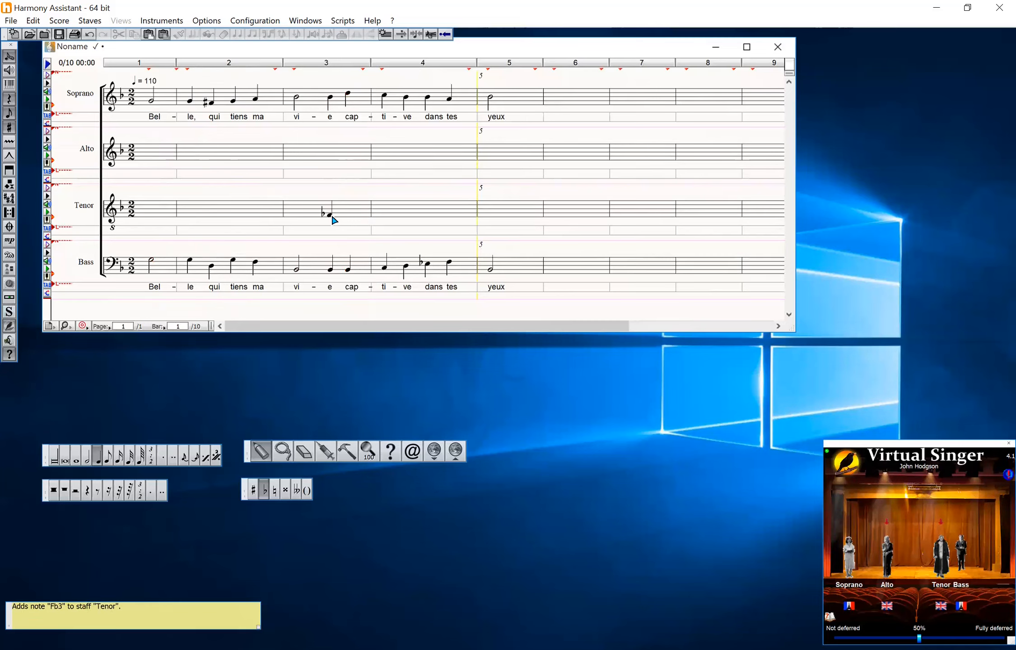
Export the score as an MP3 file named Pavane demo, including the Bass lyrics
{"action": "left_click", "coordinate": [10, 21]}
{"action": "mouse_move", "coordinate": [10, 158]}
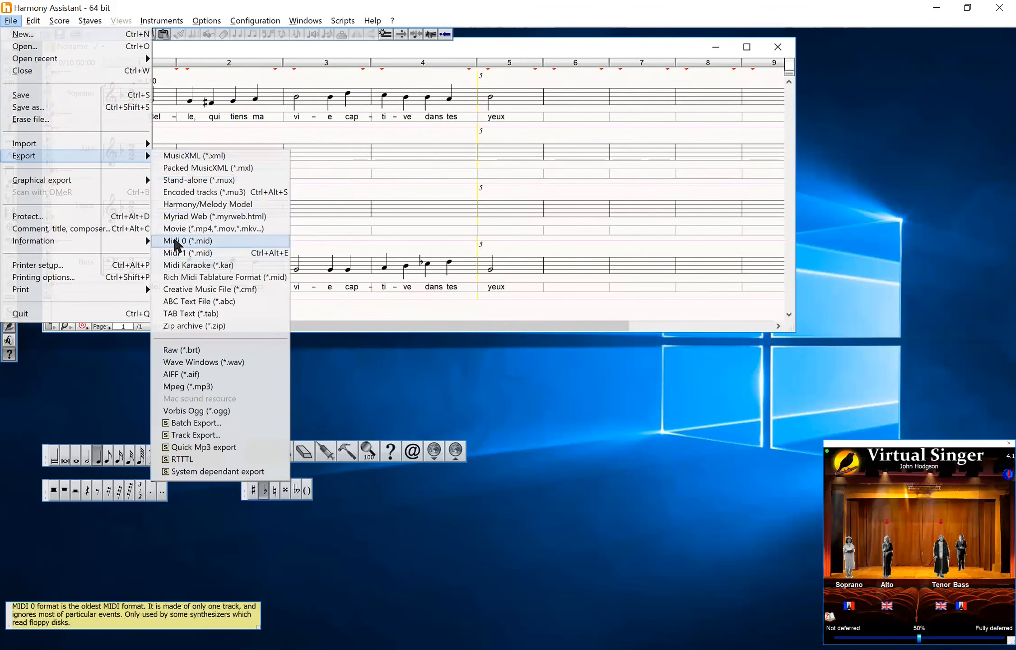
{"action": "left_click", "coordinate": [187, 388]}
{"action": "left_click", "coordinate": [426, 347]}
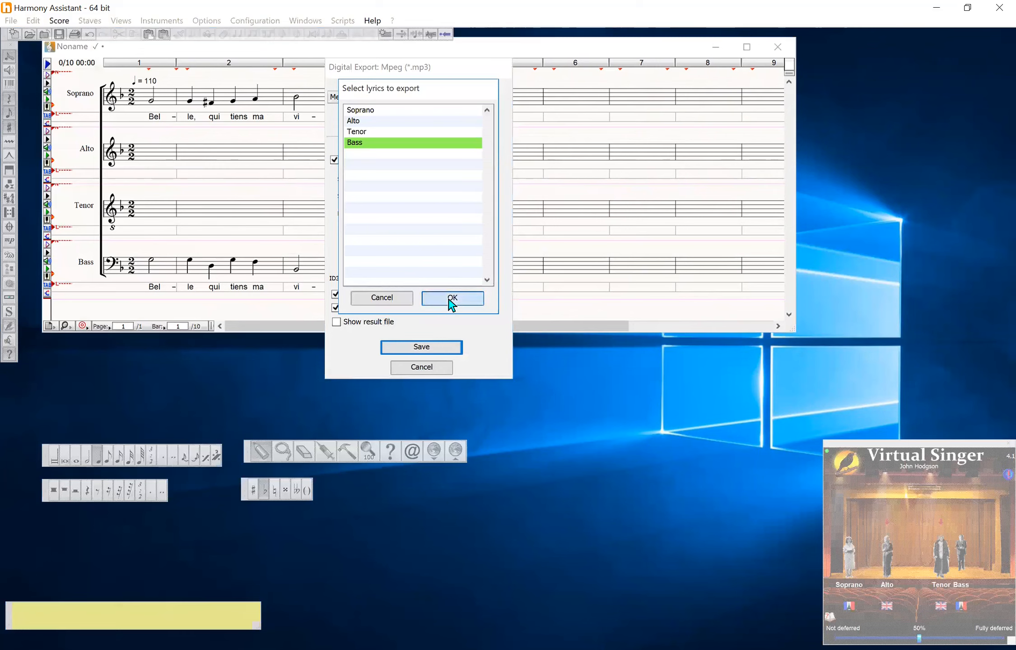
{"action": "left_click", "coordinate": [451, 298]}
{"action": "left_click", "coordinate": [552, 498]}
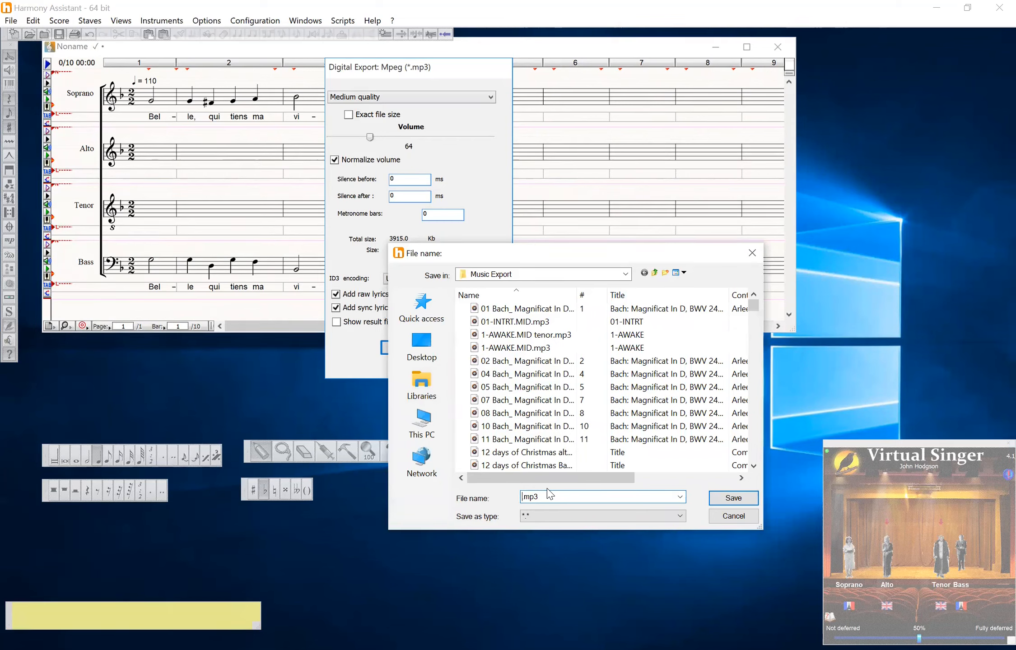
{"action": "key", "text": "Home"}
{"action": "type", "text": "Pavane demo"}
{"action": "key", "text": "Return"}
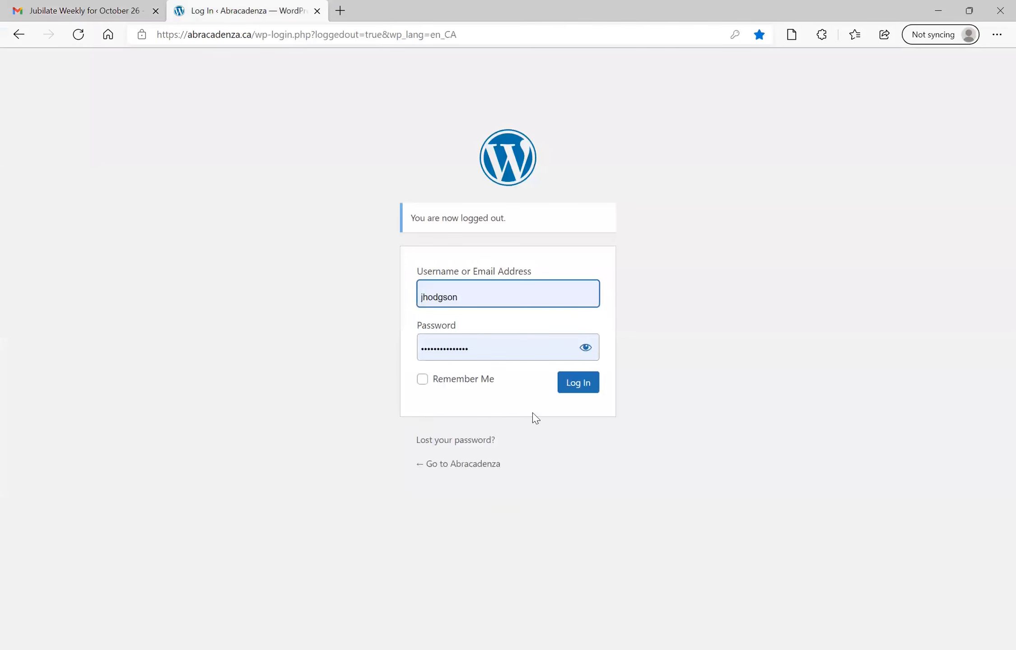
Switch to the browser, log in to the WordPress site and open the Add New Media page
{"action": "left_click", "coordinate": [581, 386]}
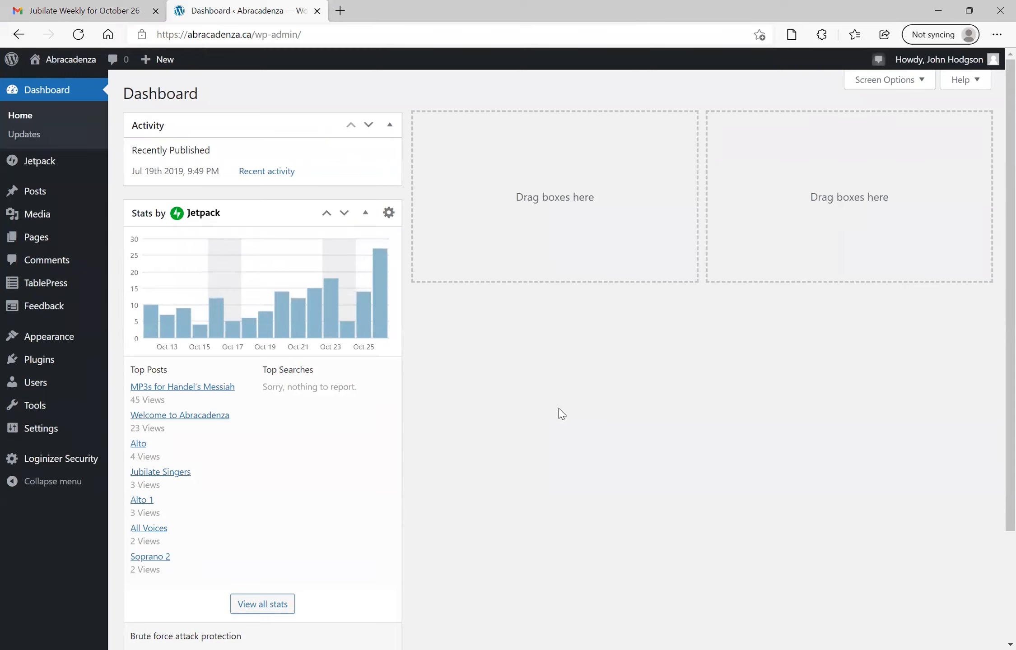
{"action": "mouse_move", "coordinate": [33, 222]}
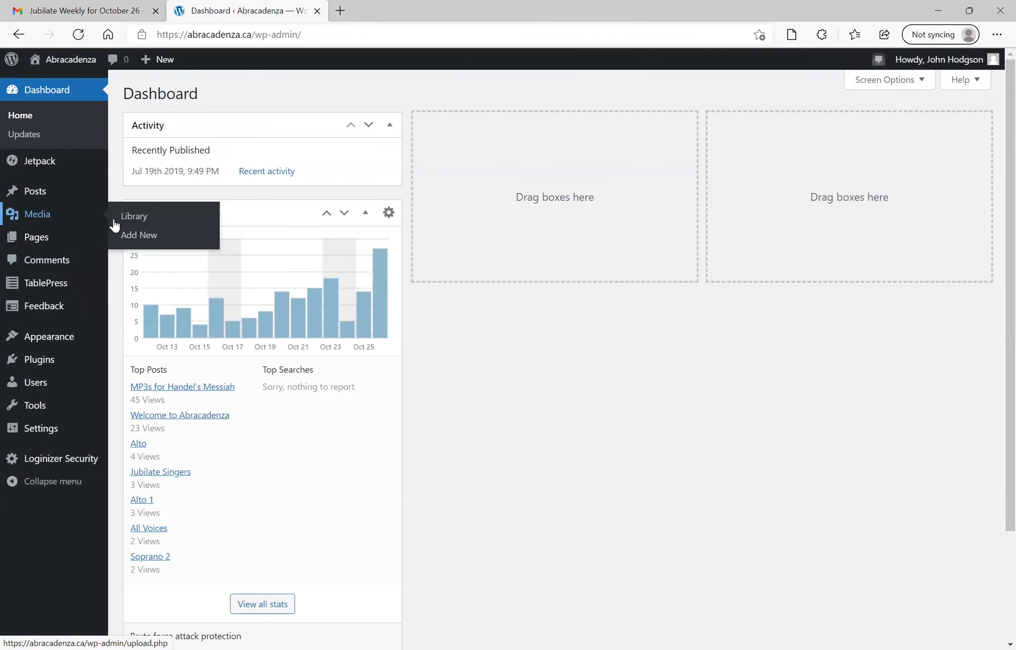
{"action": "left_click", "coordinate": [142, 234]}
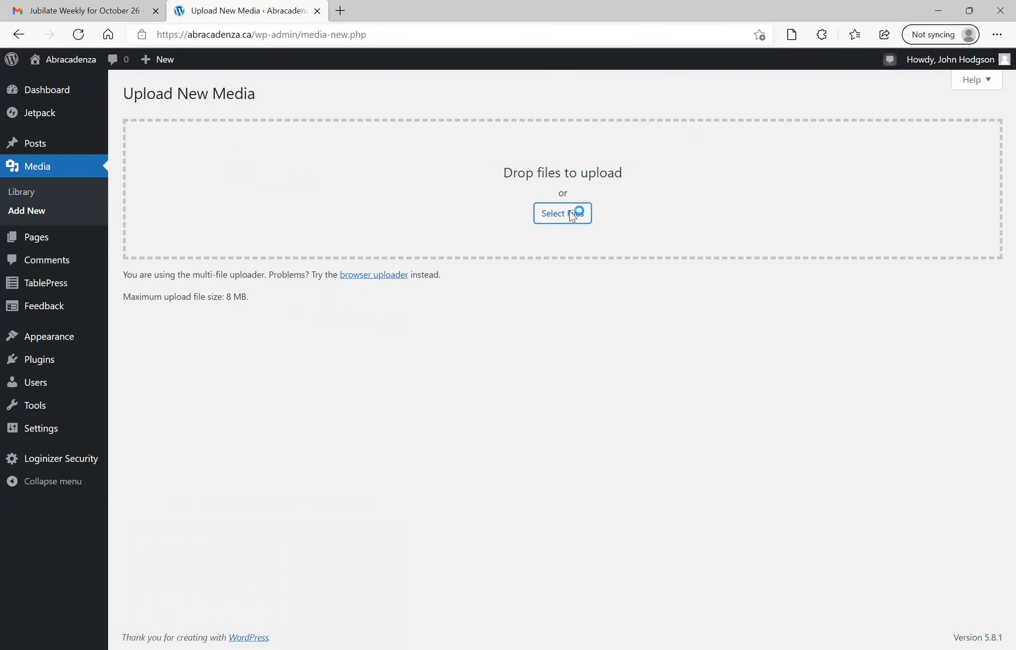
Upload the Pavane-demo MP3 file and copy its URL to the clipboard
{"action": "left_click", "coordinate": [573, 216]}
{"action": "double_click", "coordinate": [162, 101]}
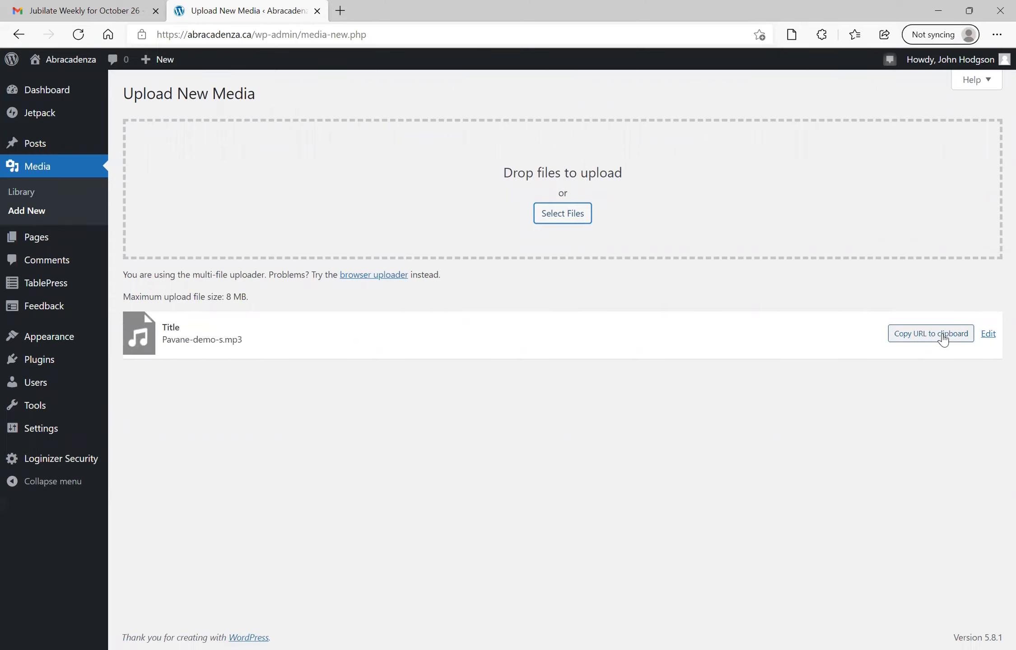
{"action": "left_click", "coordinate": [943, 336]}
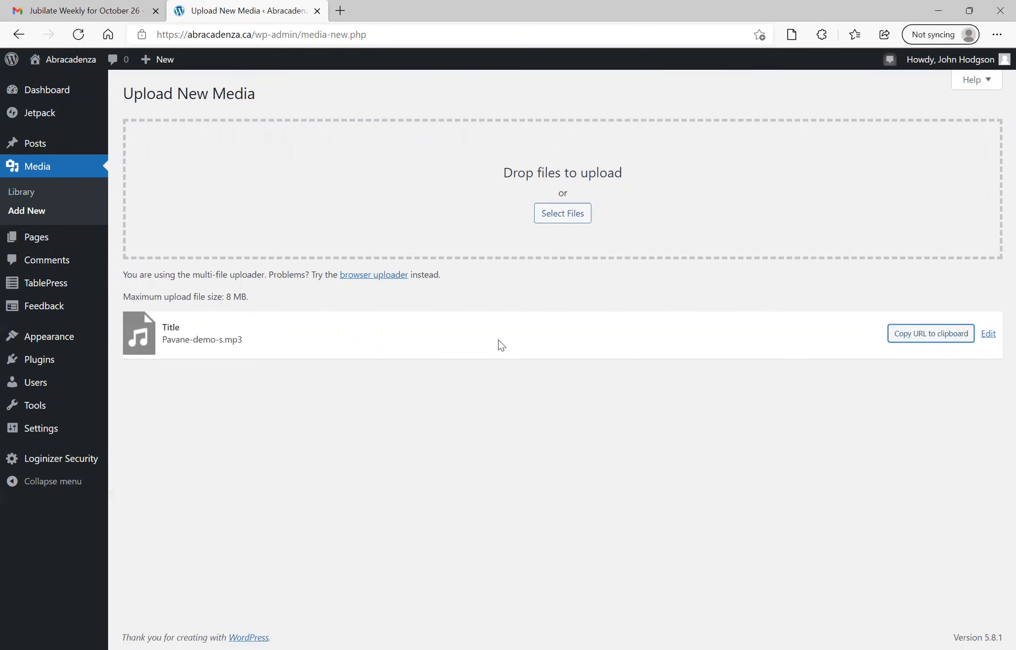
Open the Jubilate Singers Soprano table in TablePress for editing
{"action": "mouse_move", "coordinate": [59, 287]}
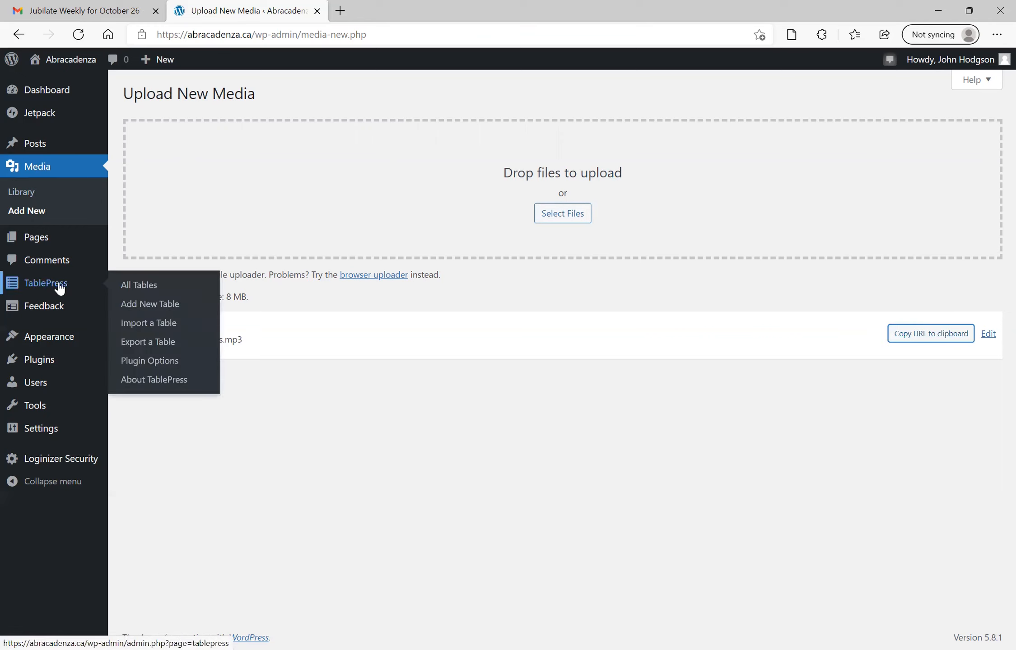
{"action": "left_click", "coordinate": [132, 293]}
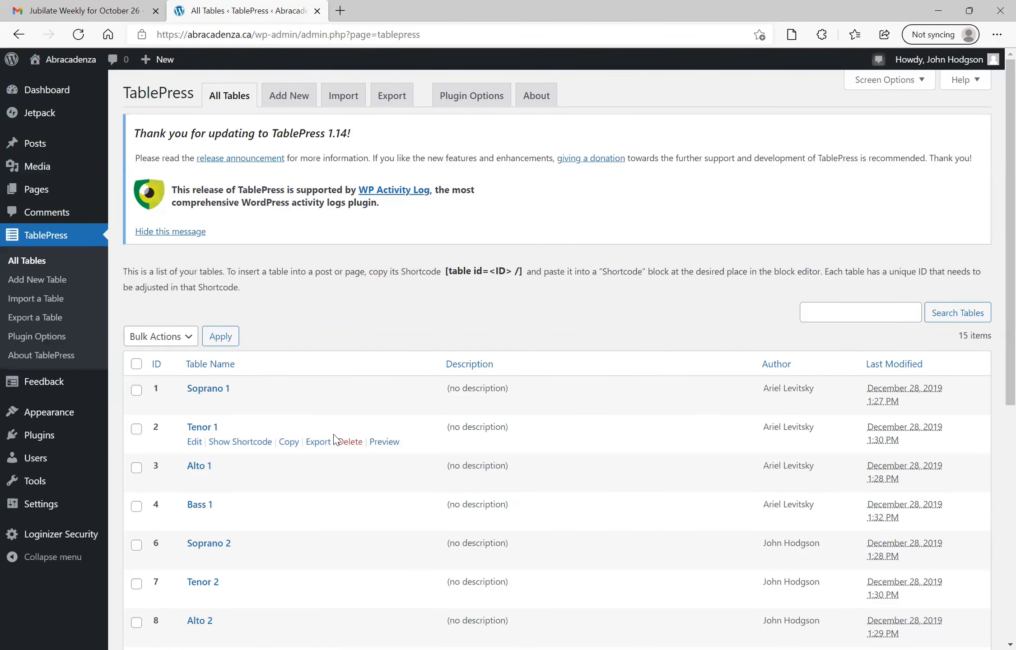
{"action": "scroll", "coordinate": [334, 438], "scroll_direction": "down", "scroll_amount": 6}
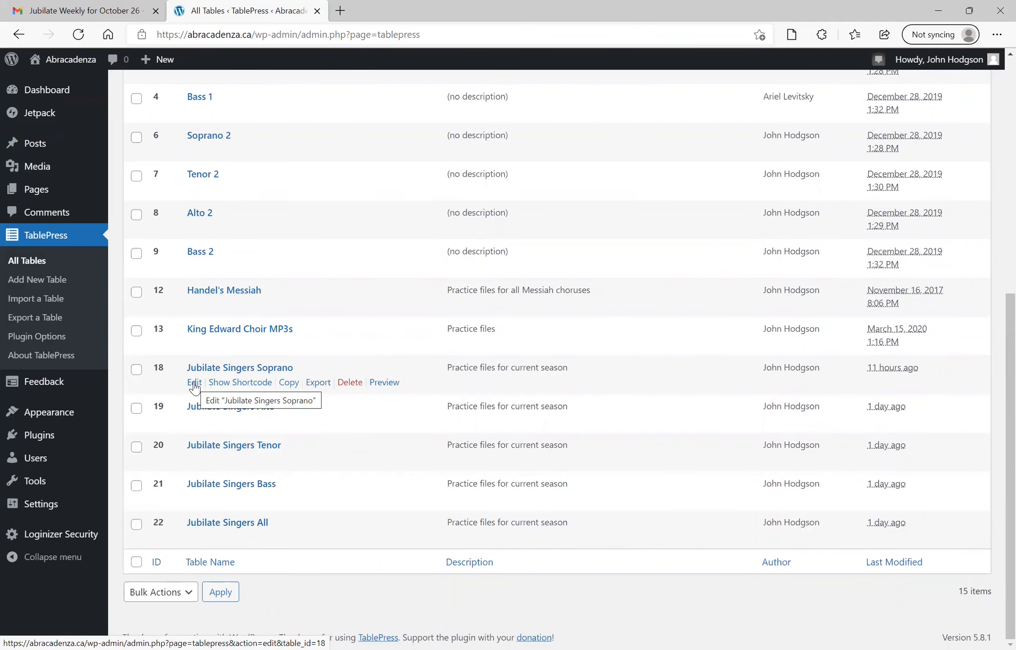
{"action": "left_click", "coordinate": [195, 383]}
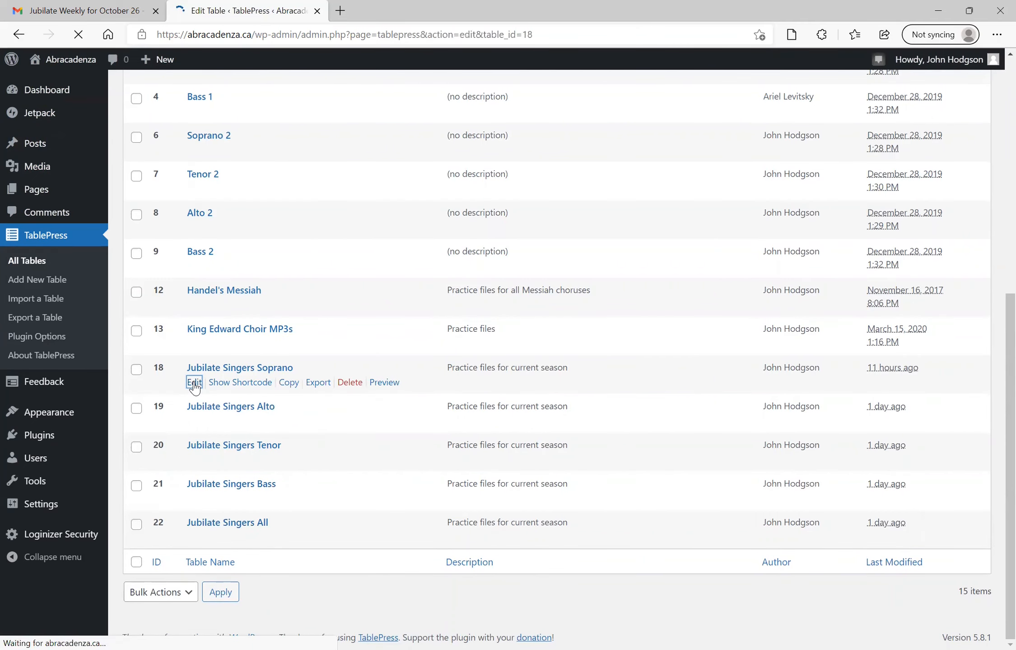
Duplicate the Thoinot Arbeau Pavane row of the table
{"action": "scroll", "coordinate": [319, 351], "scroll_direction": "down", "scroll_amount": 3}
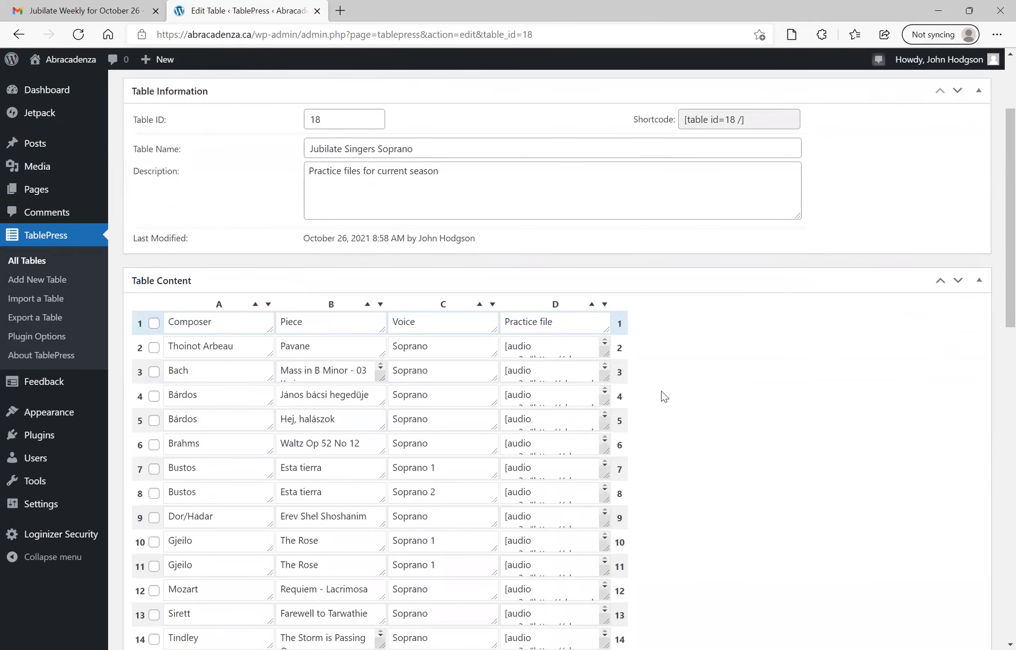
{"action": "scroll", "coordinate": [321, 351], "scroll_direction": "down", "scroll_amount": 3}
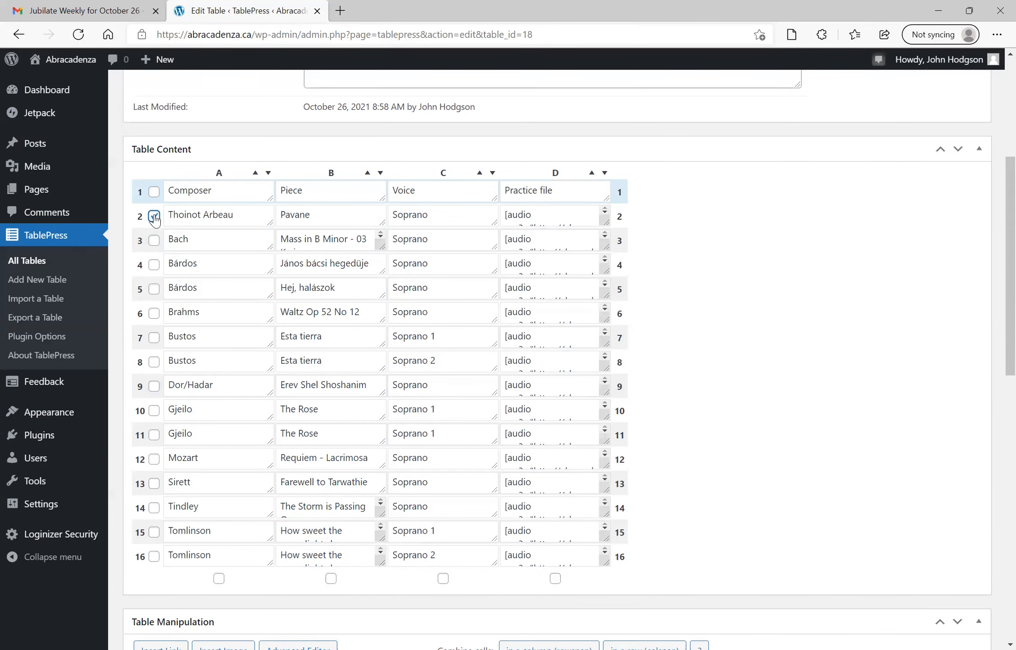
{"action": "scroll", "coordinate": [175, 267], "scroll_direction": "down", "scroll_amount": 2}
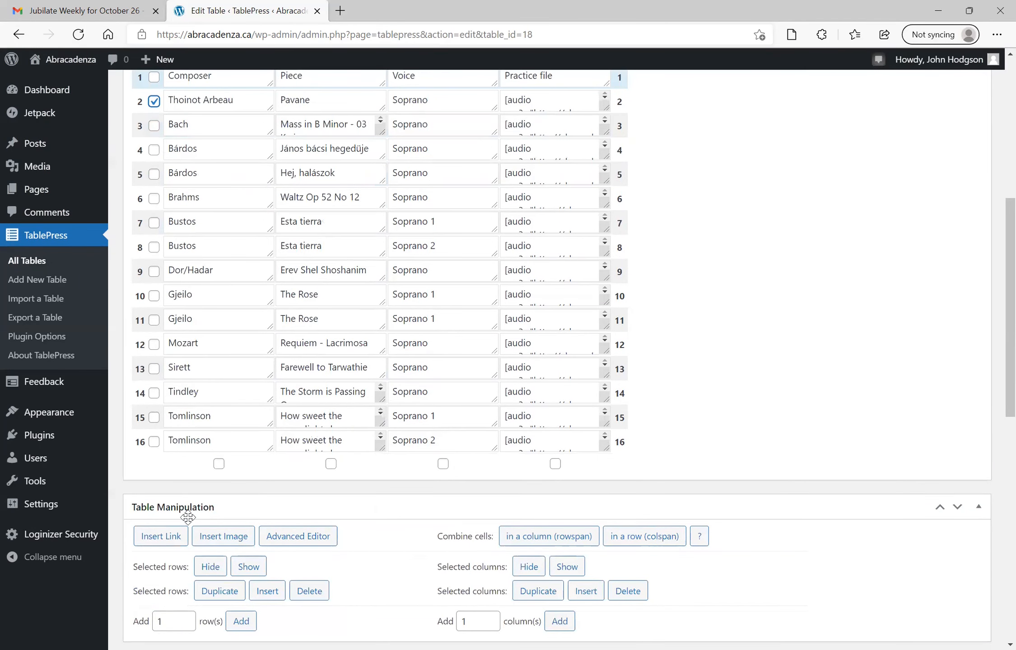
{"action": "left_click", "coordinate": [219, 590]}
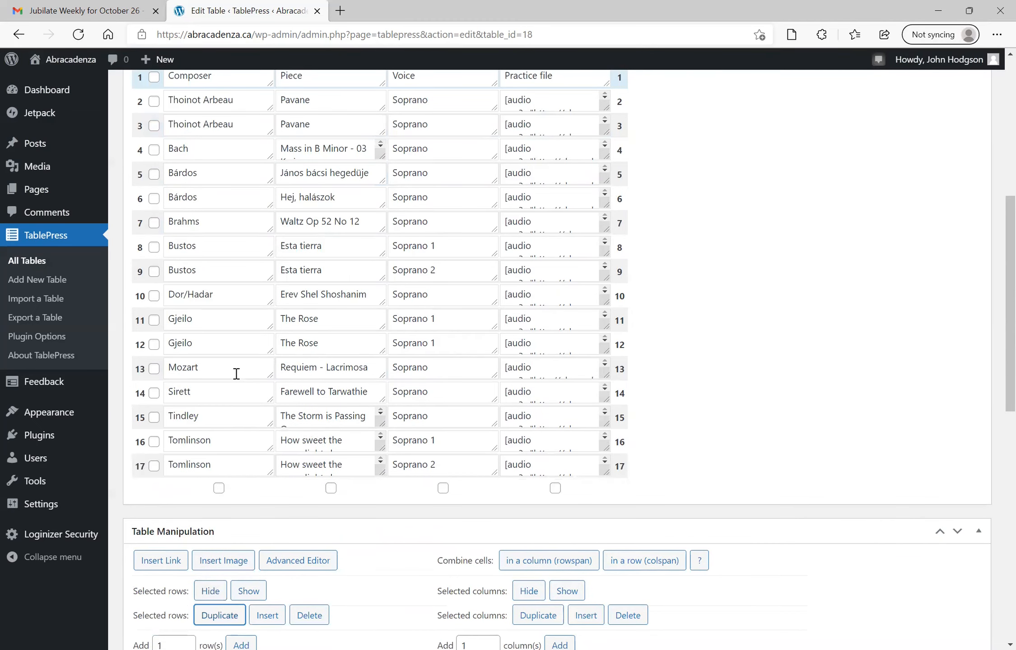
Rename the first Pavane row's piece to Pavane demo and enlarge its Practice file cell
{"action": "scroll", "coordinate": [235, 372], "scroll_direction": "up", "scroll_amount": 1}
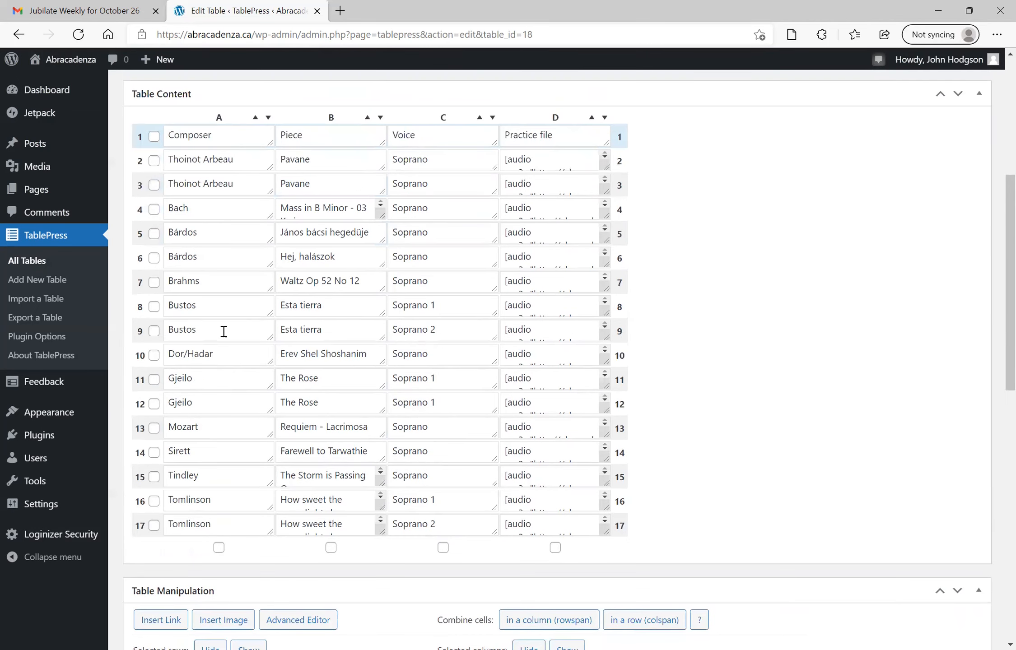
{"action": "left_click", "coordinate": [334, 158]}
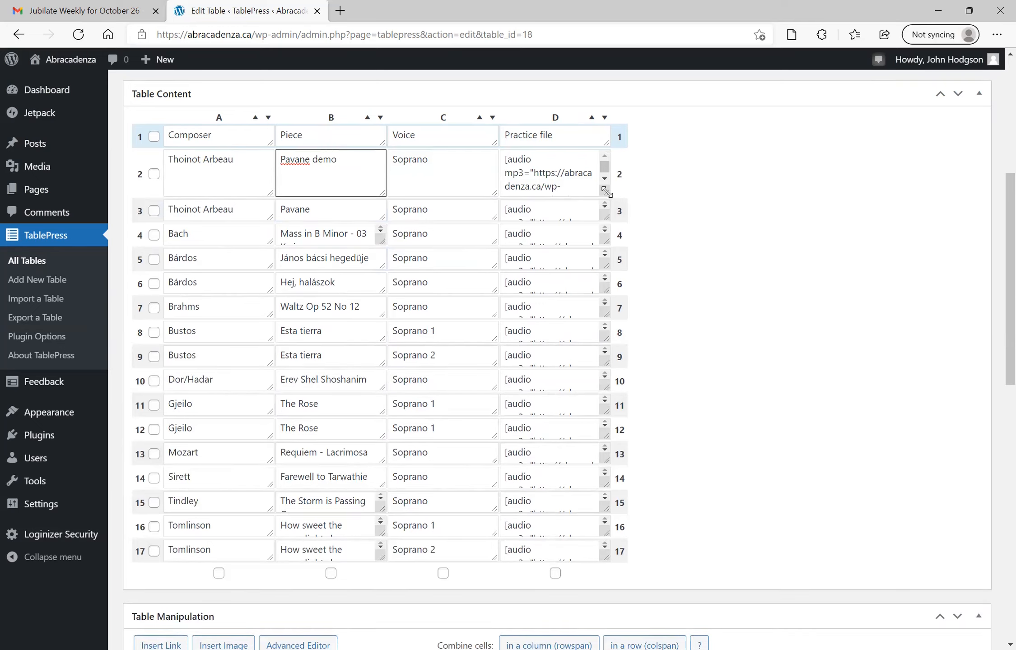
{"action": "left_click_drag", "start_coordinate": [607, 192], "coordinate": [704, 234]}
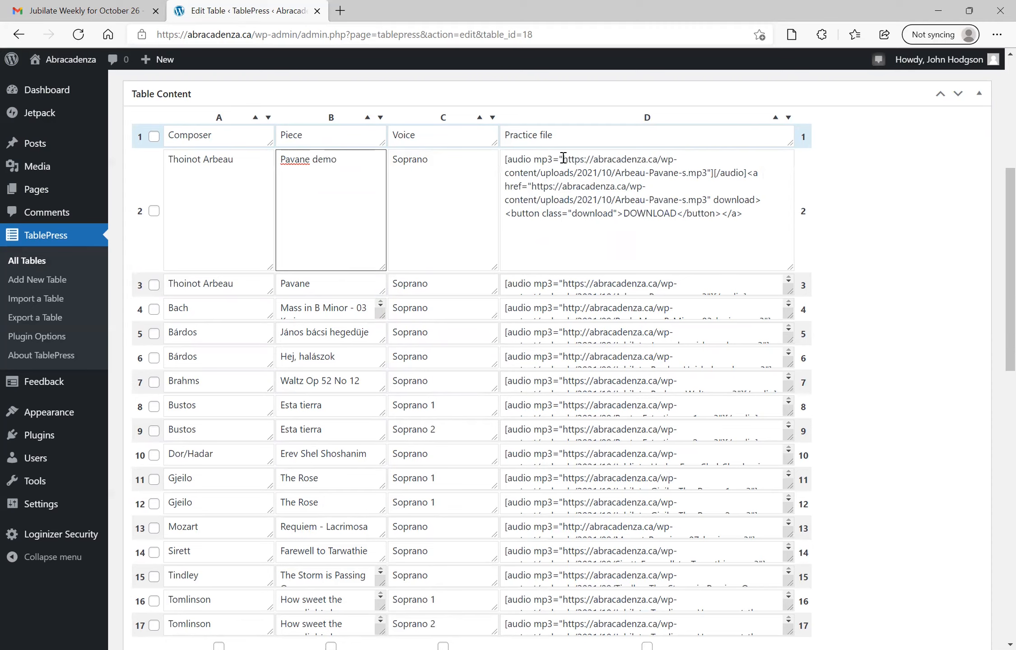
Replace both MP3 links in that row's Practice file cell with the copied Pavane-demo-s.mp3 URL
{"action": "left_click", "coordinate": [564, 158]}
{"action": "left_click_drag", "start_coordinate": [563, 158], "coordinate": [706, 173]}
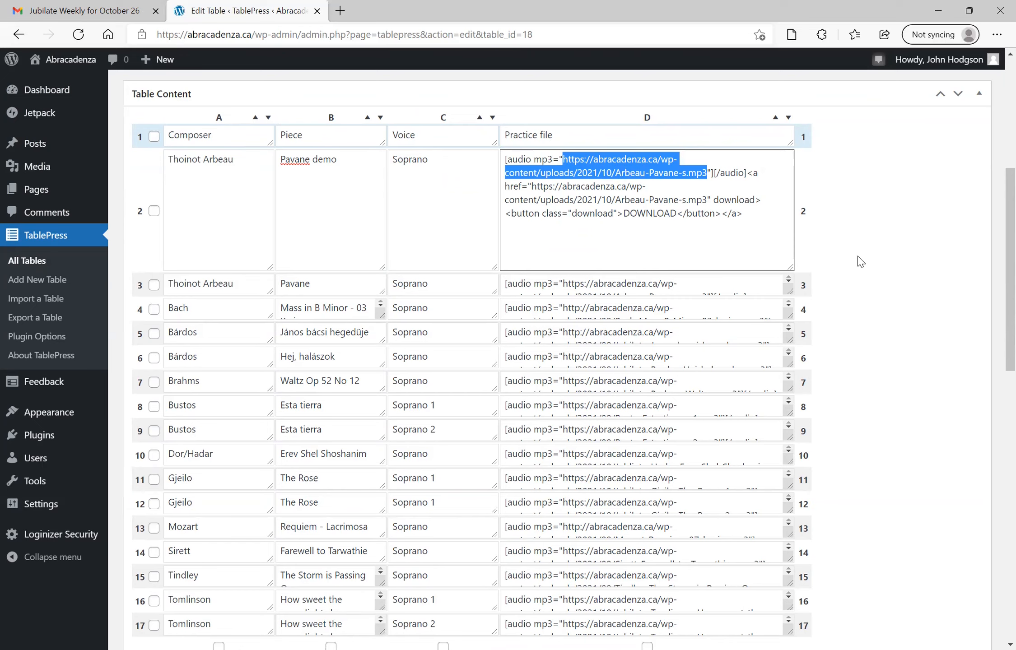
{"action": "type", "text": "https://abracadenza.ca/wp-content/uploads/2021/10/Pavane-demo-s.mp3"}
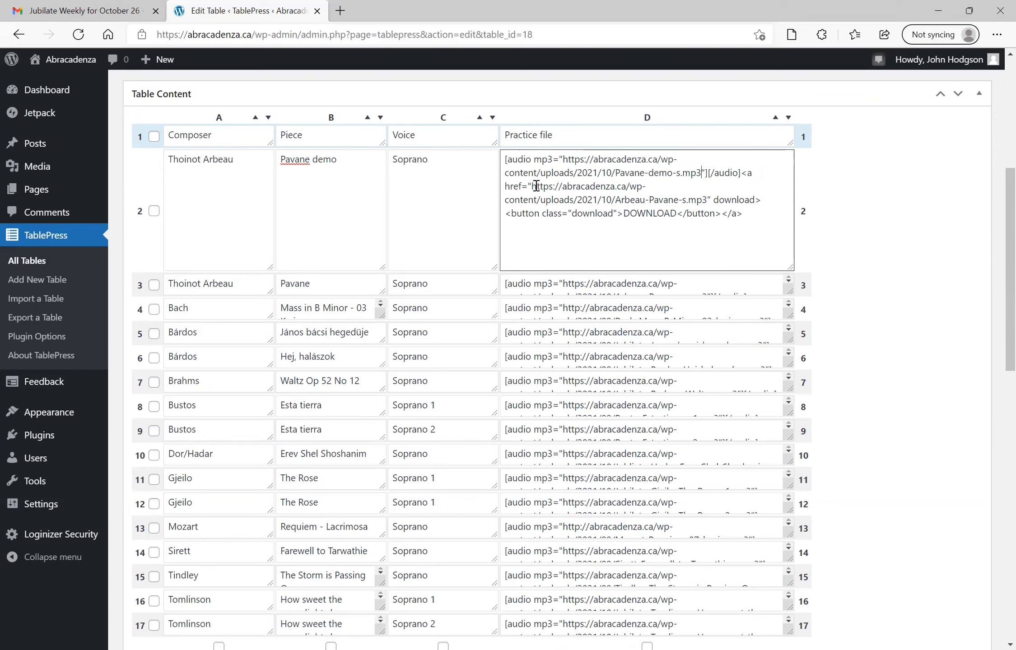
{"action": "left_click_drag", "start_coordinate": [531, 186], "coordinate": [708, 199]}
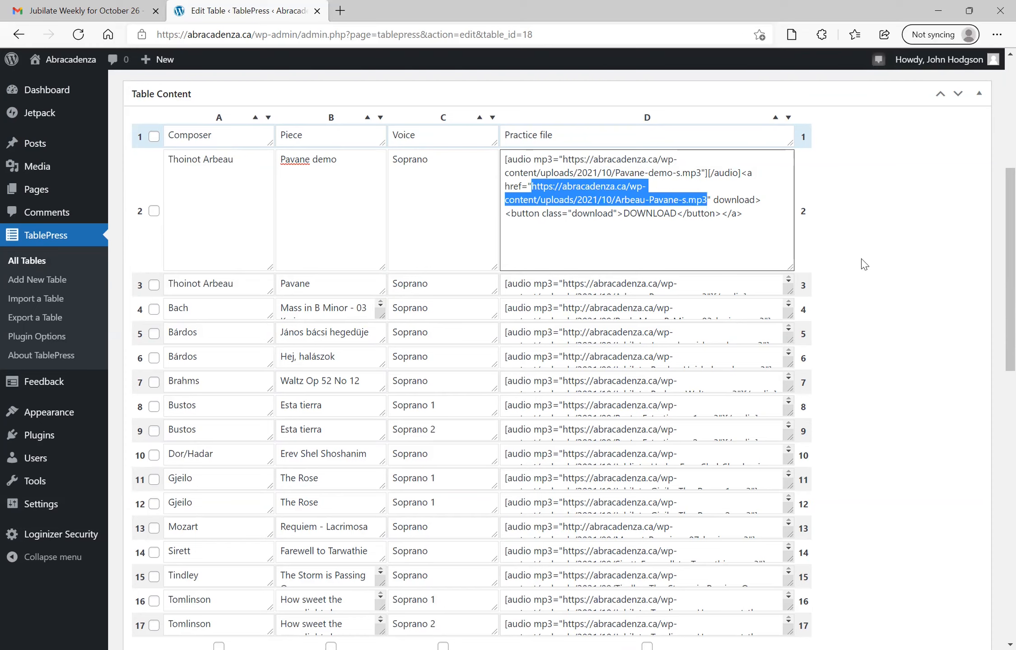
{"action": "type", "text": "https://abracadenza.ca/wp-content/uploads/2021/10/Pavane-demo-s.mp3"}
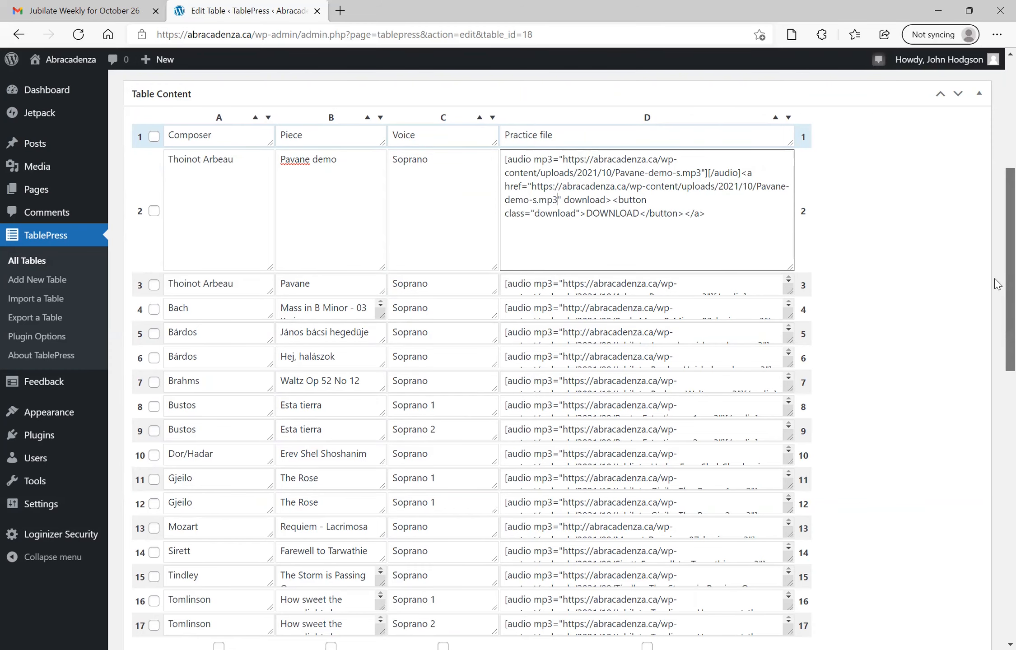
Save the table changes
{"action": "scroll", "coordinate": [998, 283], "scroll_direction": "up", "scroll_amount": 5}
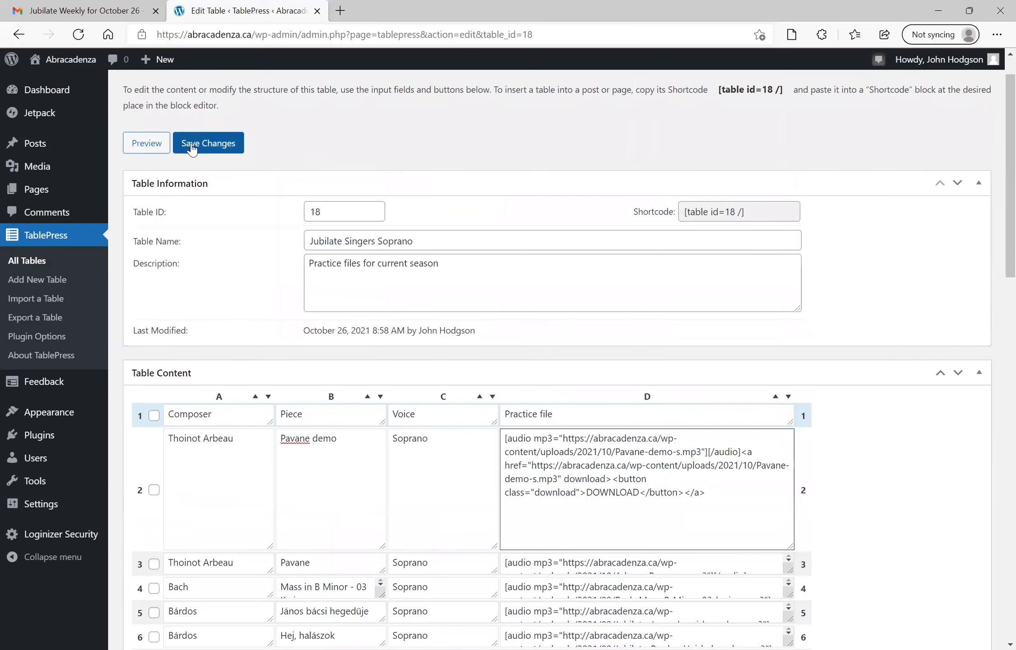
{"action": "left_click", "coordinate": [192, 149]}
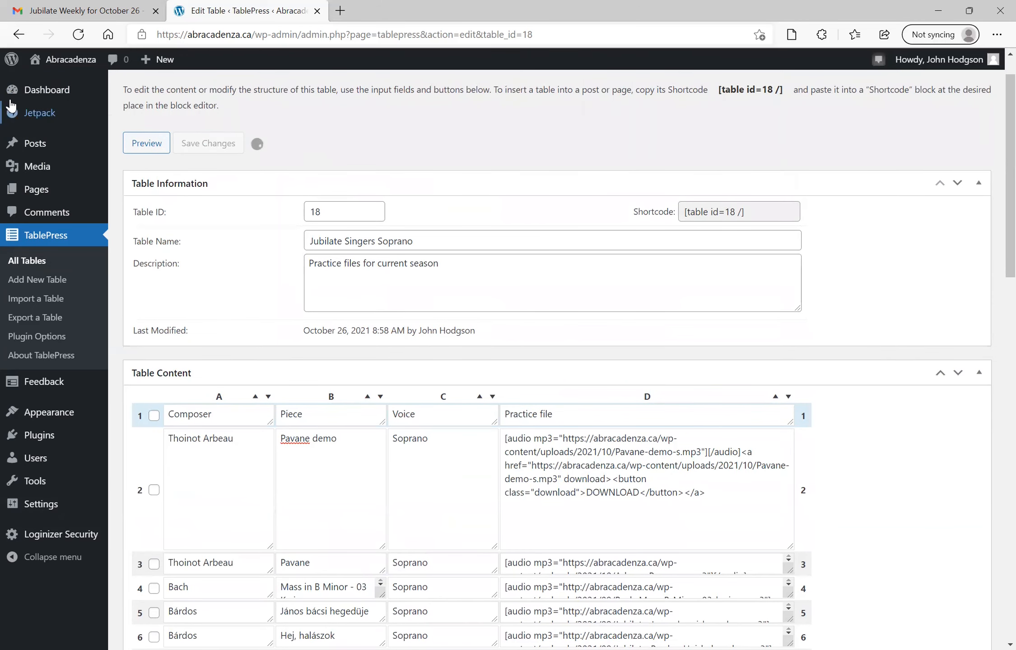
Open the site's Jubilate Singers Soprano page from the public website
{"action": "left_click", "coordinate": [49, 82]}
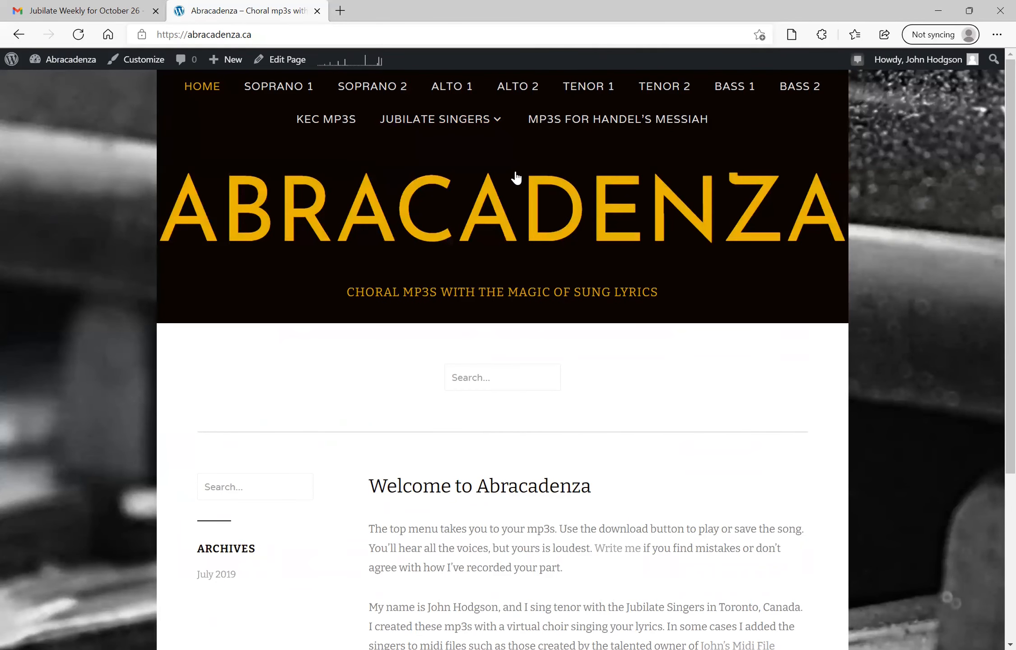
{"action": "mouse_move", "coordinate": [447, 125]}
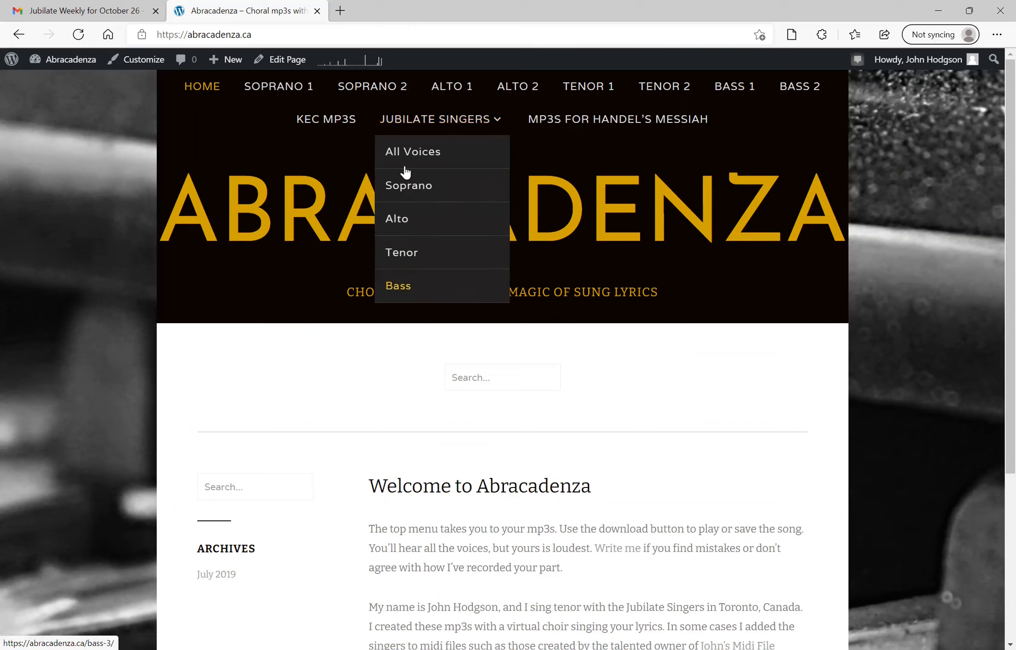
{"action": "left_click", "coordinate": [406, 190]}
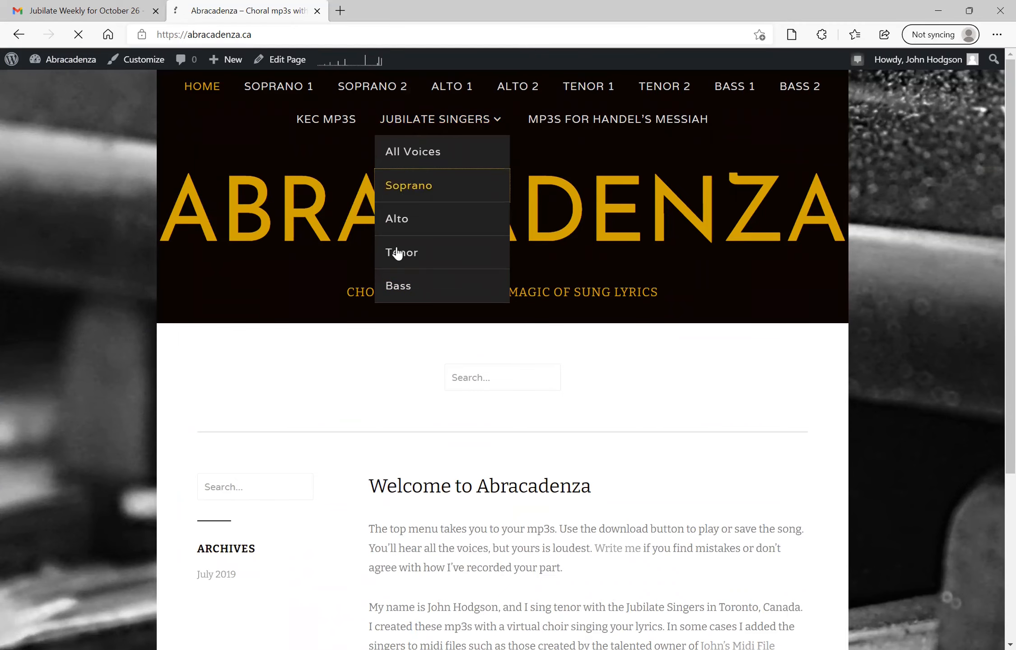
{"action": "scroll", "coordinate": [395, 292], "scroll_direction": "down", "scroll_amount": 4}
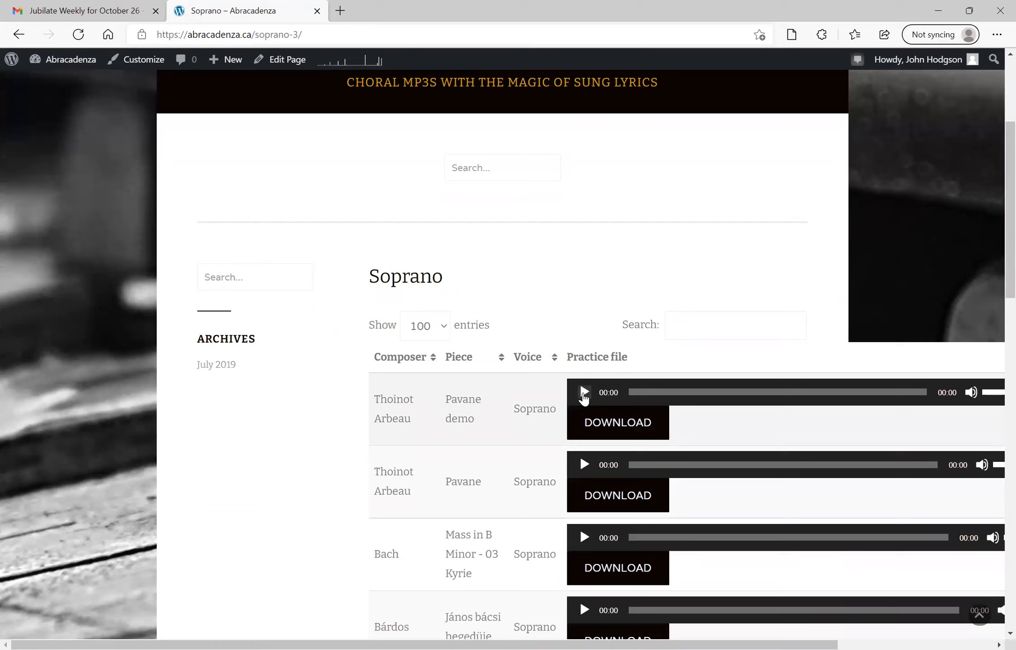
Play the Pavane demo practice file, pause it, and play the original Pavane file for comparison
{"action": "left_click", "coordinate": [583, 393]}
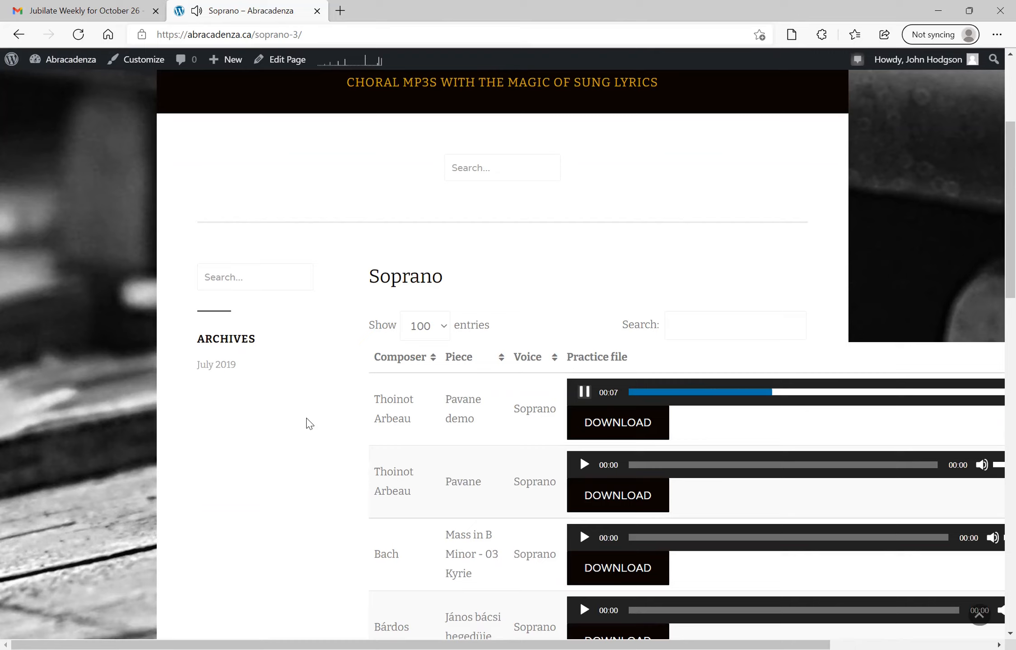
{"action": "left_click", "coordinate": [589, 392]}
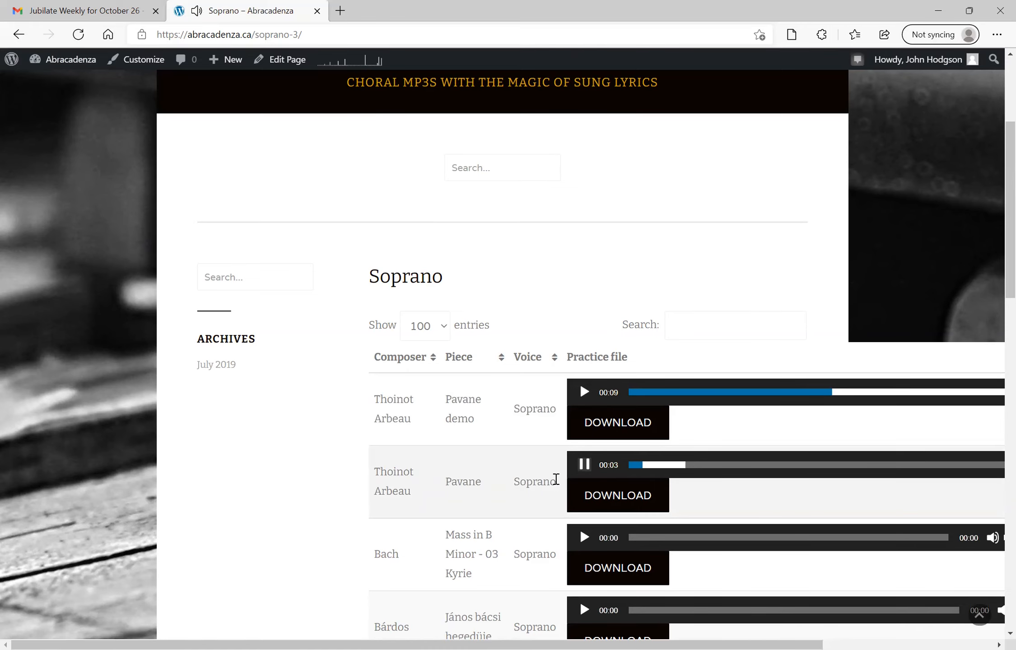
{"action": "left_click", "coordinate": [584, 465]}
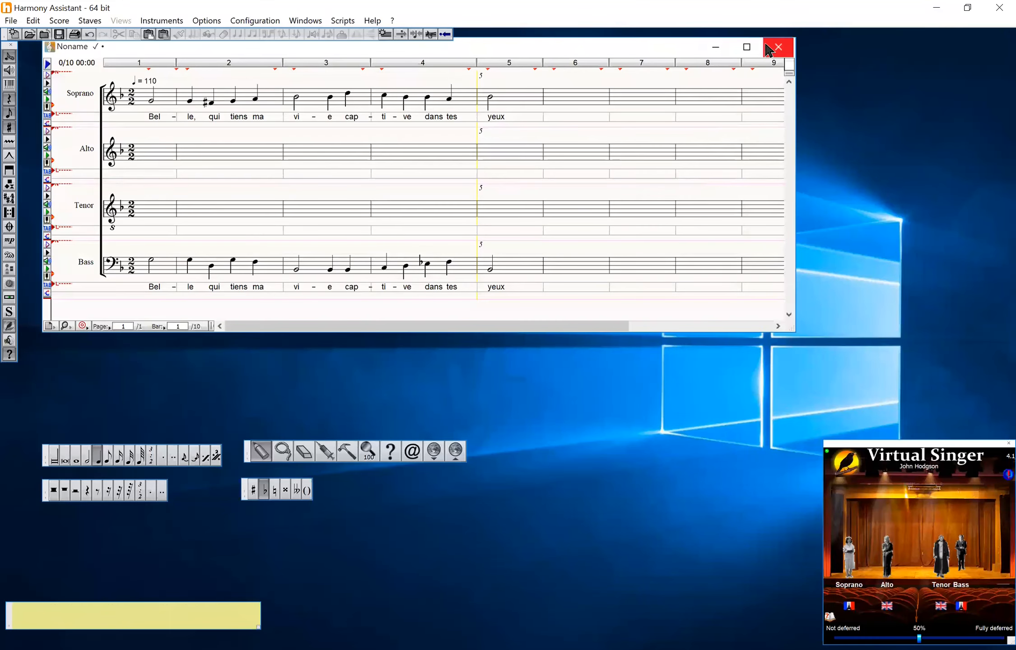
Close the current score without saving and import the 03-kyrie.mid MIDI file from Documents
{"action": "left_click", "coordinate": [778, 46]}
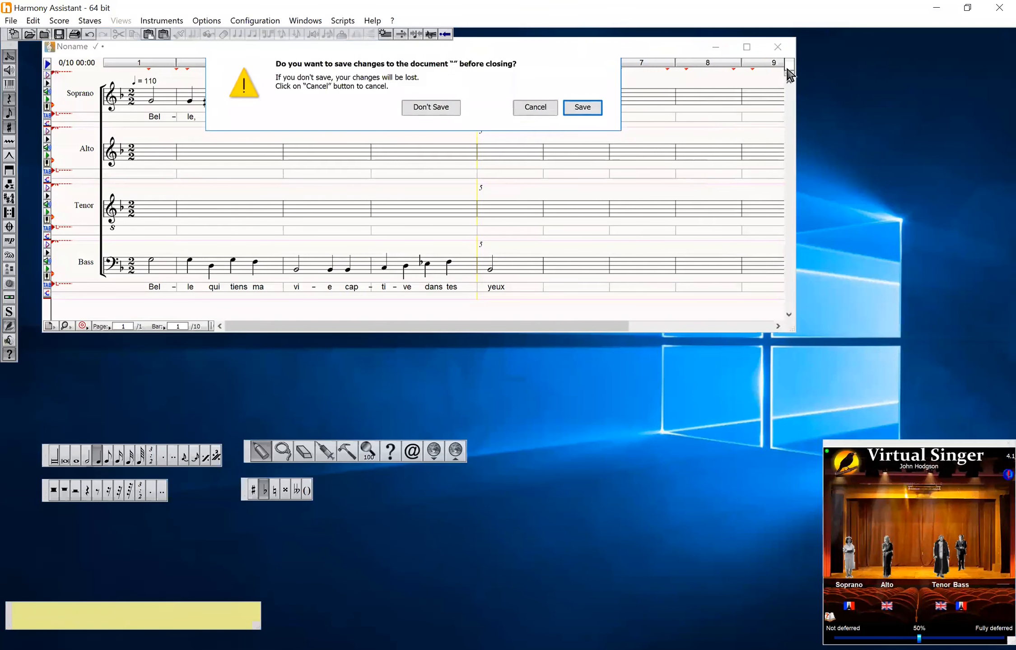
{"action": "left_click", "coordinate": [429, 111]}
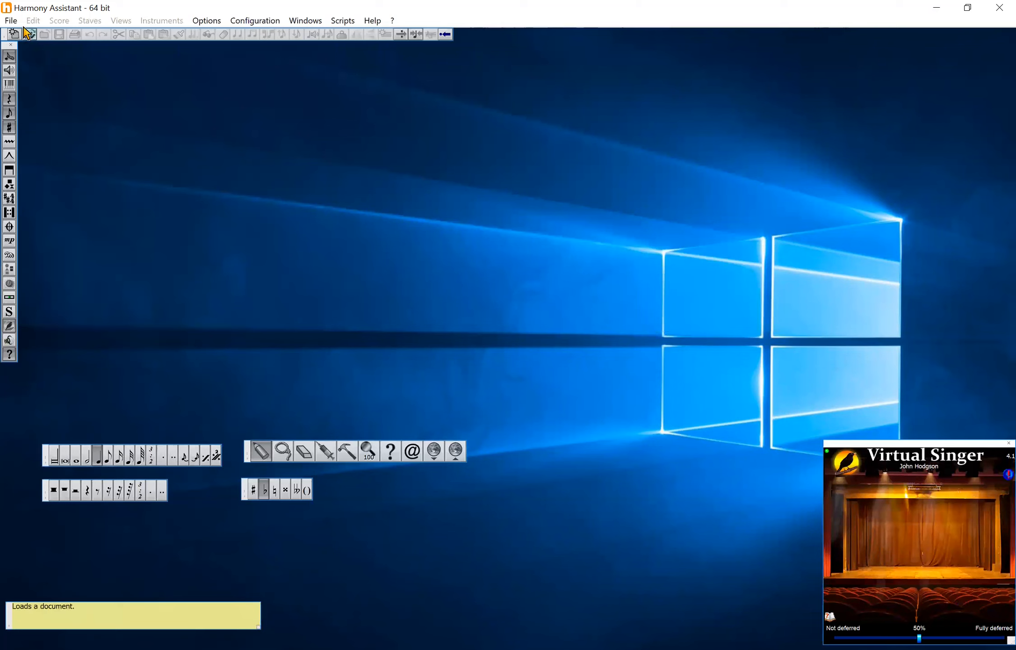
{"action": "left_click", "coordinate": [10, 21]}
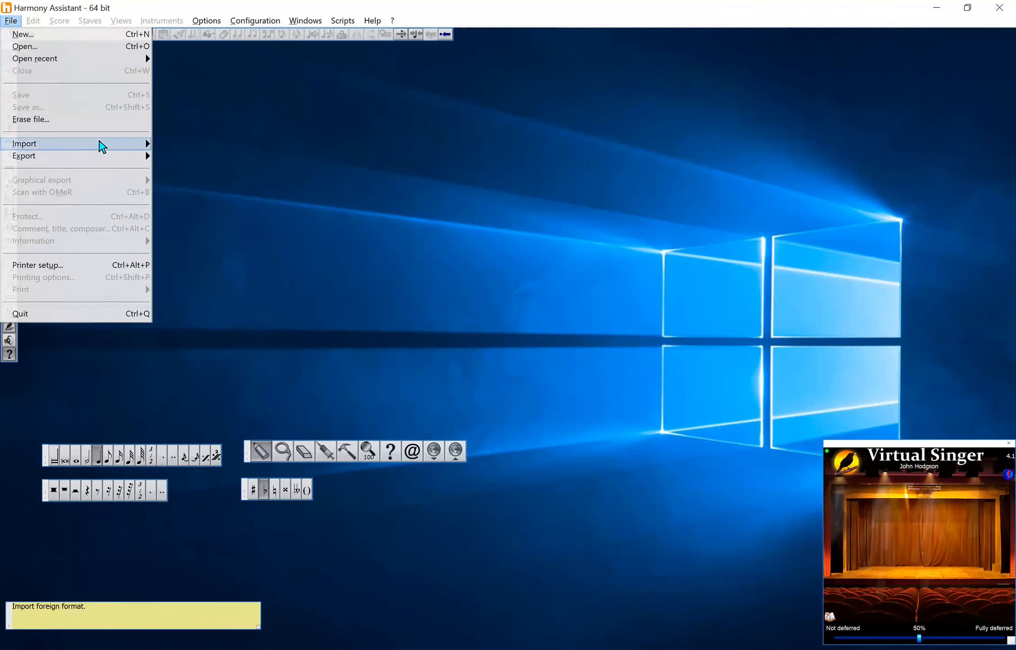
{"action": "mouse_move", "coordinate": [140, 145]}
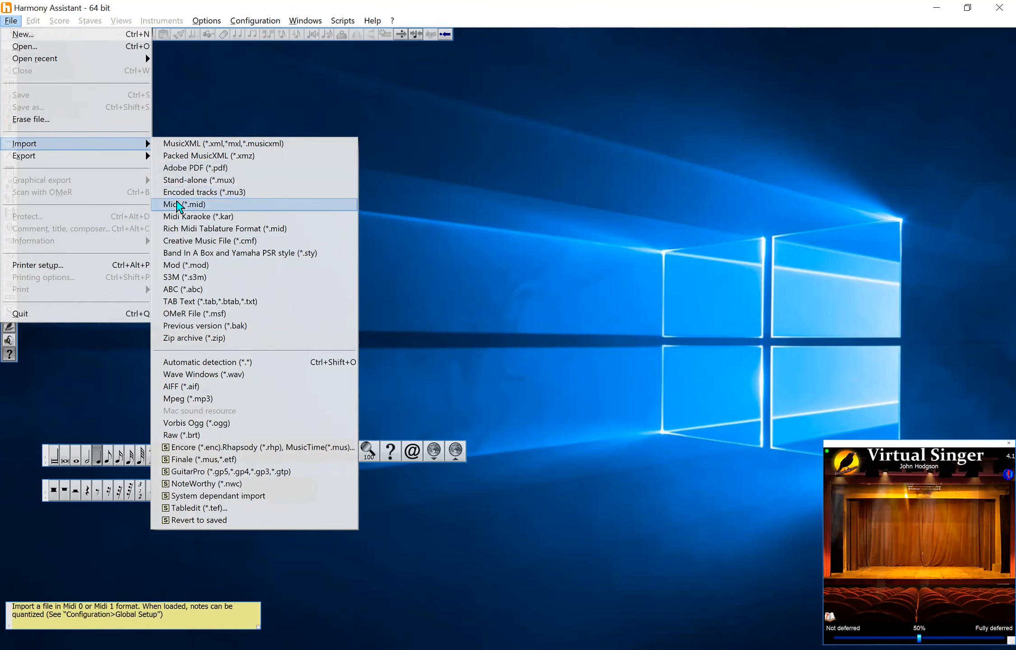
{"action": "left_click", "coordinate": [176, 204]}
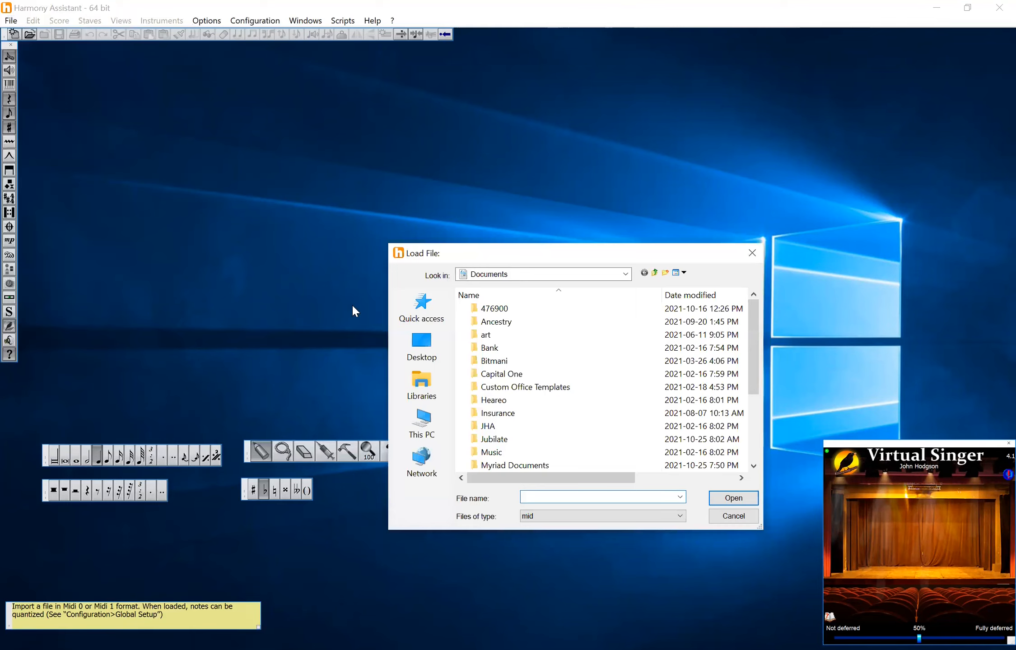
{"action": "left_click", "coordinate": [511, 426]}
{"action": "double_click", "coordinate": [515, 431]}
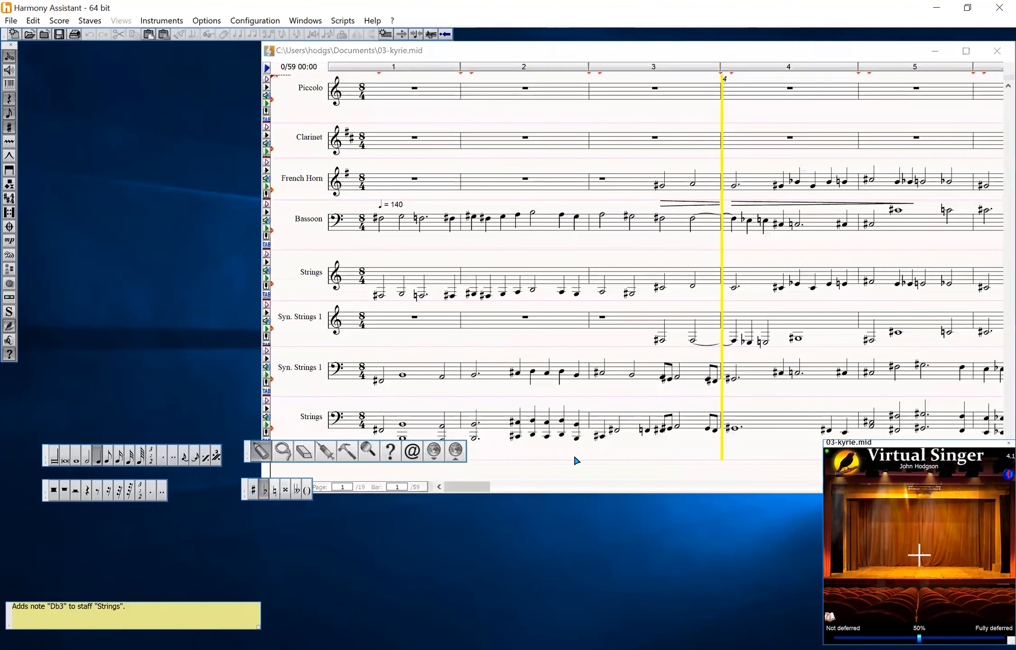
Reposition and enlarge the score window and briefly play back the imported score
{"action": "left_click_drag", "start_coordinate": [668, 50], "coordinate": [423, 58]}
{"action": "left_click_drag", "start_coordinate": [769, 500], "coordinate": [970, 402]}
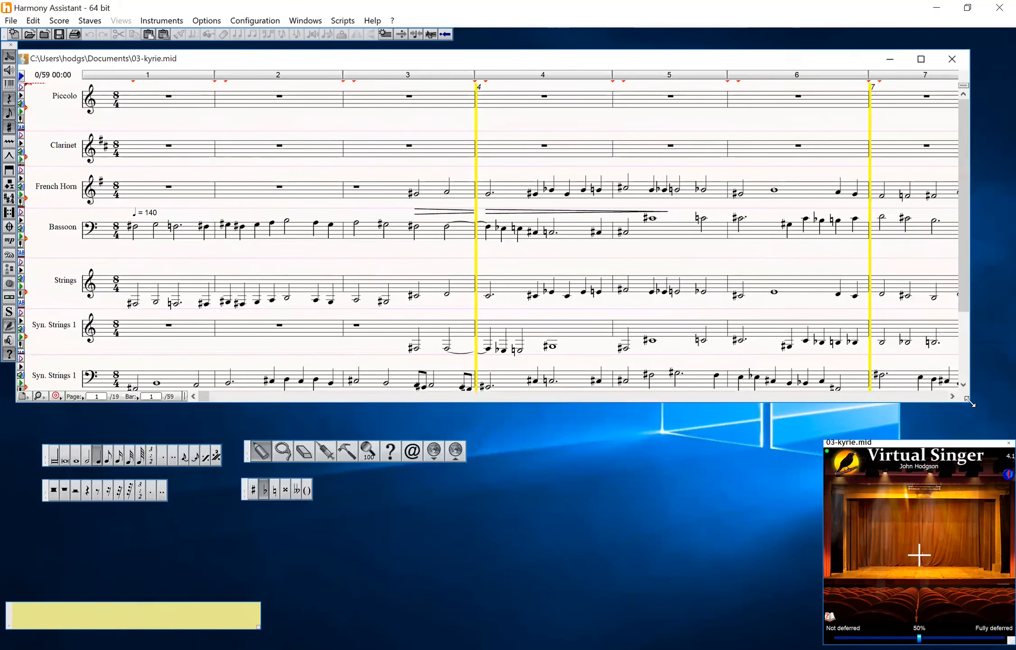
{"action": "key", "text": "space"}
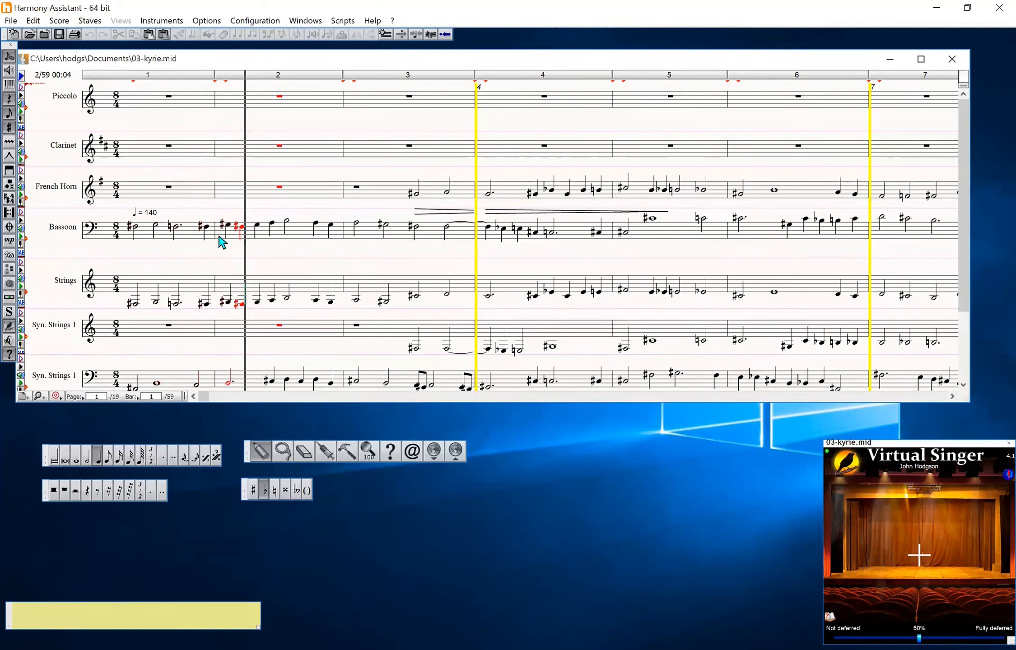
{"action": "key", "text": "space"}
Add a Bass (Lyrics) voice staff below the Bassoon staff in the orchestra
{"action": "left_click", "coordinate": [90, 21]}
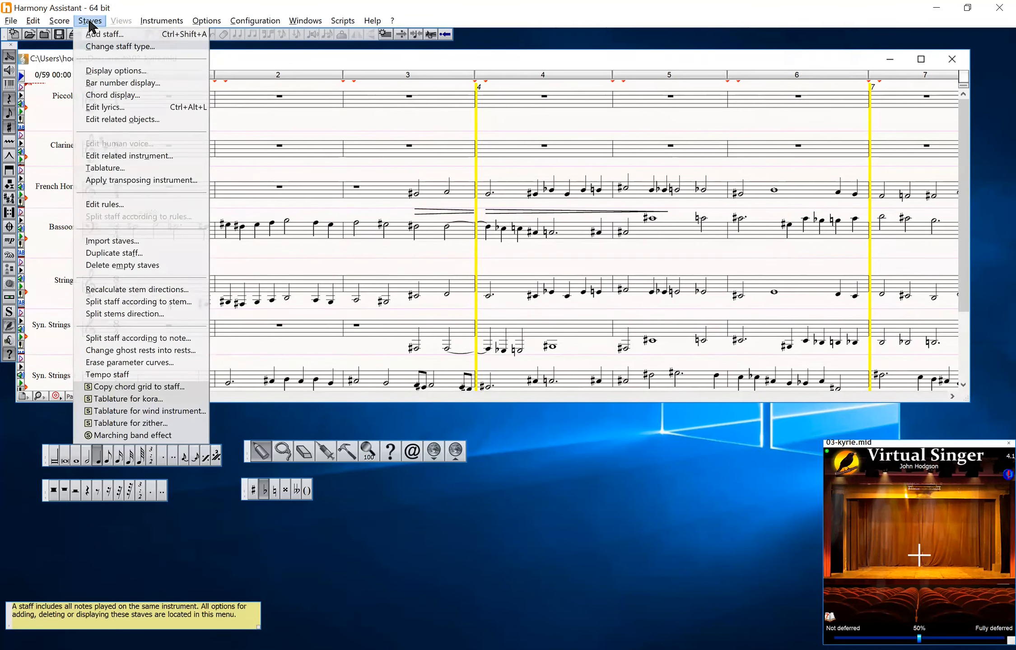
{"action": "left_click", "coordinate": [104, 35]}
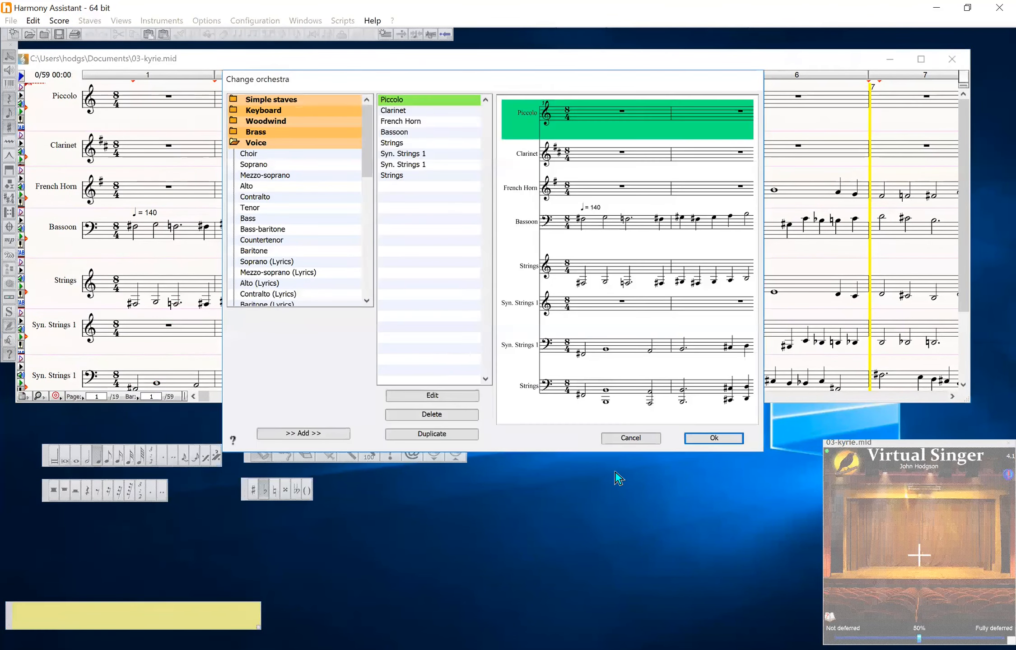
{"action": "left_click", "coordinate": [401, 132]}
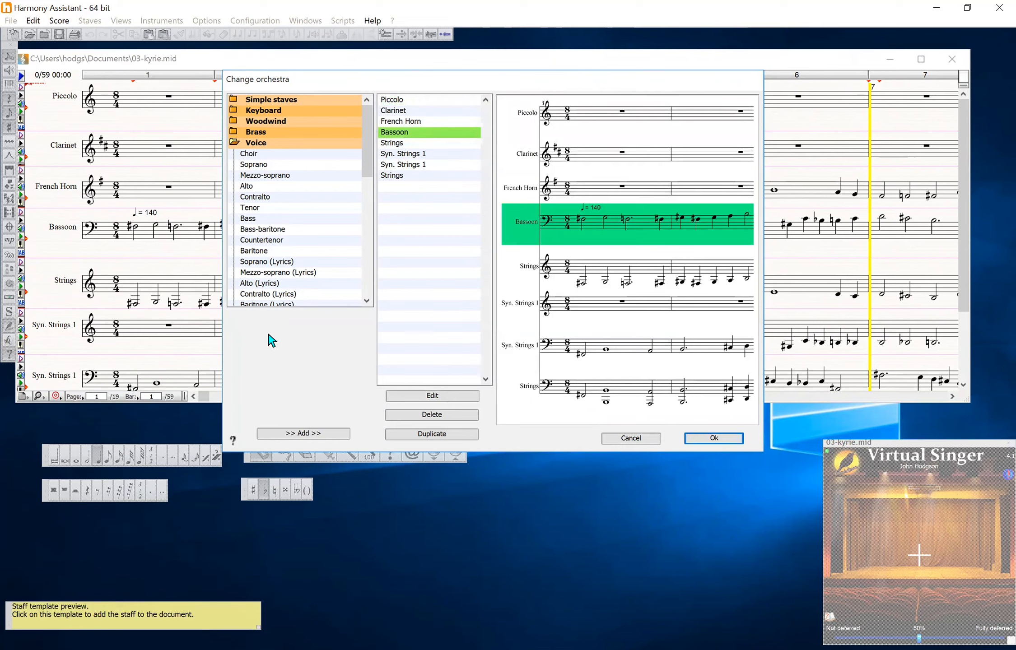
{"action": "left_click_drag", "start_coordinate": [367, 169], "coordinate": [369, 189]}
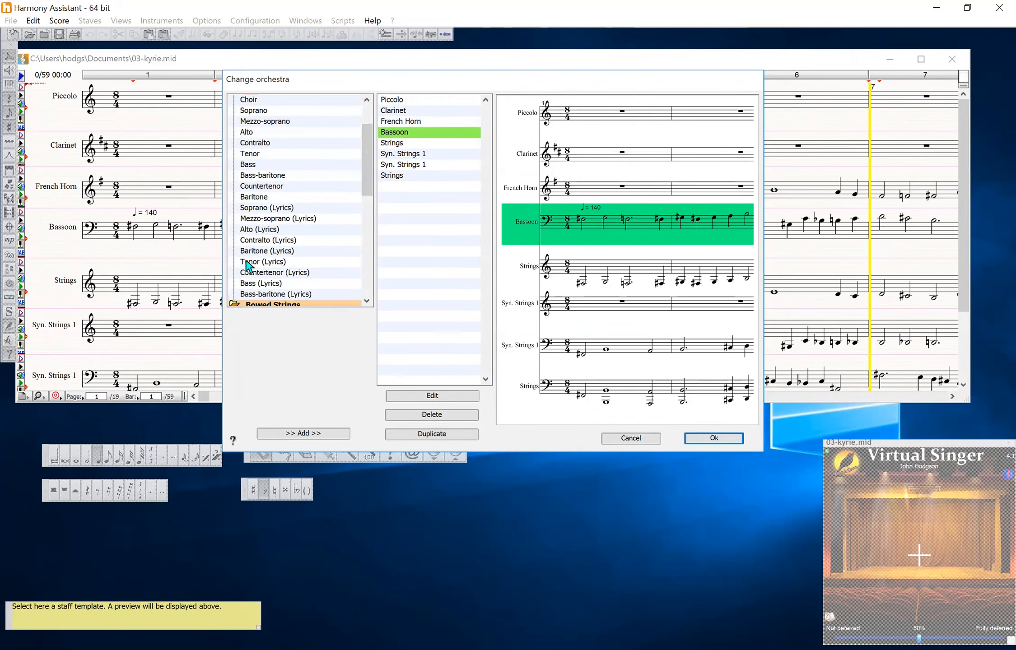
{"action": "left_click", "coordinate": [249, 283]}
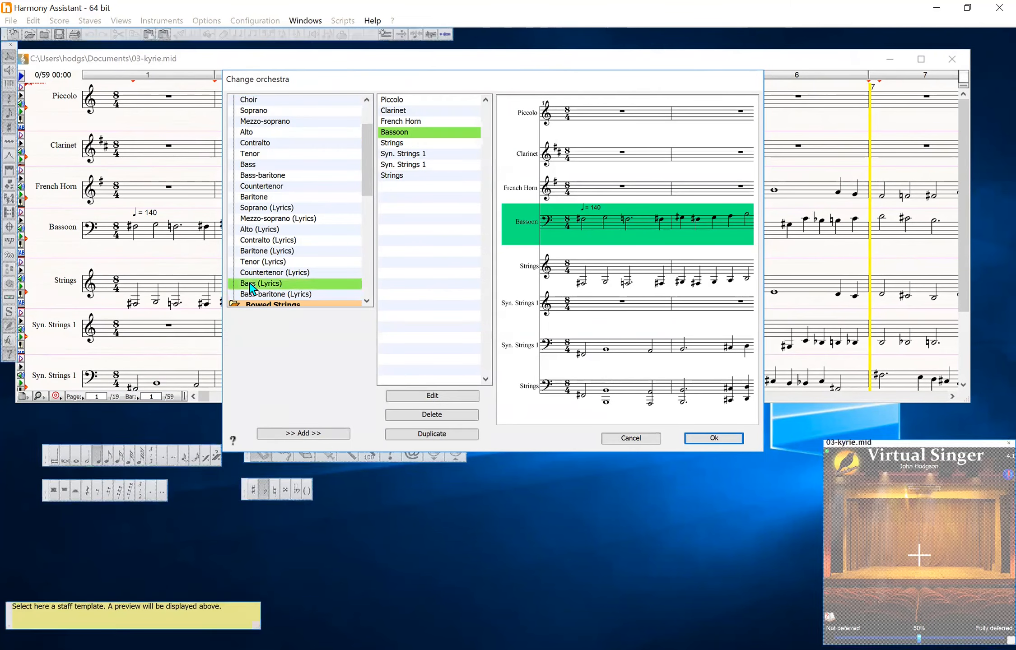
{"action": "left_click", "coordinate": [293, 434]}
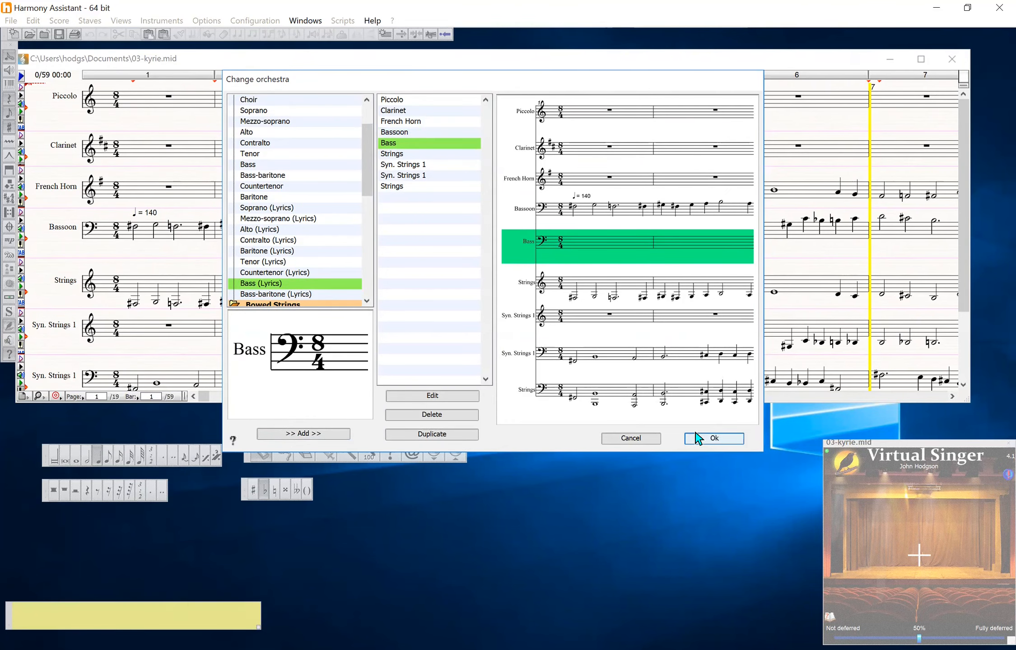
{"action": "left_click", "coordinate": [713, 438]}
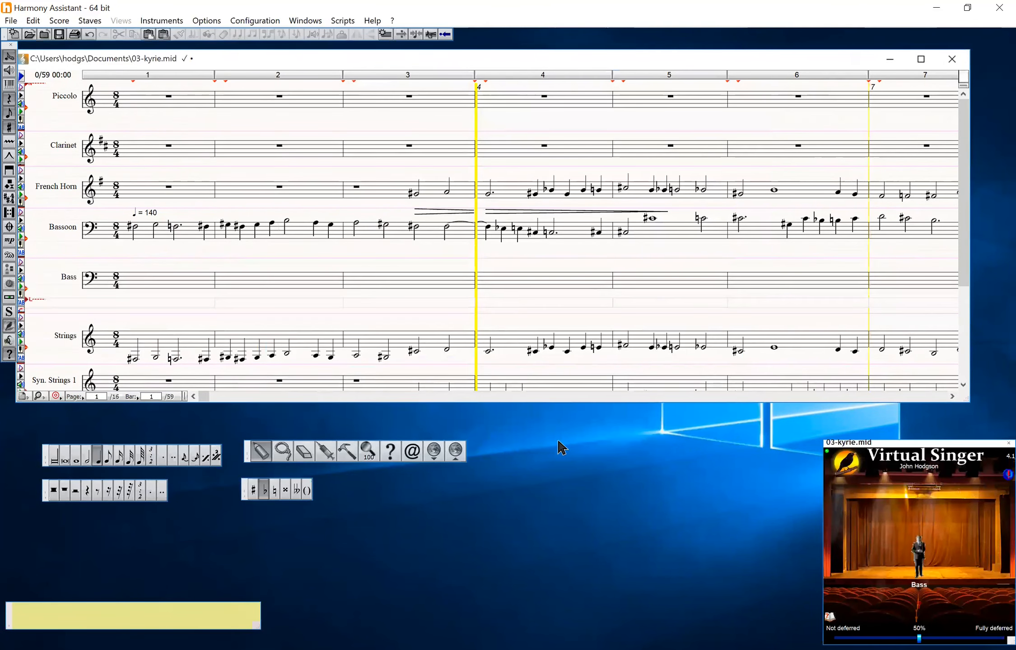
Copy the entire Bassoon part into the new Bass staff
{"action": "left_click", "coordinate": [283, 451]}
{"action": "left_click", "coordinate": [132, 234]}
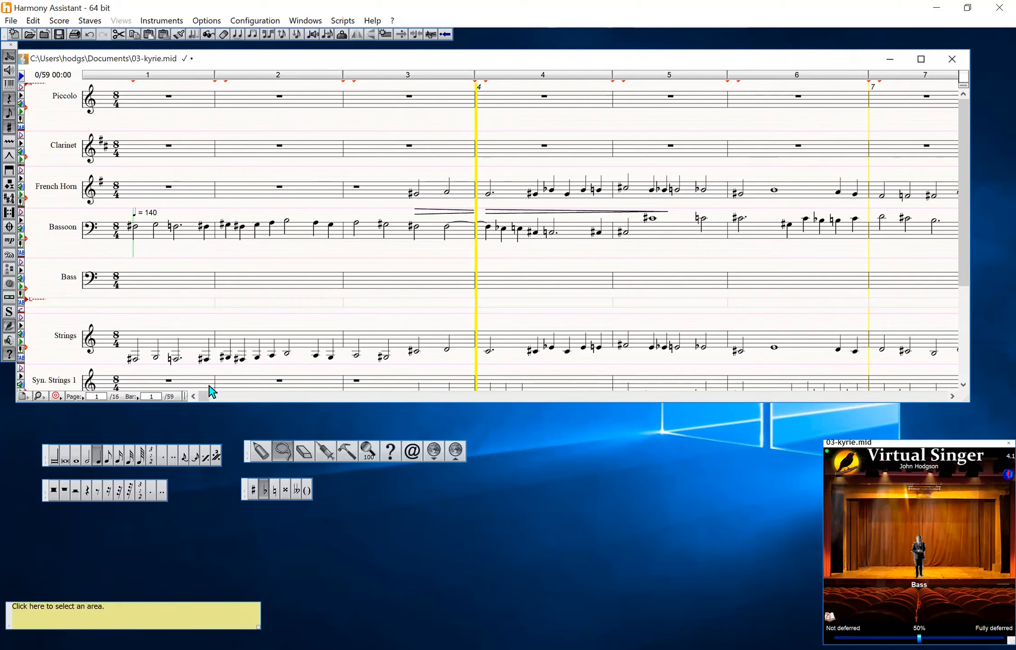
{"action": "left_click", "coordinate": [626, 397]}
{"action": "left_click", "coordinate": [626, 397]}
{"action": "left_click_drag", "start_coordinate": [624, 395], "coordinate": [945, 402]}
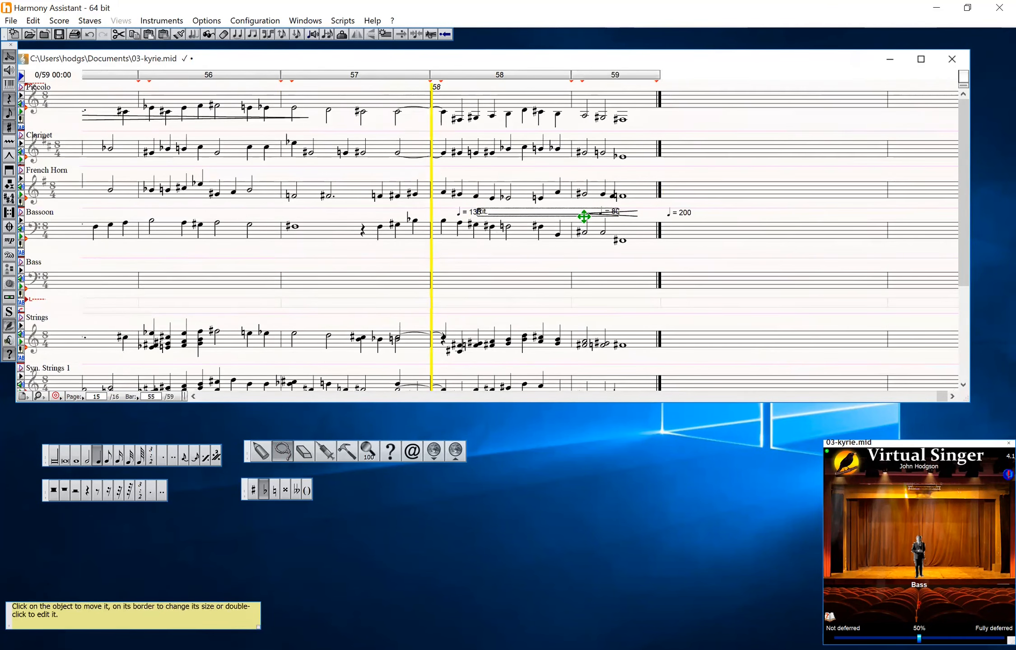
{"action": "left_click", "coordinate": [639, 242]}
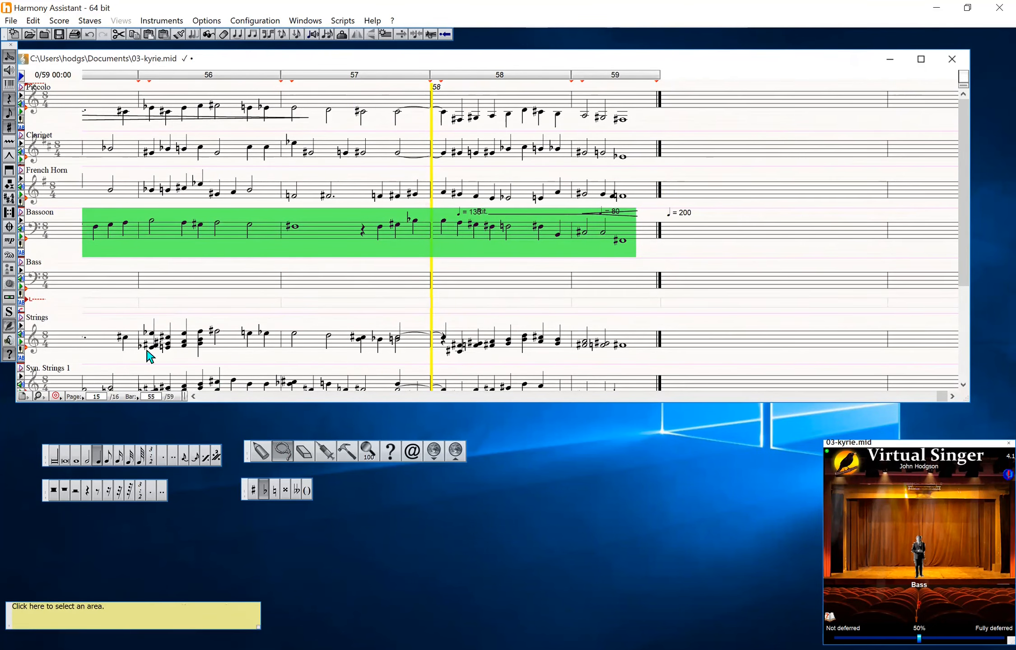
{"action": "left_click", "coordinate": [214, 397]}
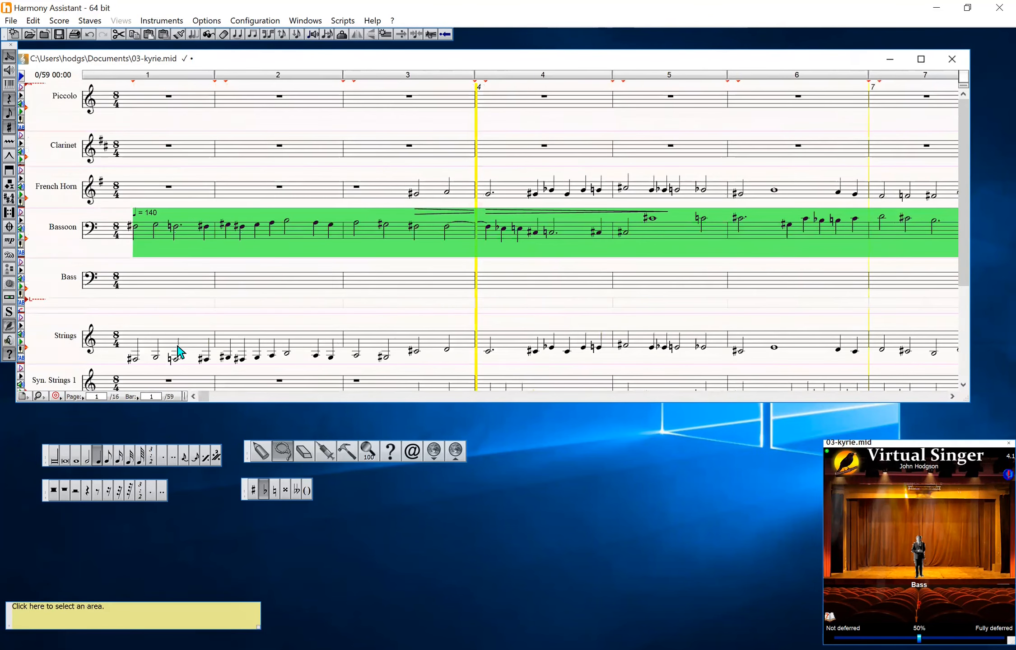
{"action": "left_click", "coordinate": [136, 294]}
{"action": "key", "text": "ctrl+End"}
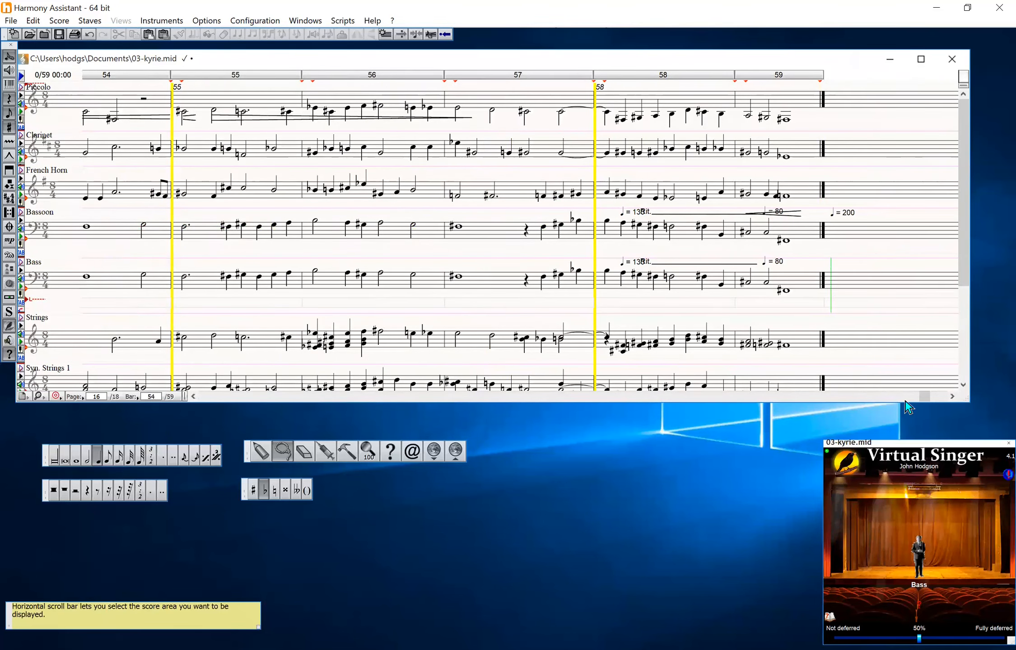
{"action": "left_click_drag", "start_coordinate": [925, 402], "coordinate": [158, 399]}
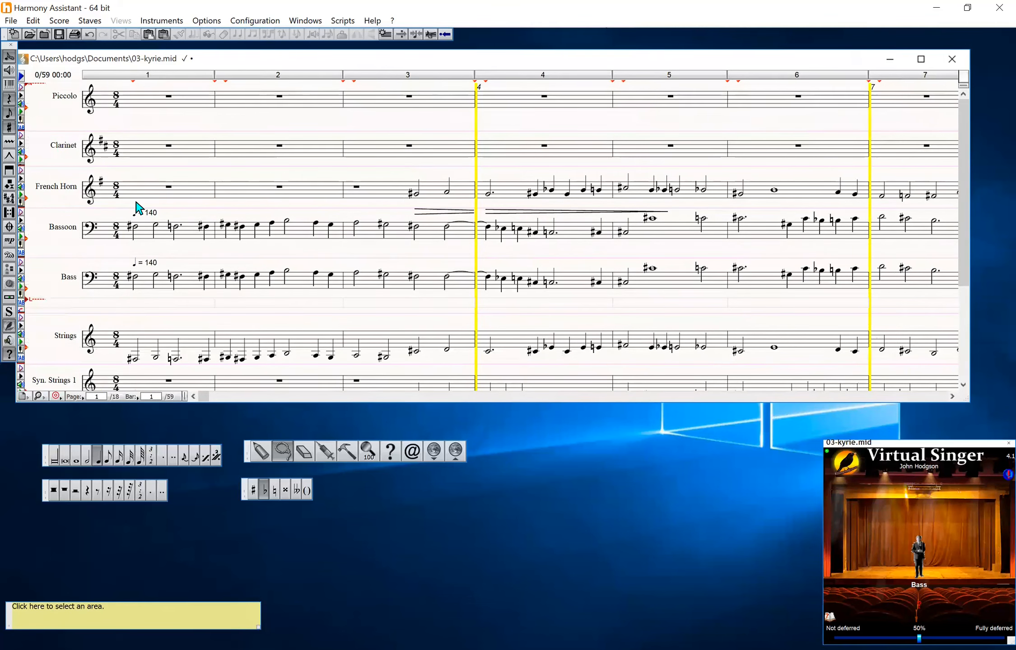
Delete the Bassoon staff from the orchestra, confirming the deletion
{"action": "left_click", "coordinate": [89, 22]}
{"action": "left_click", "coordinate": [104, 32]}
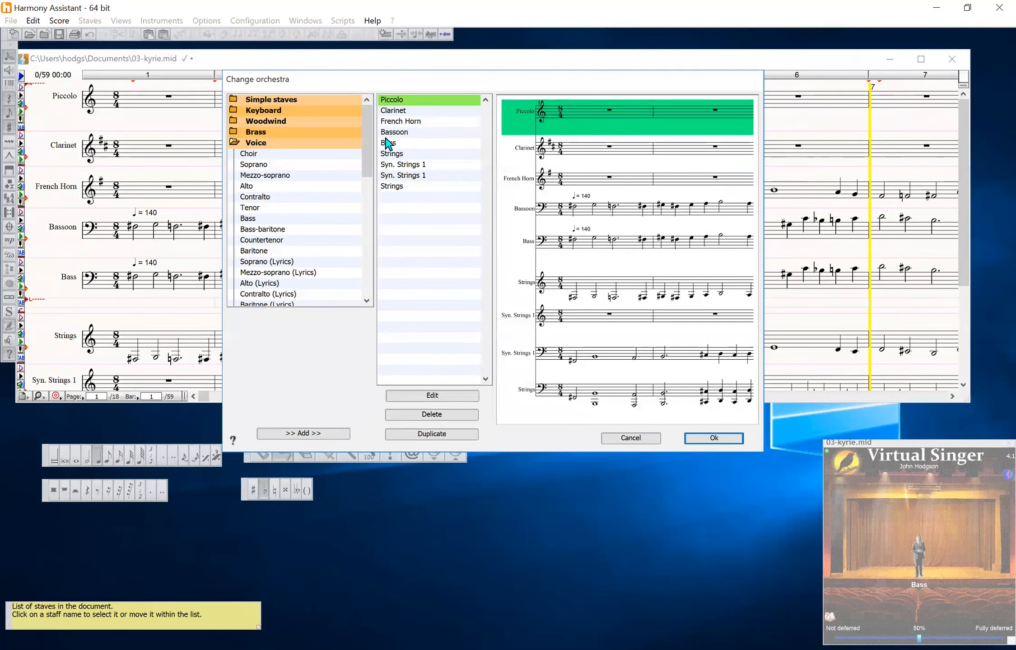
{"action": "left_click", "coordinate": [386, 133]}
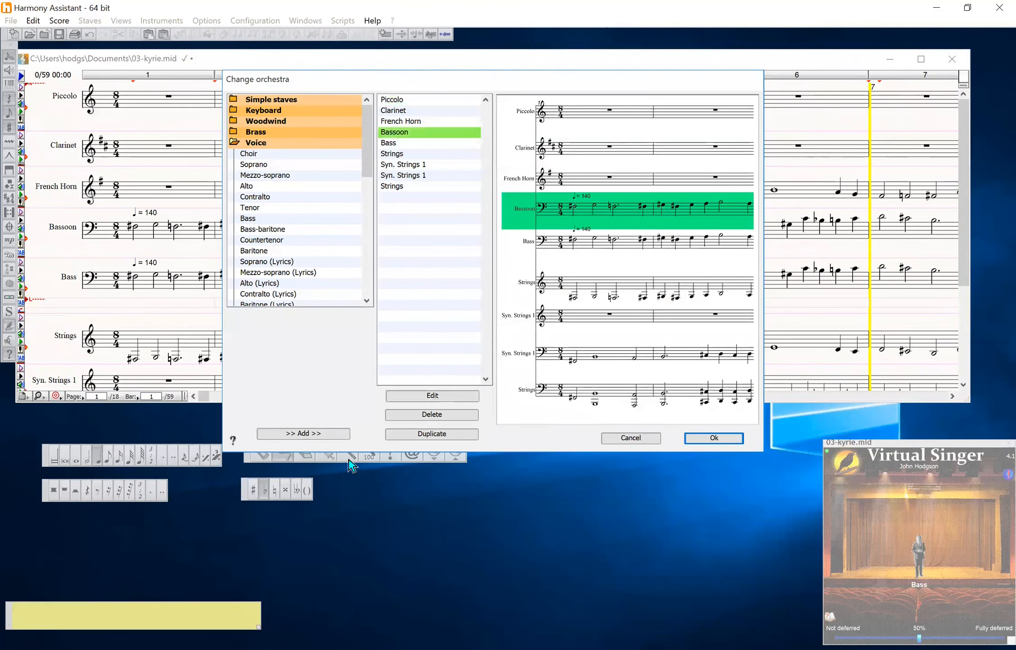
{"action": "left_click", "coordinate": [397, 414]}
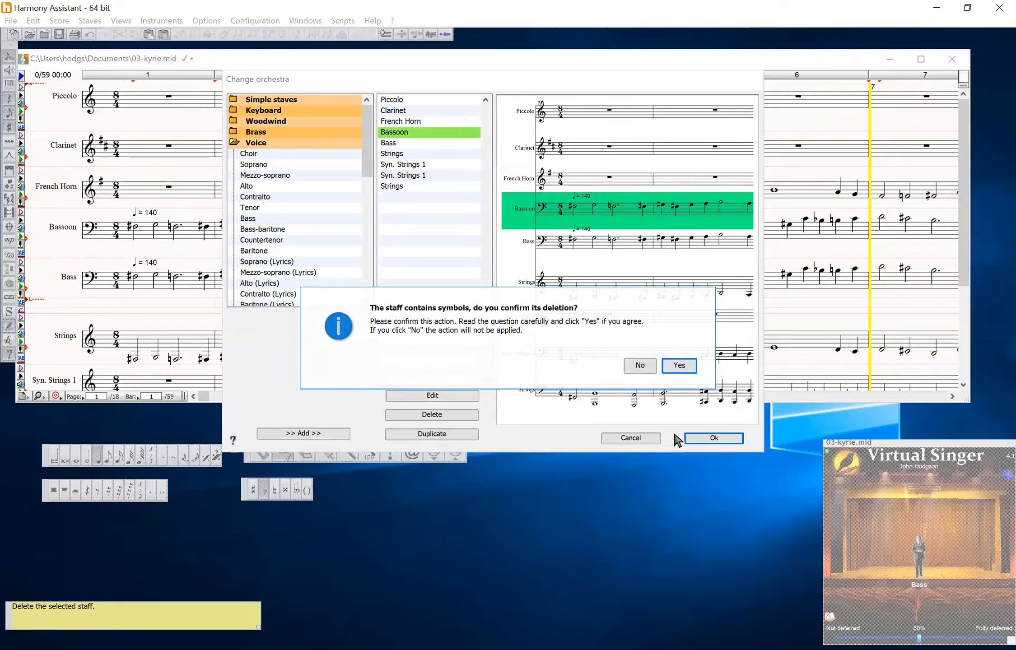
{"action": "left_click", "coordinate": [677, 366]}
{"action": "left_click", "coordinate": [704, 439]}
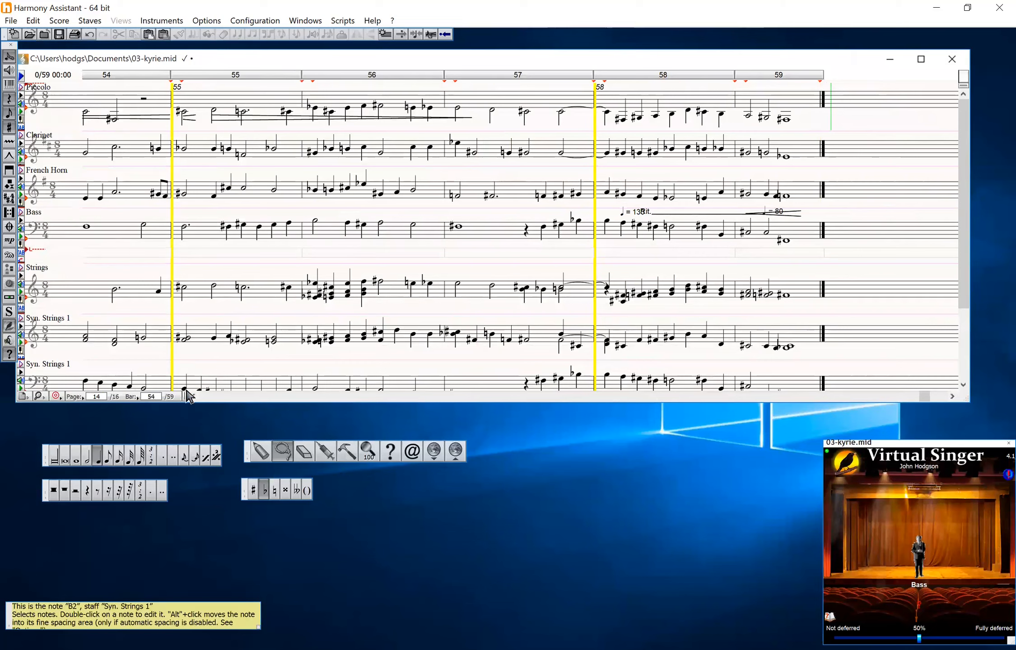
Set the Virtual Singer language to Latin
{"action": "left_click", "coordinate": [209, 397]}
{"action": "left_click", "coordinate": [209, 397]}
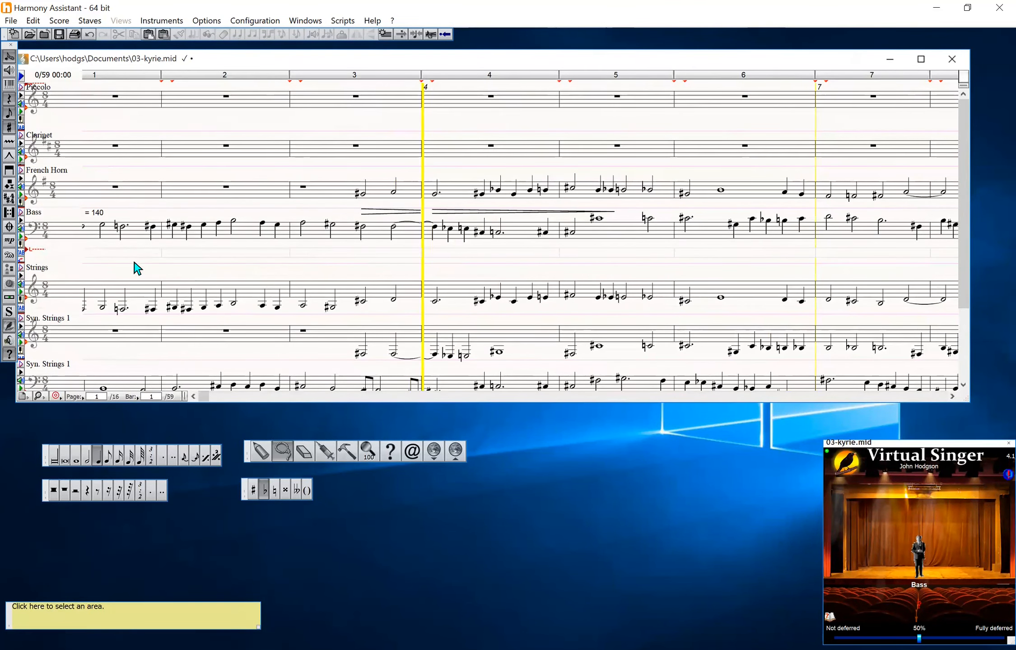
{"action": "left_click", "coordinate": [929, 613]}
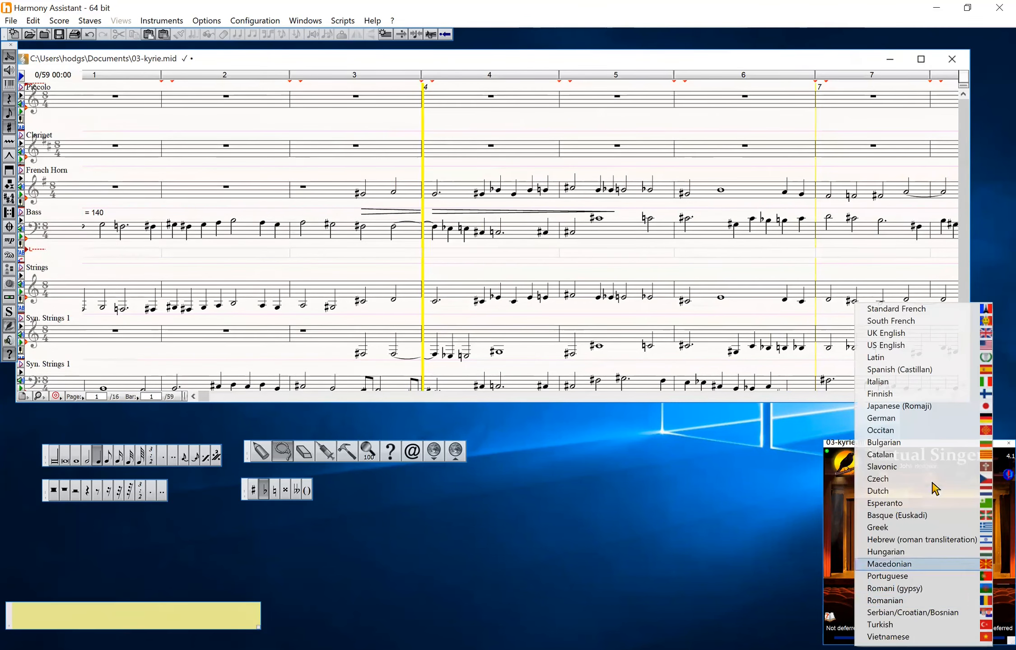
{"action": "left_click", "coordinate": [881, 364]}
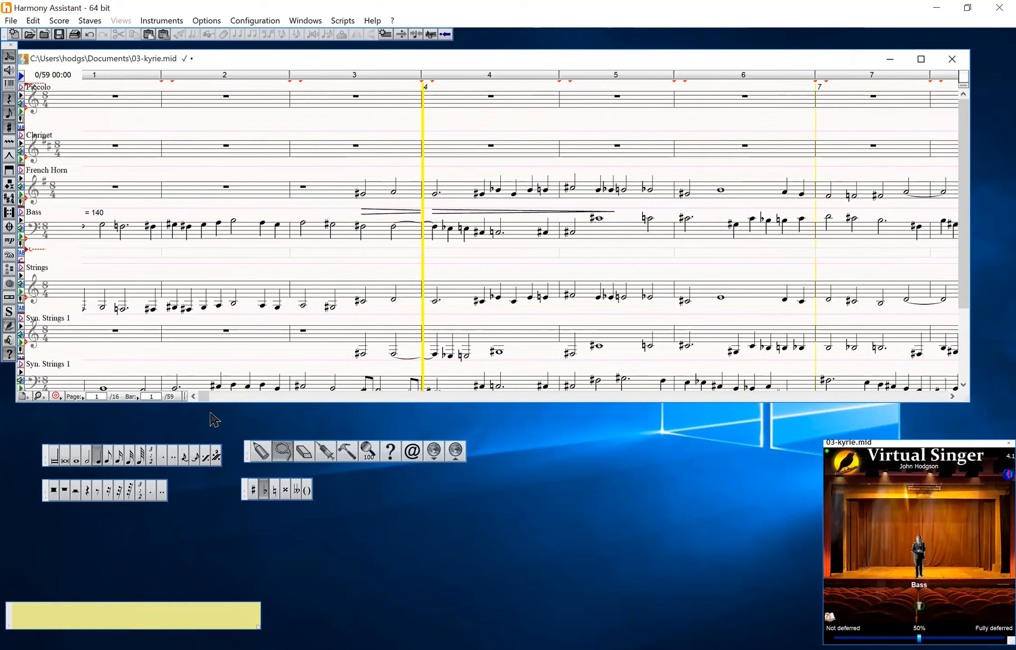
Enter the Kyrie eleison lyrics syllable by syllable under the Bass staff's opening notes and play it back
{"action": "left_click", "coordinate": [20, 260]}
{"action": "type", "text": "Ky-ri"}
{"action": "type", "text": "e"}
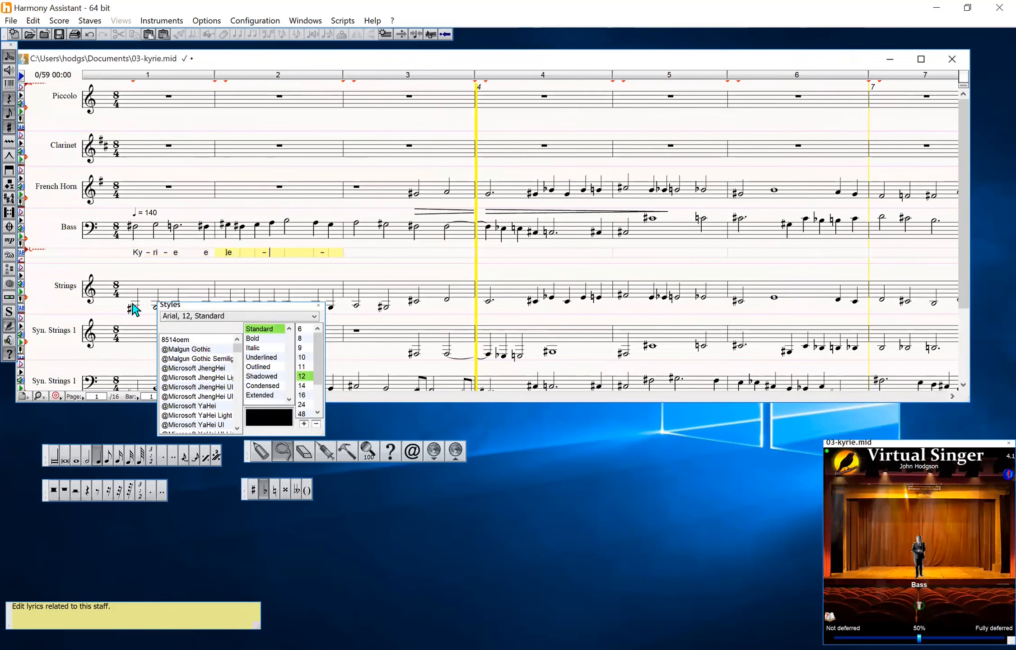
{"action": "type", "text": "e i-son"}
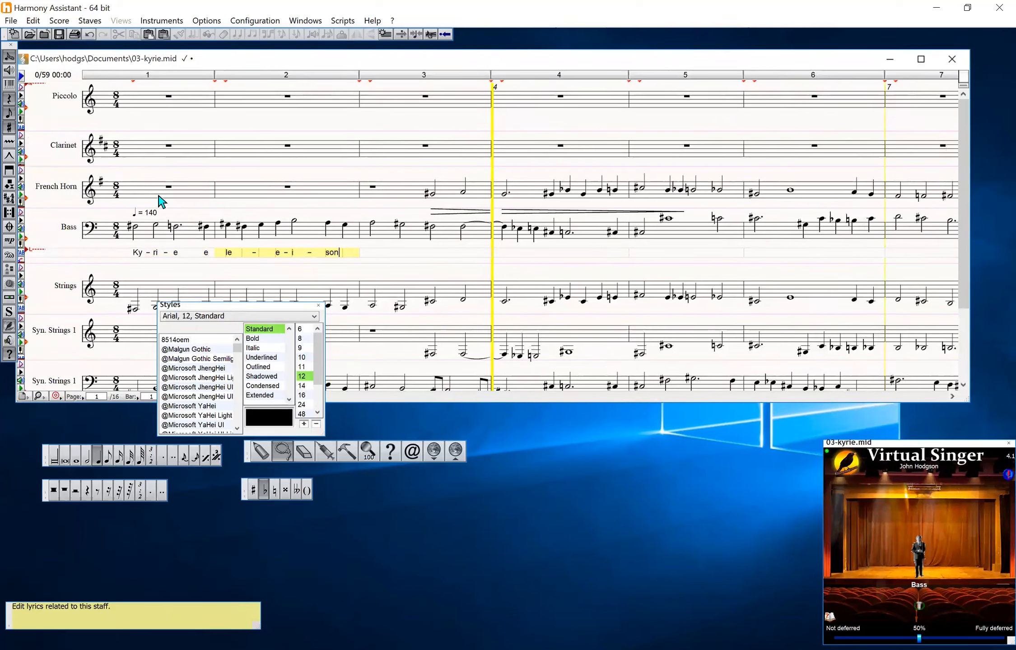
{"action": "key", "text": "Escape"}
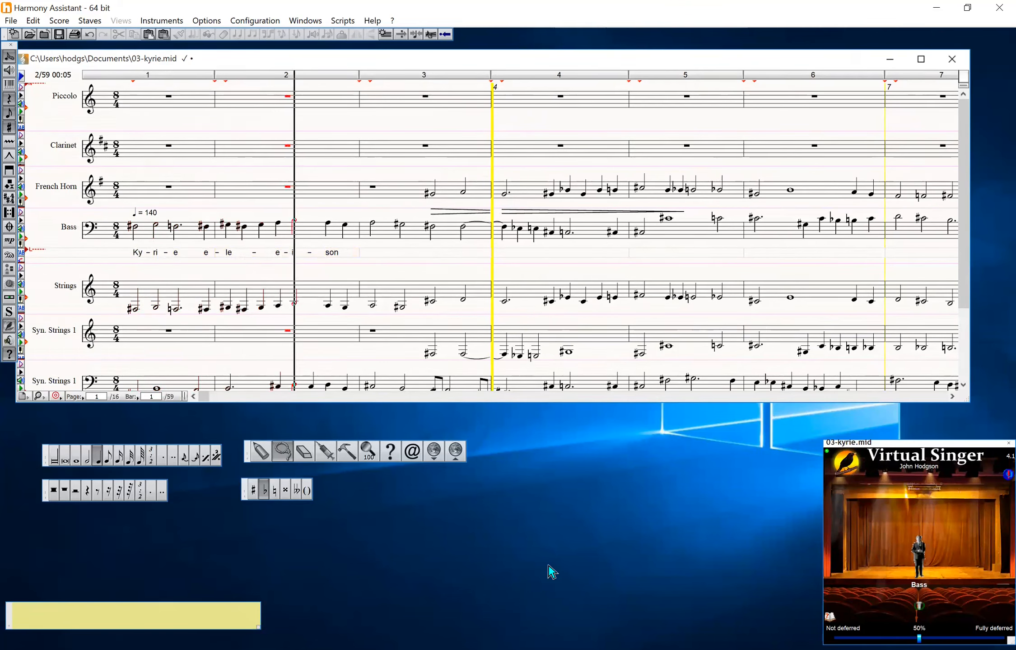
{"action": "key", "text": "space"}
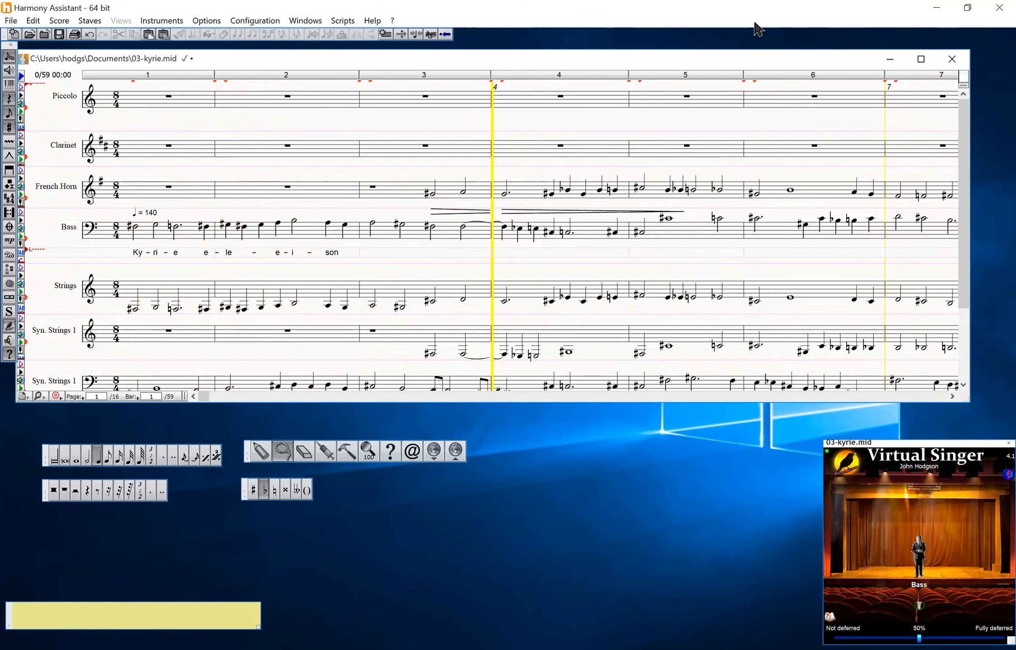